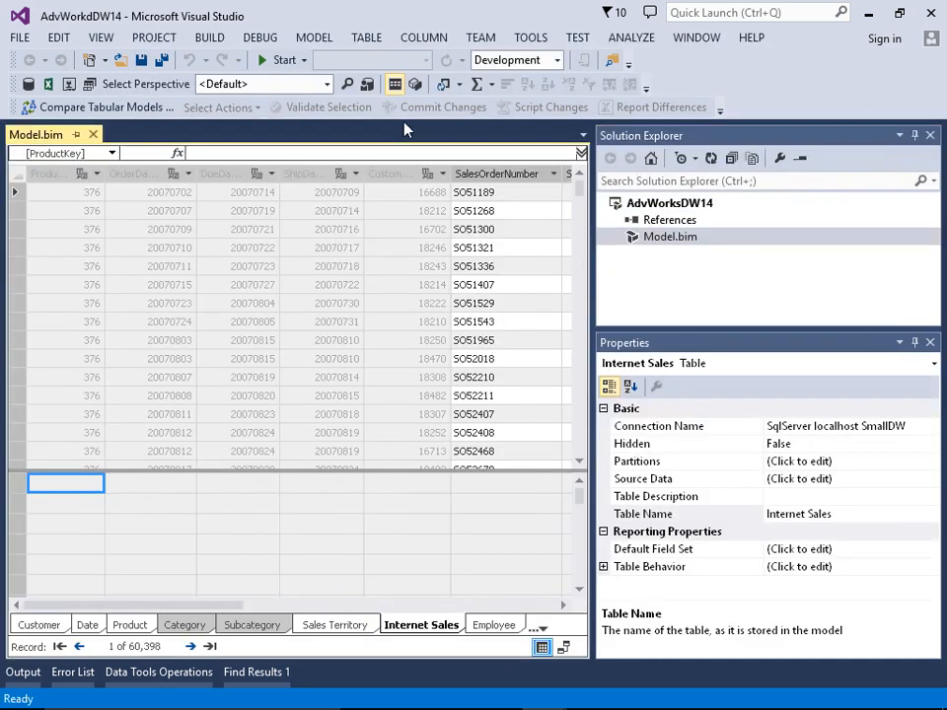
# - Process the Internet Sales partition in Process Full mode and close the processing results
pyautogui.click(315, 38)
pyautogui.moveTo(252, 102)
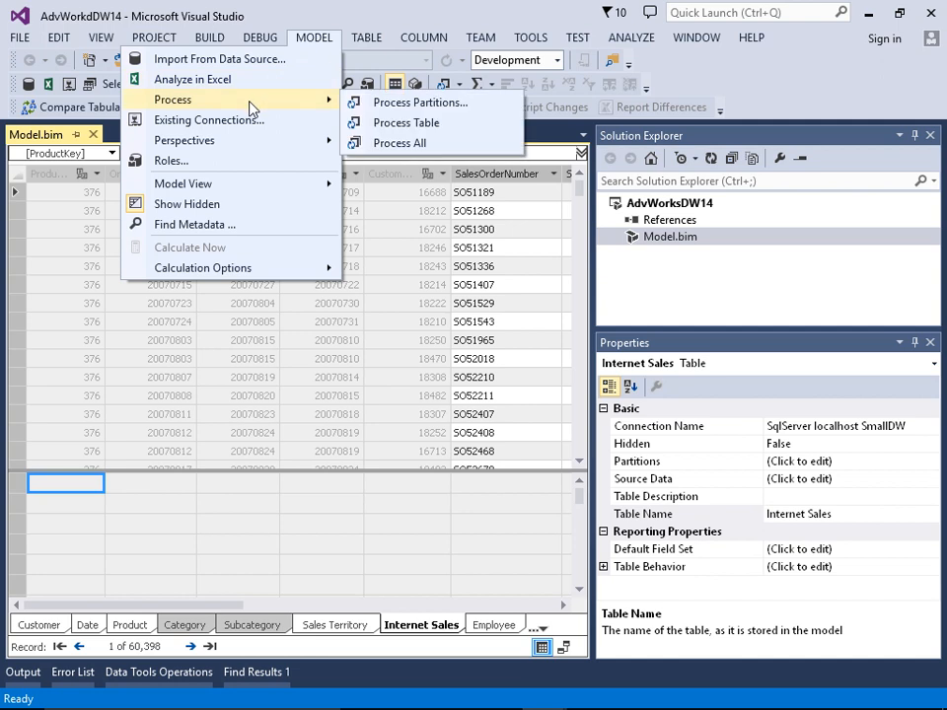
pyautogui.click(386, 107)
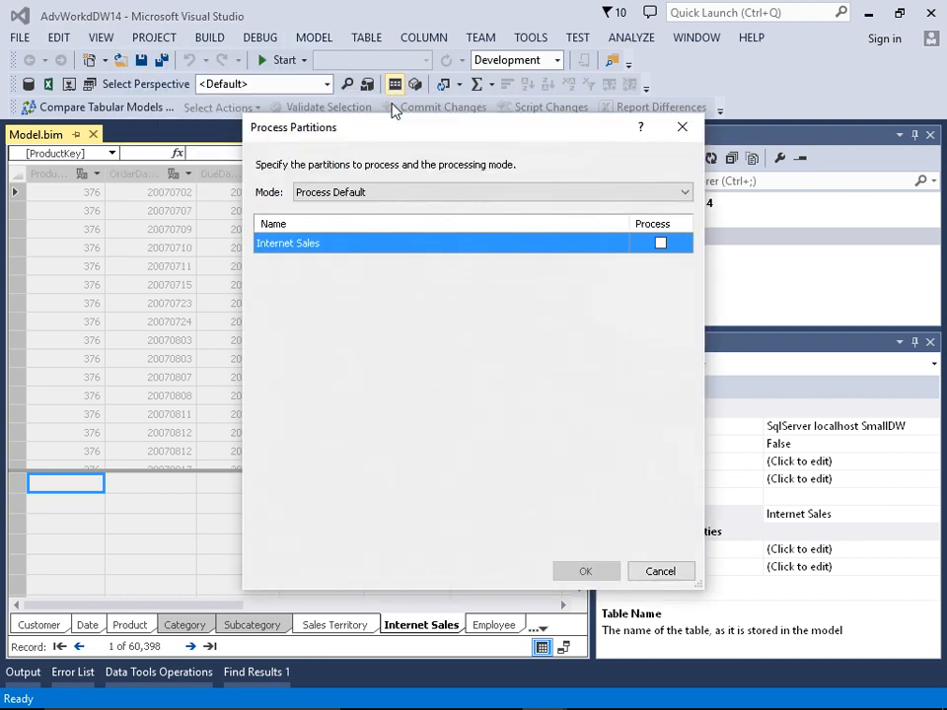
pyautogui.click(380, 193)
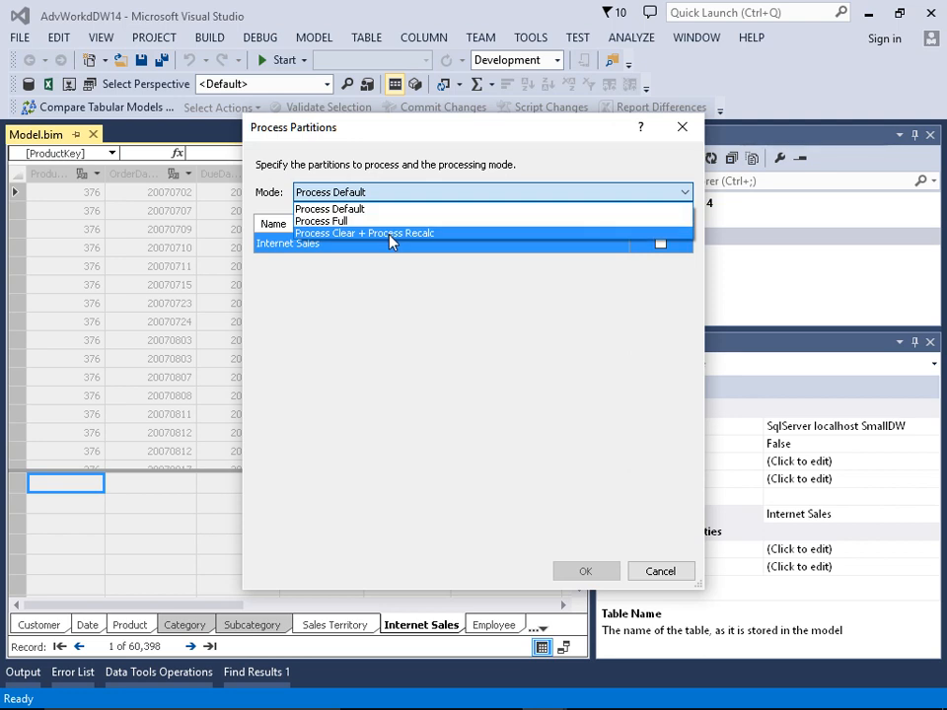
pyautogui.click(392, 222)
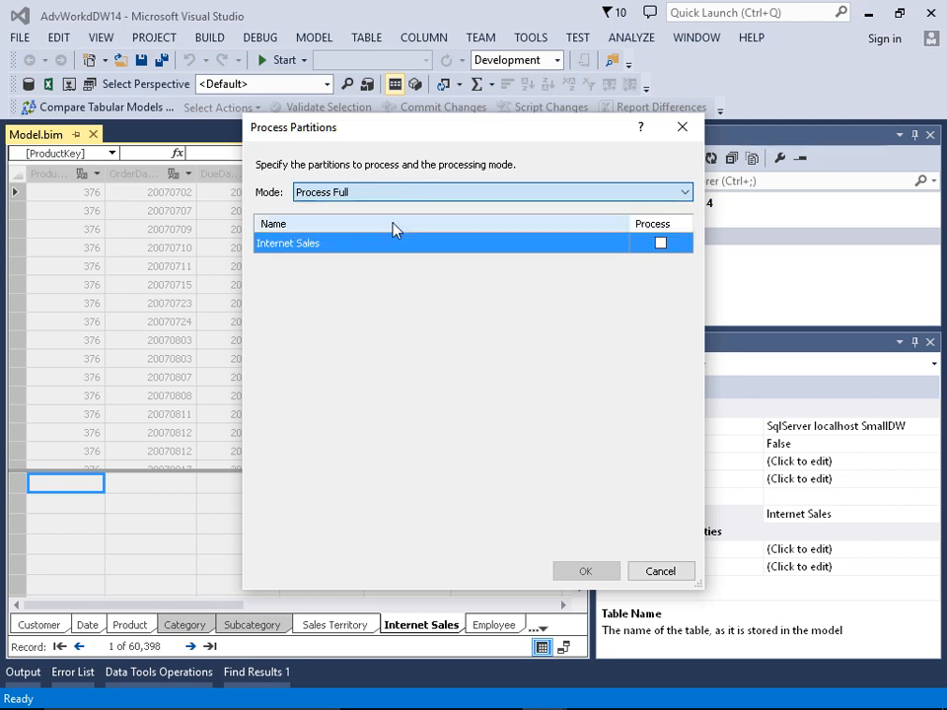
pyautogui.click(660, 242)
pyautogui.click(586, 572)
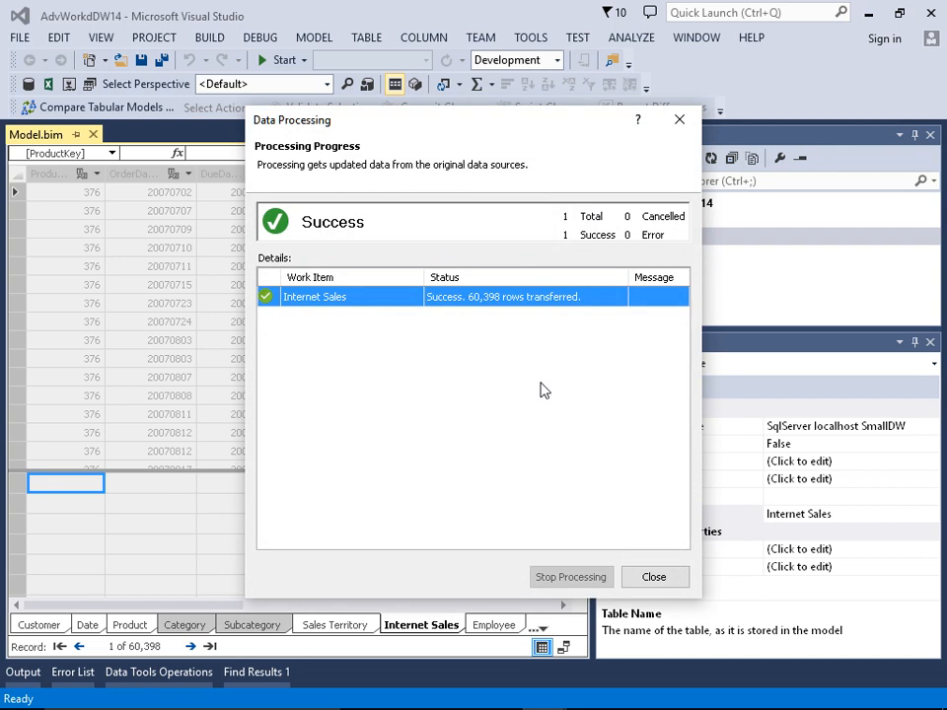
pyautogui.click(659, 577)
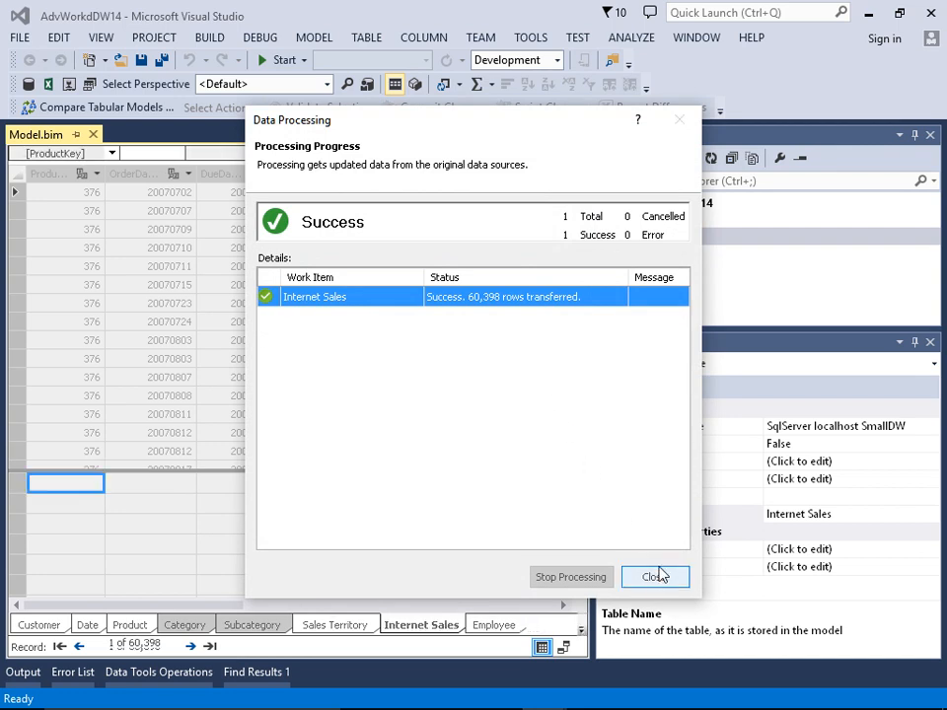
# - Open the project's properties and review the deployment server and database settings
pyautogui.rightClick(653, 206)
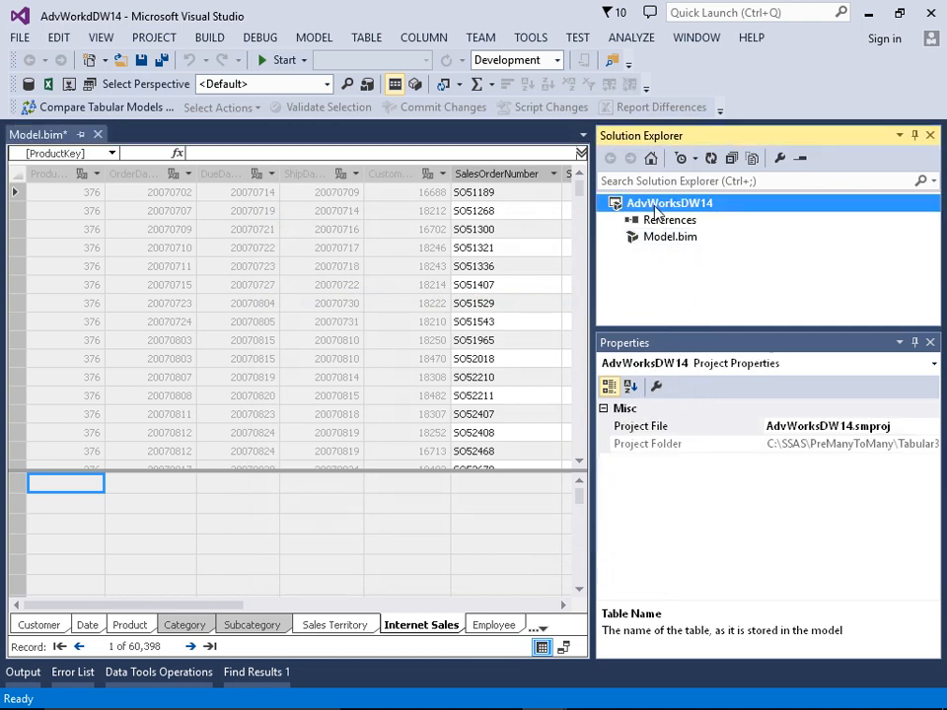
pyautogui.click(391, 533)
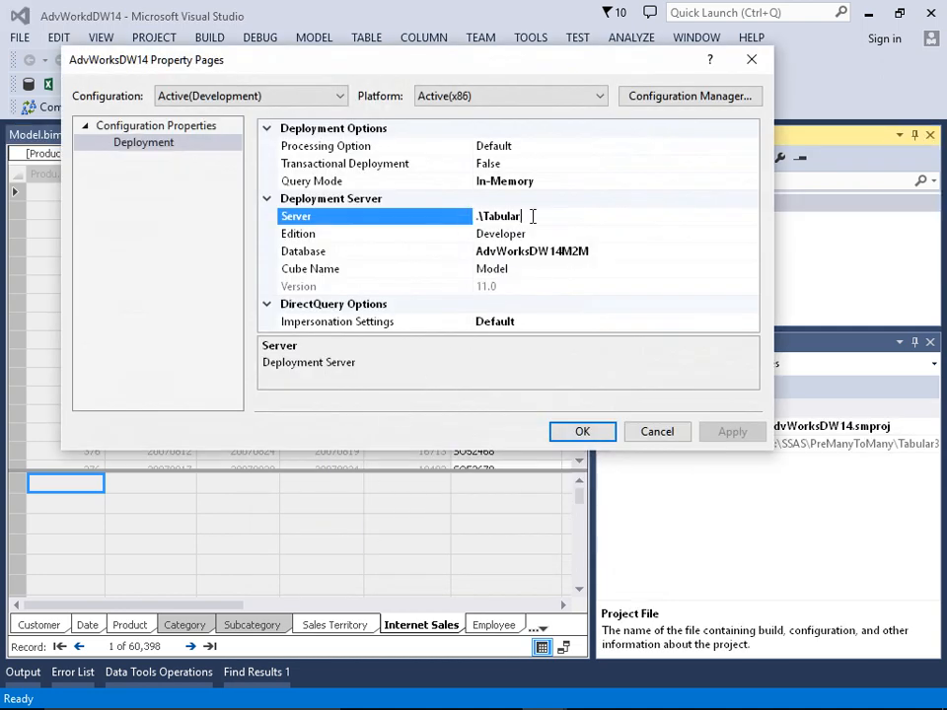
pyautogui.click(600, 255)
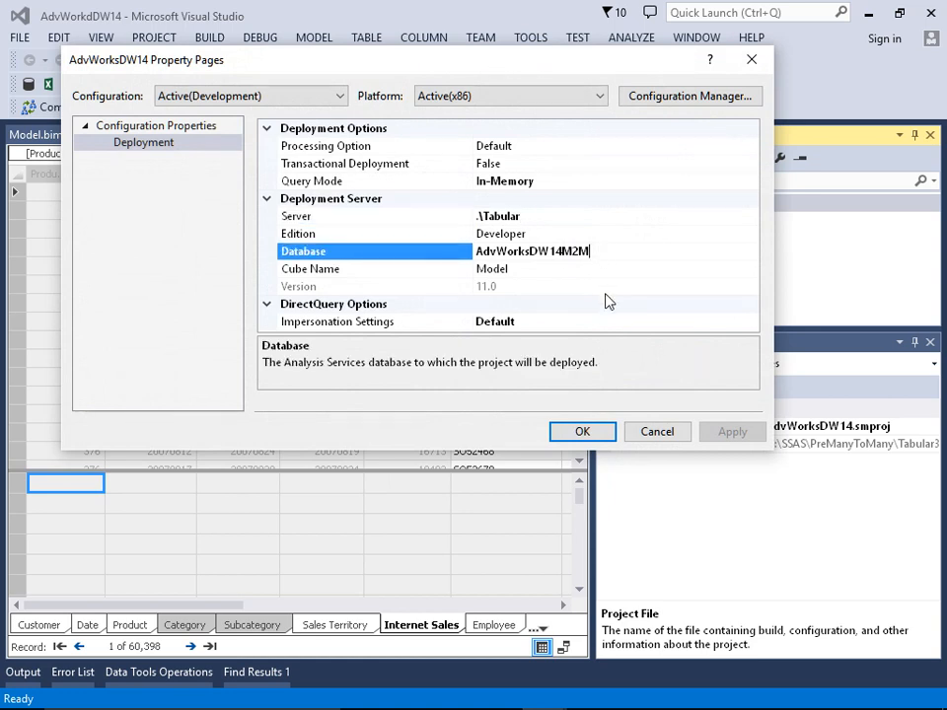
pyautogui.click(582, 434)
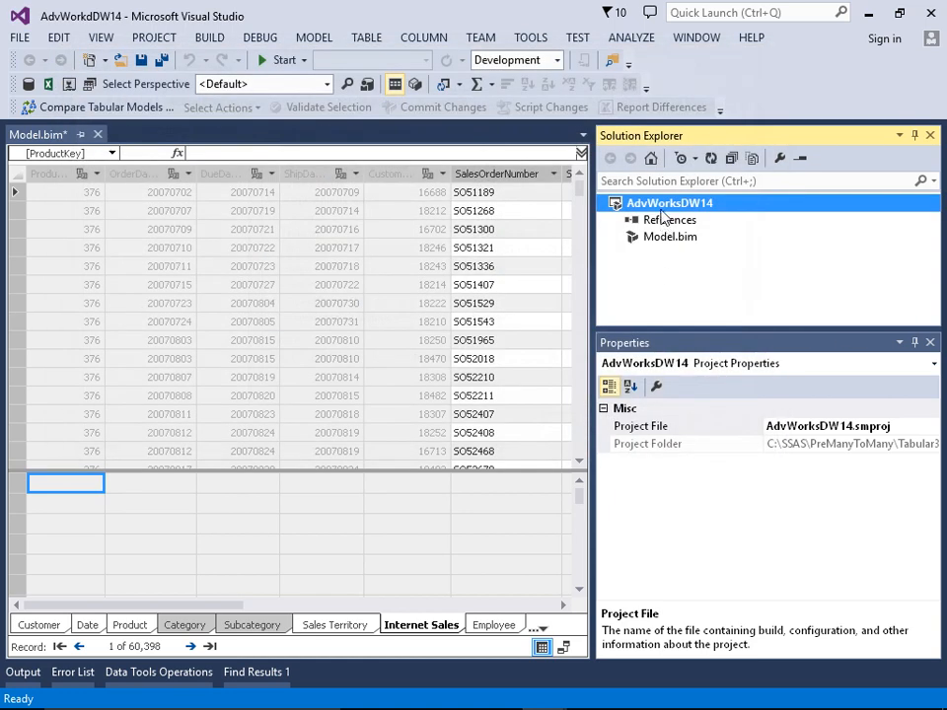
# - Deploy the AdvWorksDW14 project to the server and close the deployment results
pyautogui.rightClick(663, 205)
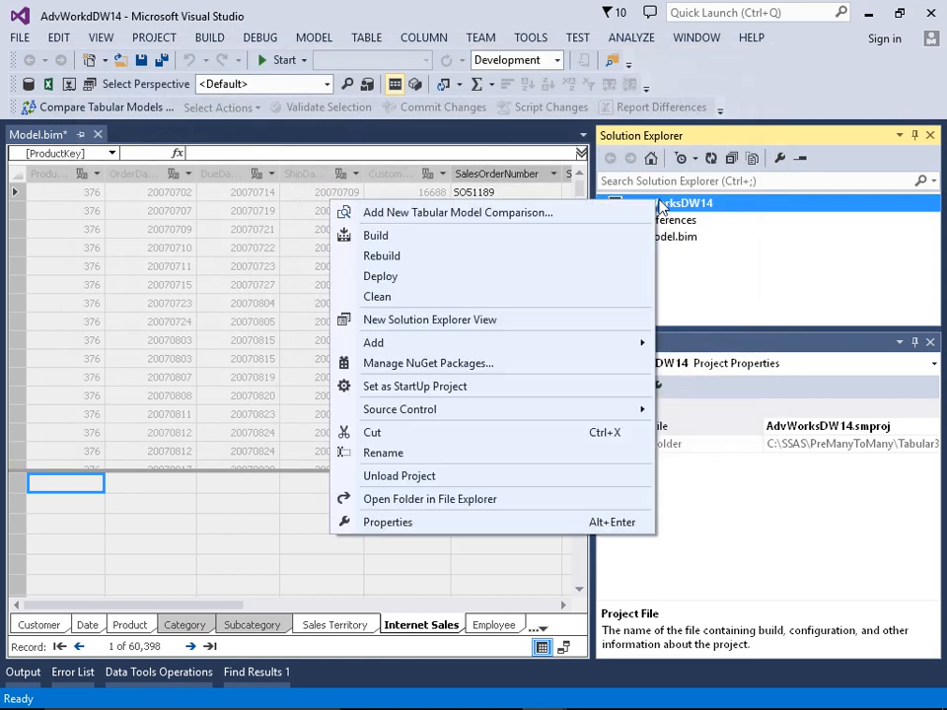
pyautogui.click(382, 278)
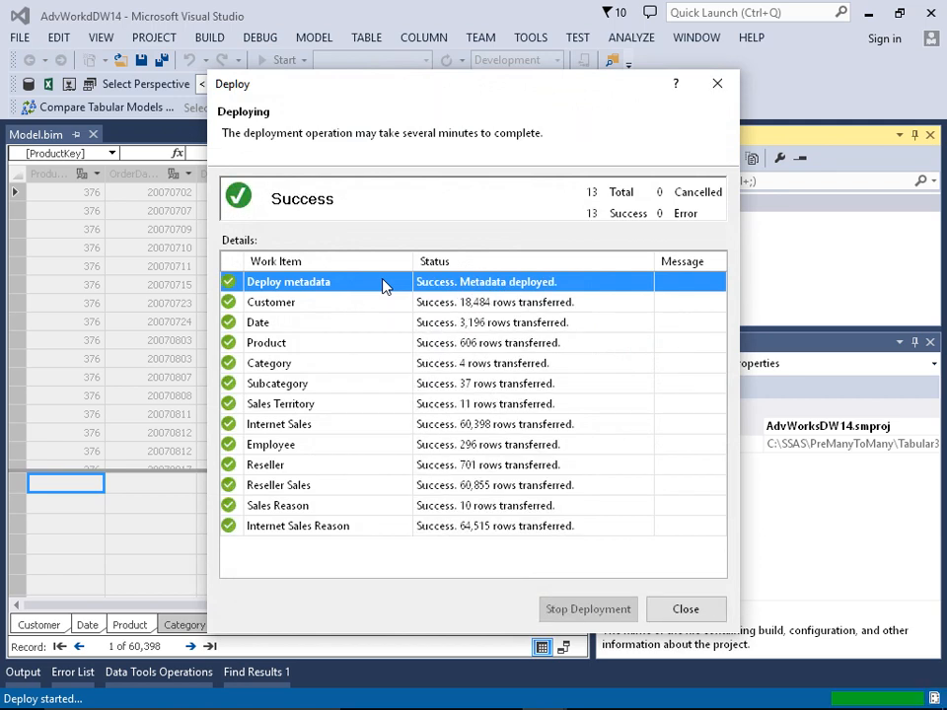
pyautogui.click(703, 616)
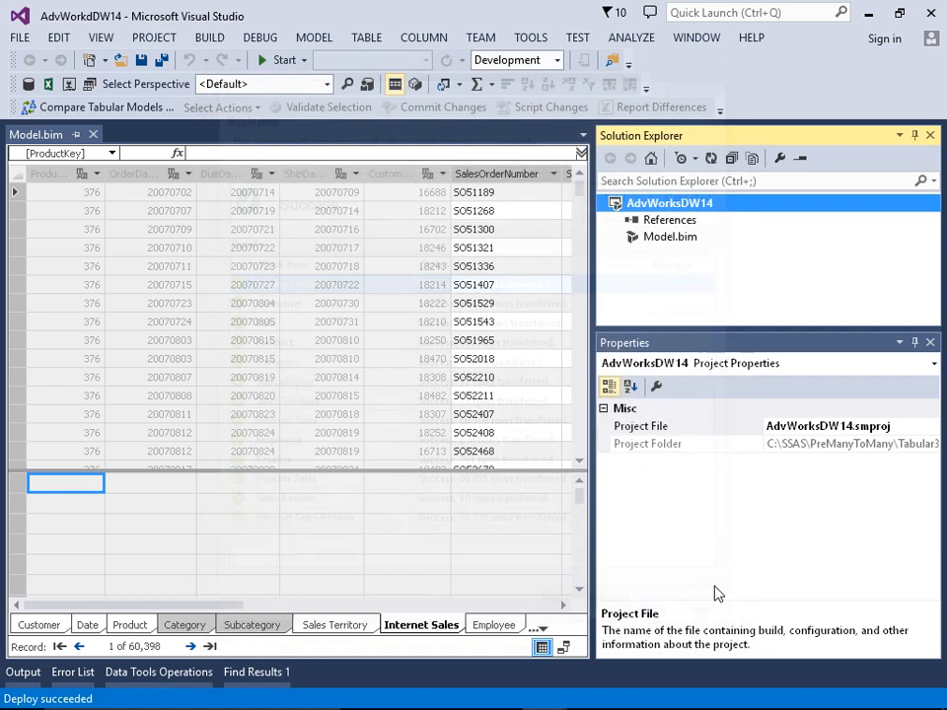
# - Minimize Visual Studio and launch SQL Server Management Studio, connecting to the .\tabular server
pyautogui.click(871, 13)
pyautogui.click(52, 125)
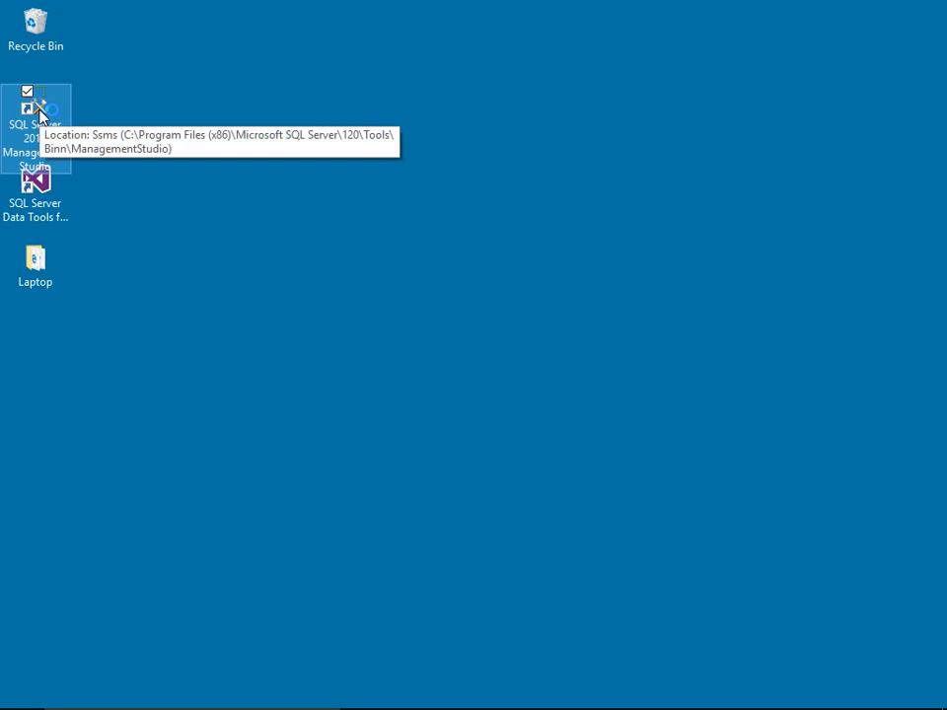
pyautogui.doubleClick(39, 115)
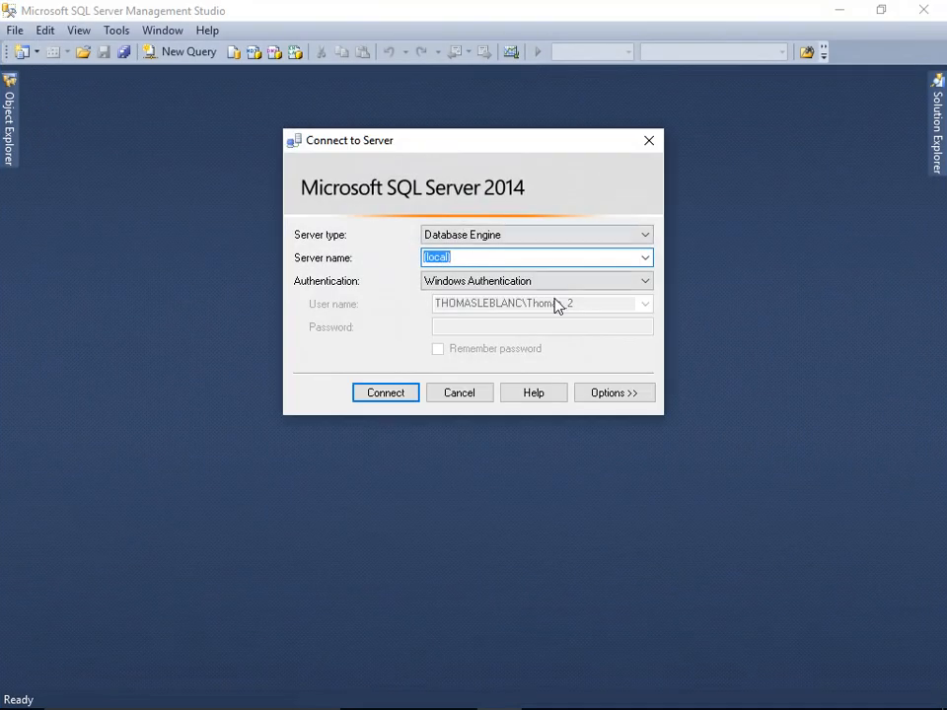
pyautogui.click(646, 258)
pyautogui.click(514, 310)
pyautogui.click(400, 398)
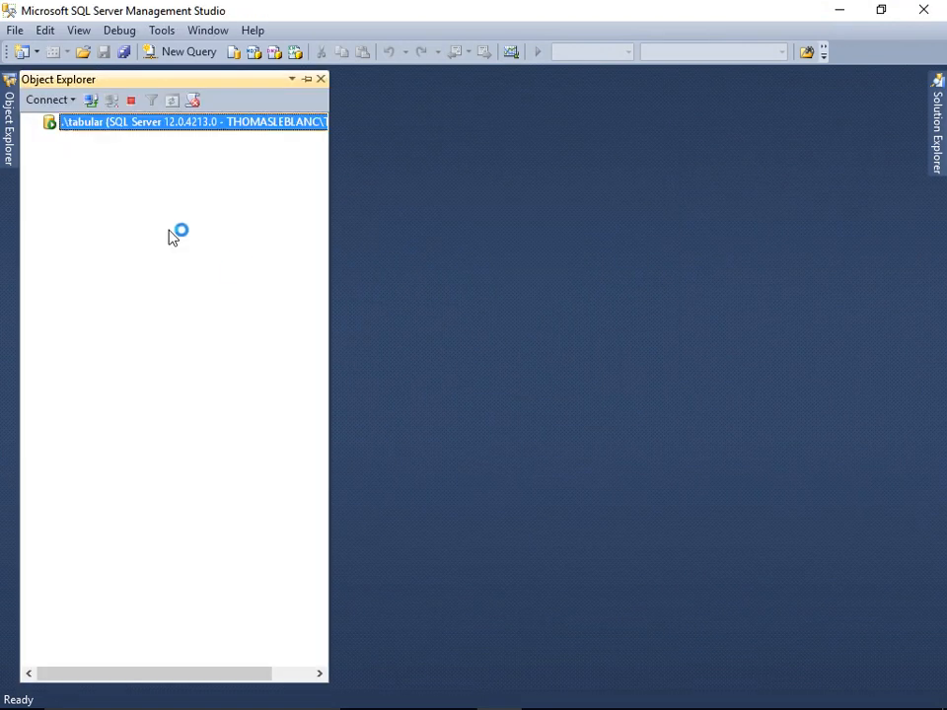
# - Connect Object Explorer to the Tabular Analysis Services instance as well
pyautogui.click(49, 139)
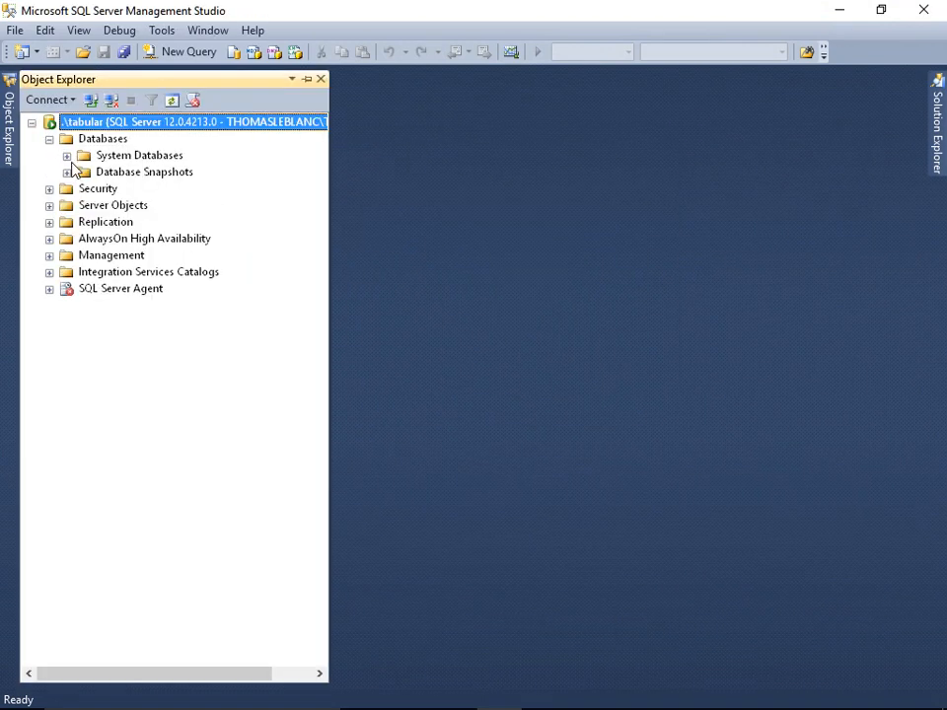
pyautogui.click(46, 100)
pyautogui.click(74, 140)
pyautogui.press('Return')
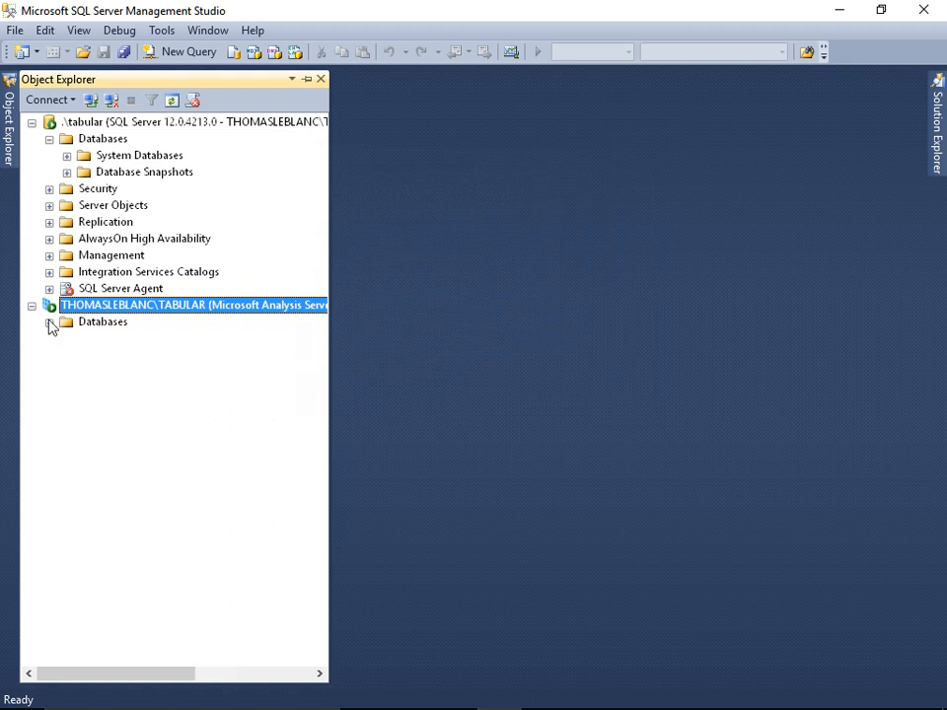
# - Script a Process Default of the AdventureWorksDW14 database to a query window and close the dialog
pyautogui.click(50, 322)
pyautogui.rightClick(129, 339)
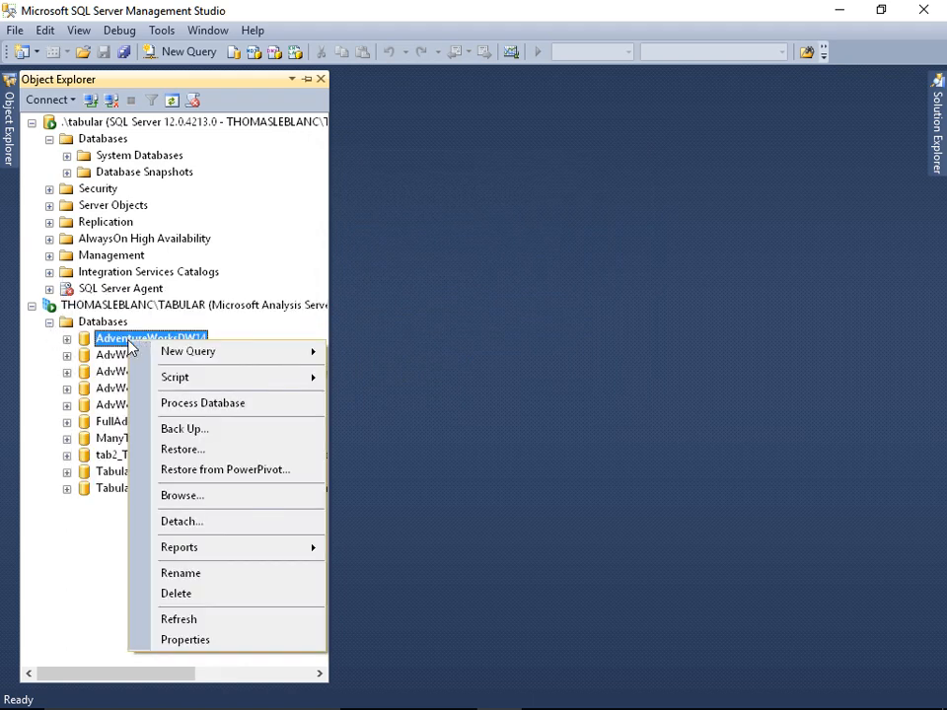
pyautogui.click(226, 406)
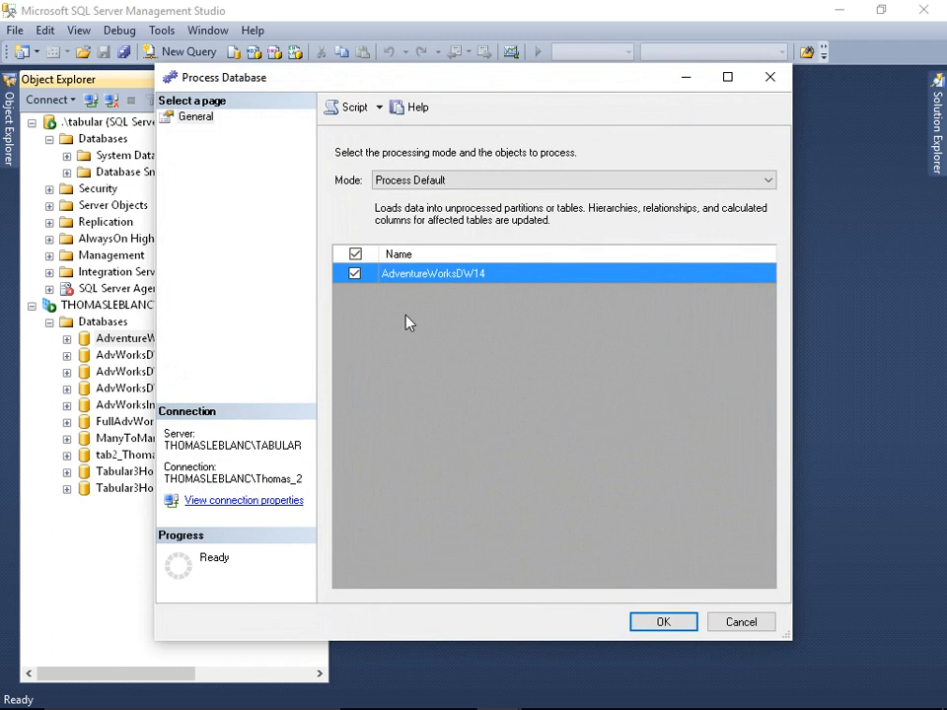
pyautogui.click(351, 109)
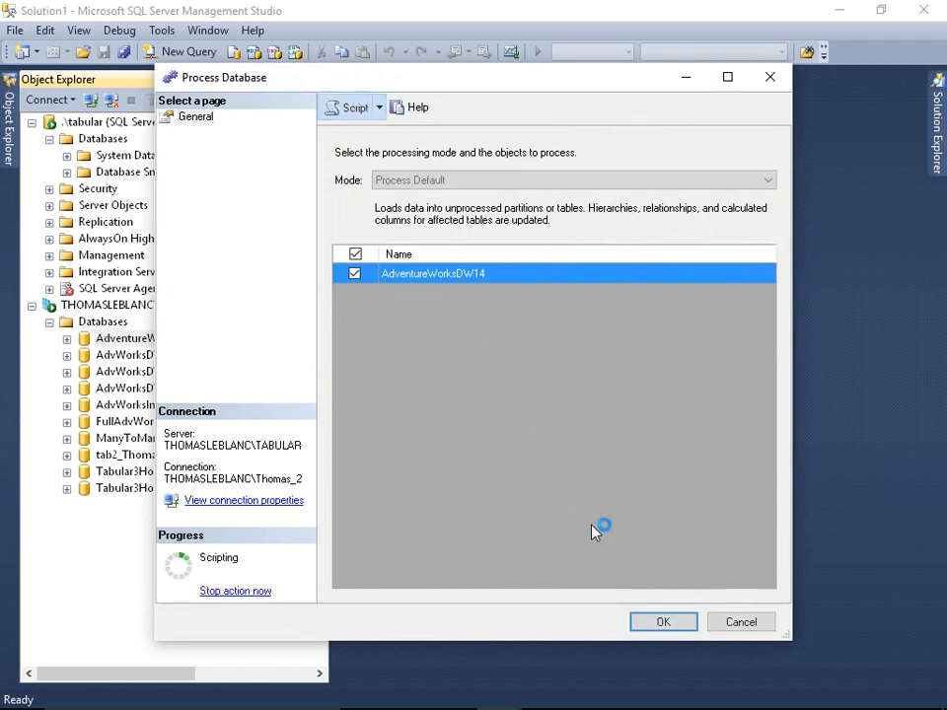
pyautogui.click(470, 184)
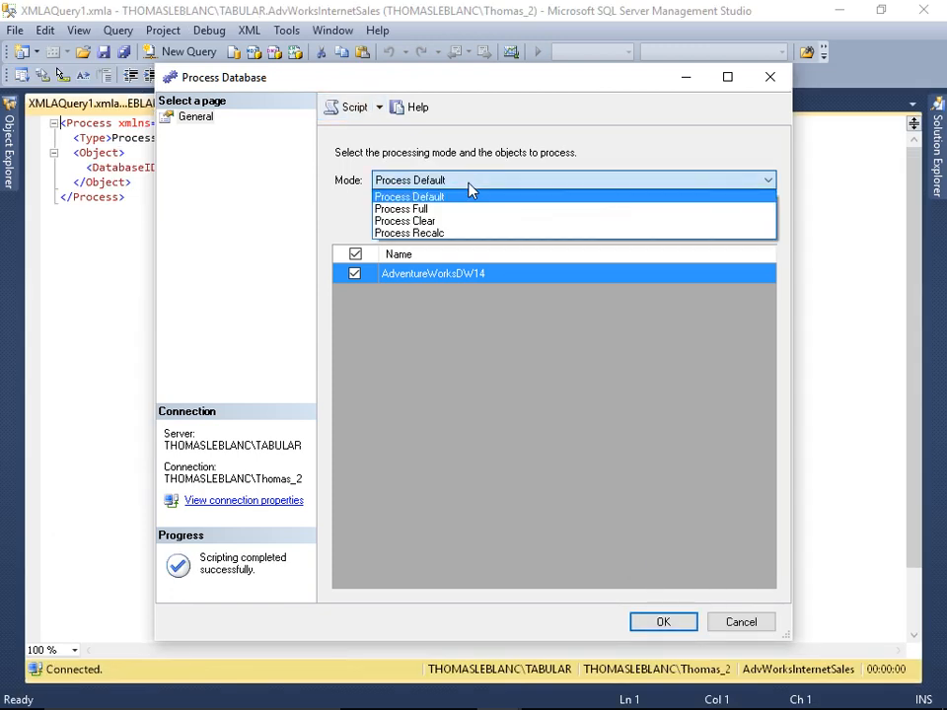
pyautogui.click(746, 629)
pyautogui.click(741, 622)
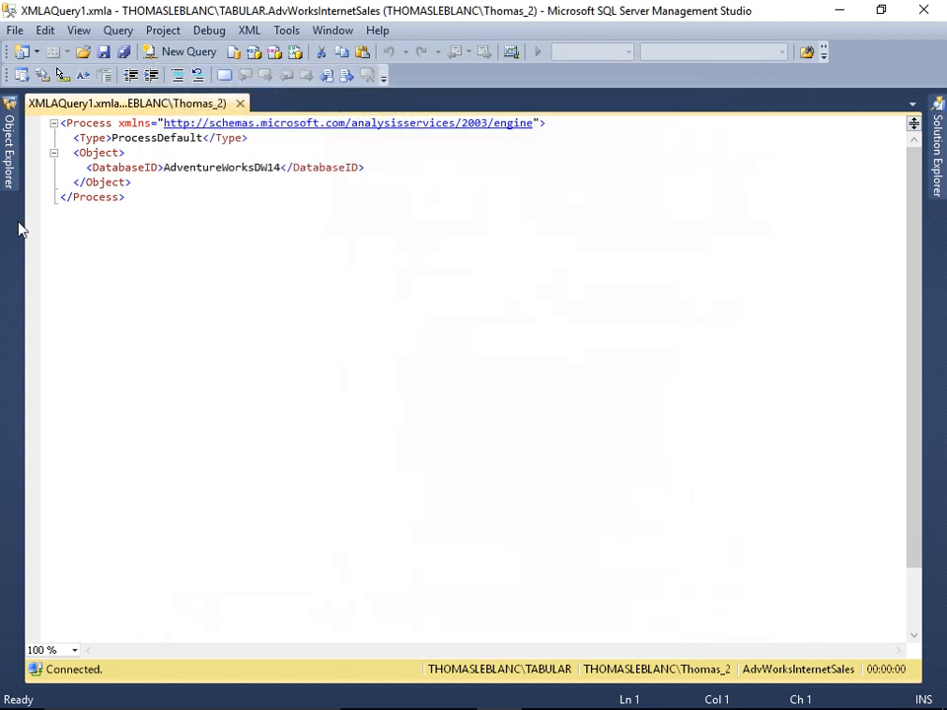
# - Open Process Table for the Product table in the AdvWorksDW14 database
pyautogui.click(9, 148)
pyautogui.click(66, 378)
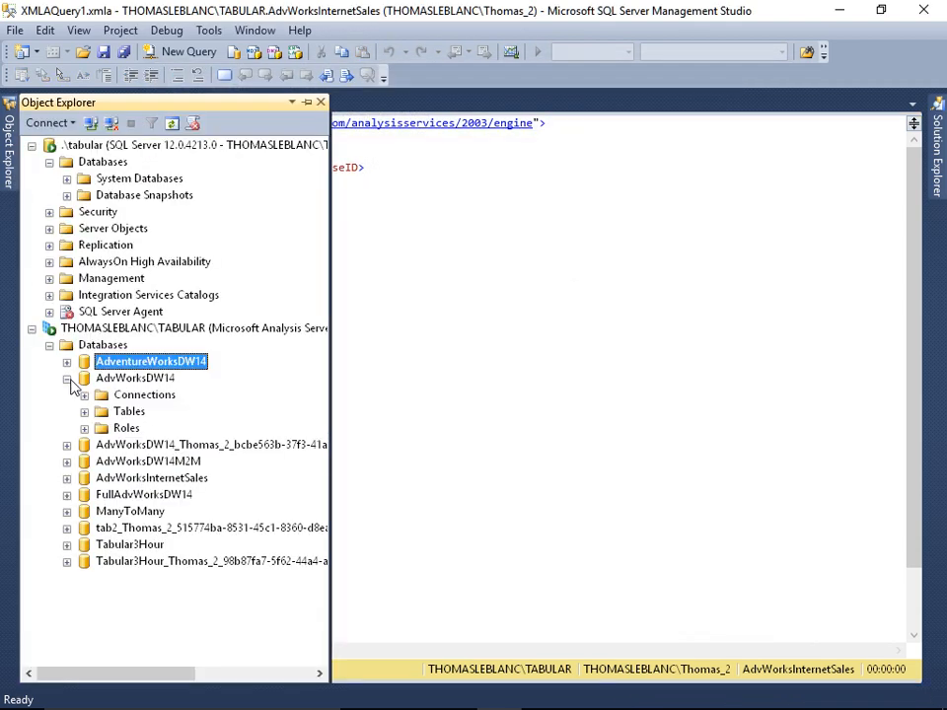
pyautogui.click(84, 411)
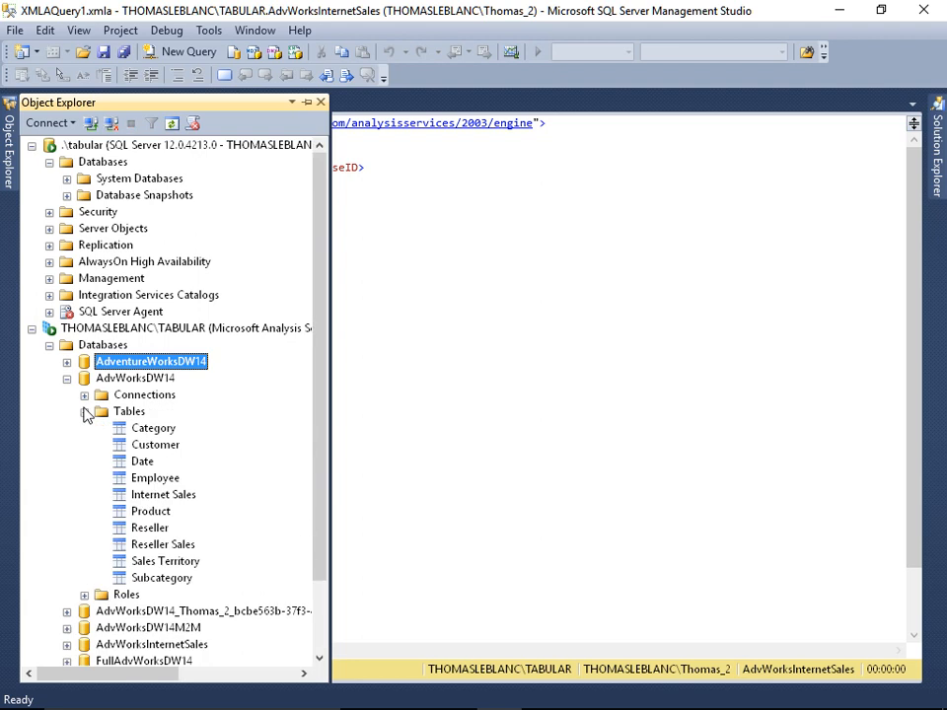
pyautogui.rightClick(153, 514)
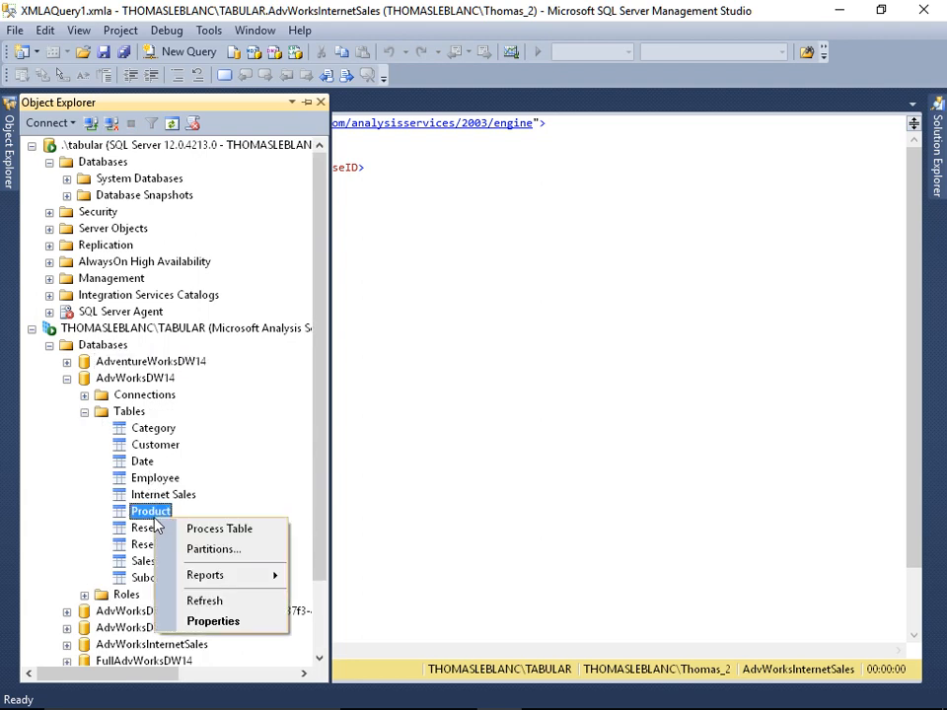
pyautogui.click(231, 531)
# - Script a Process Full of the Product, Category and Subcategory tables to a query window
pyautogui.click(419, 182)
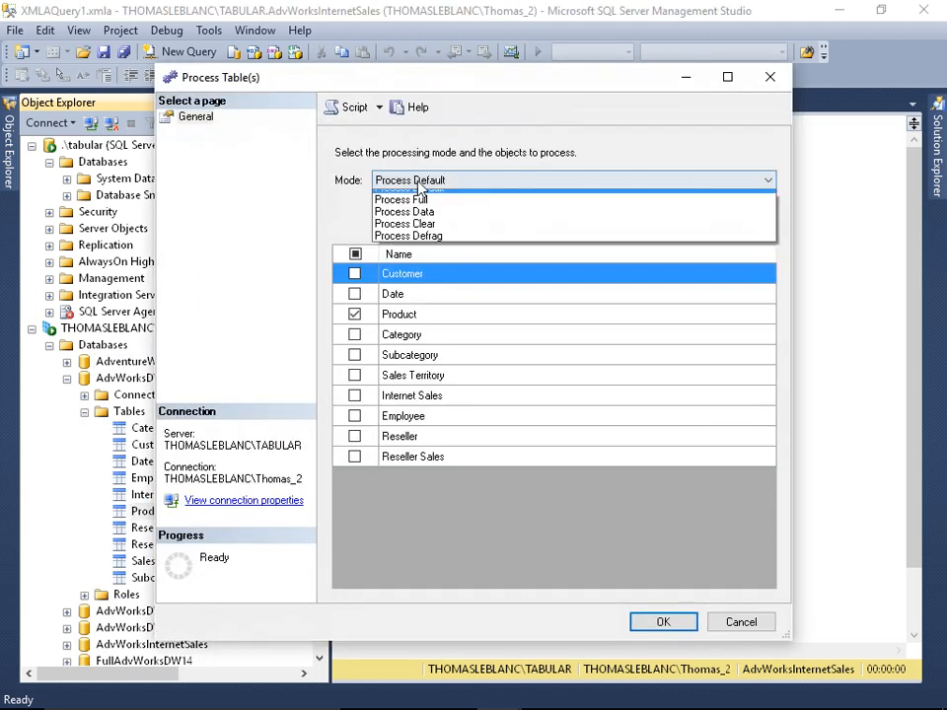
pyautogui.click(444, 74)
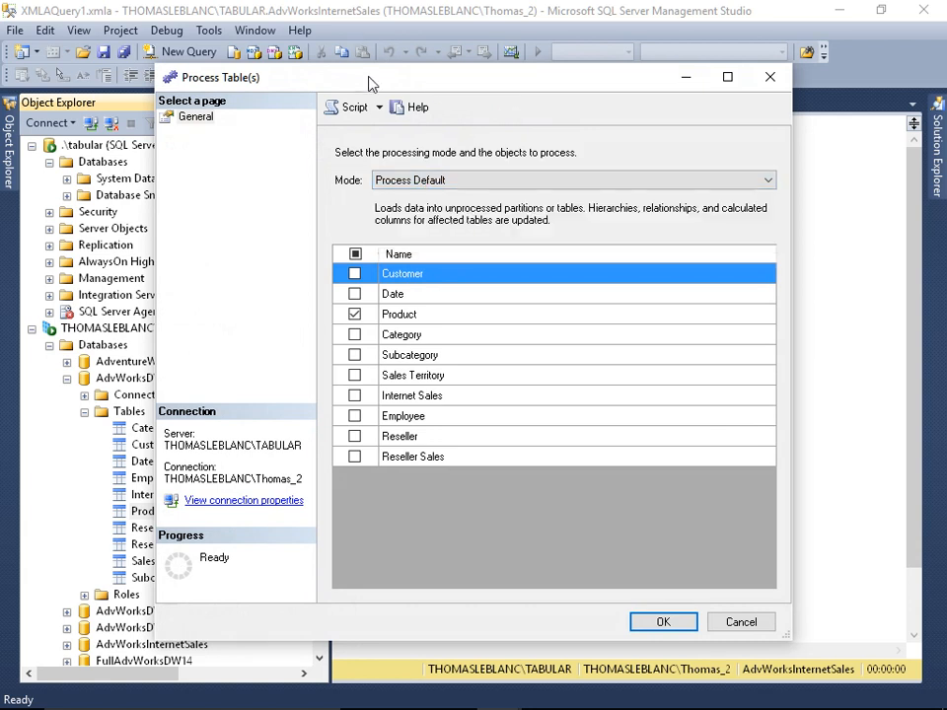
pyautogui.moveTo(372, 81); pyautogui.dragTo(275, 31)
pyautogui.click(366, 133)
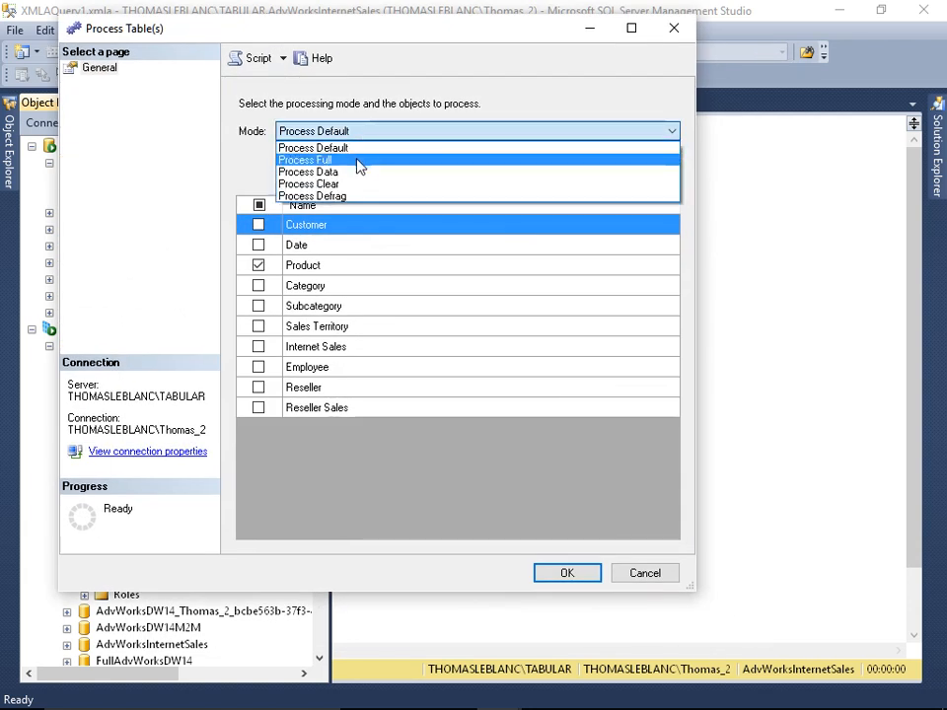
pyautogui.click(357, 161)
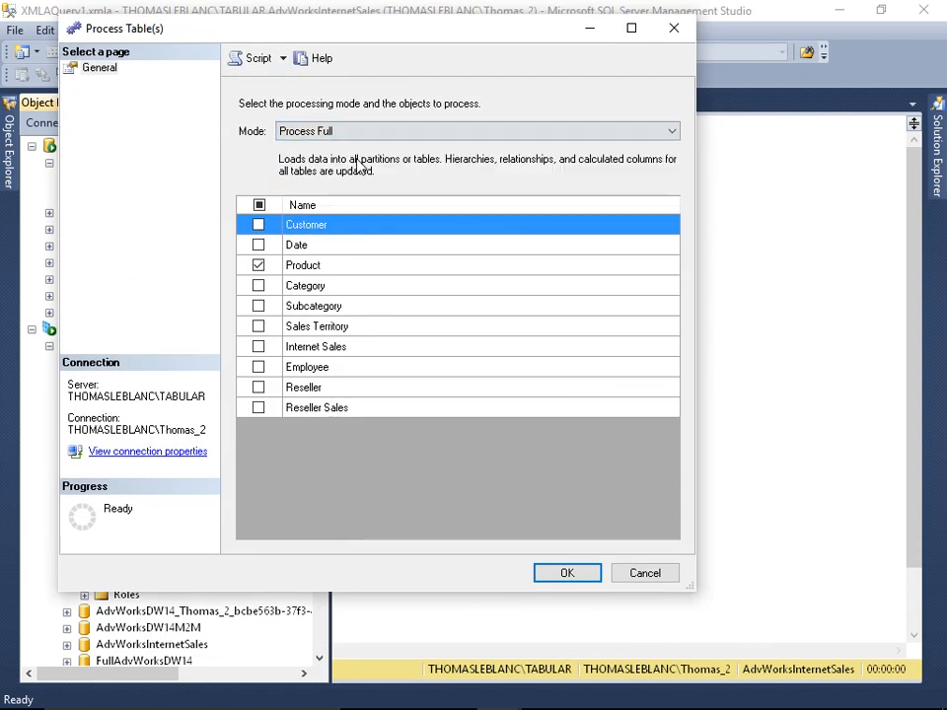
pyautogui.click(259, 285)
pyautogui.click(259, 306)
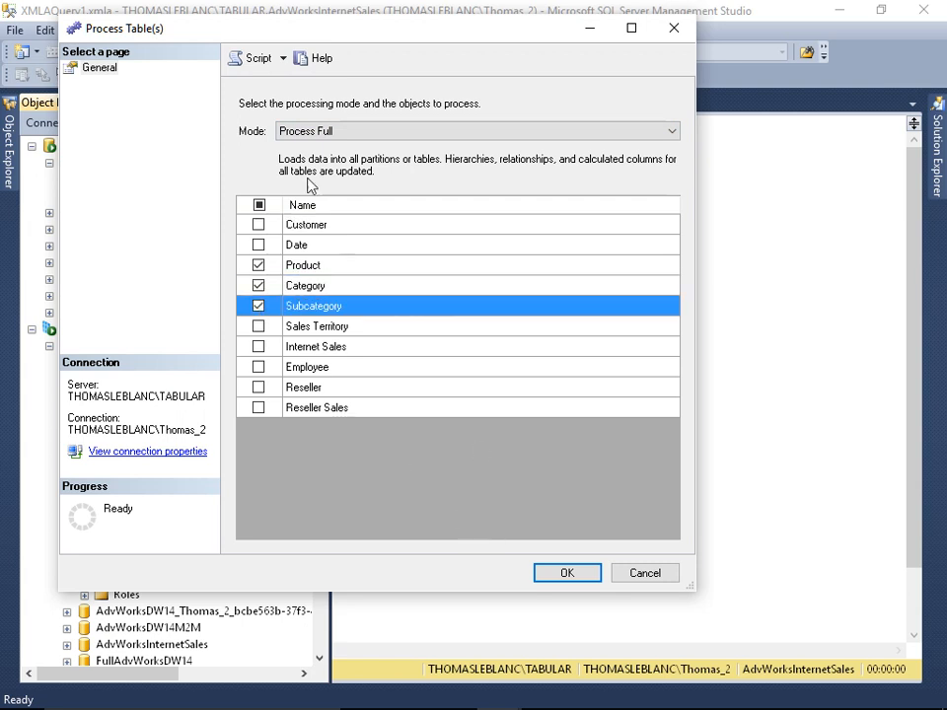
pyautogui.click(255, 61)
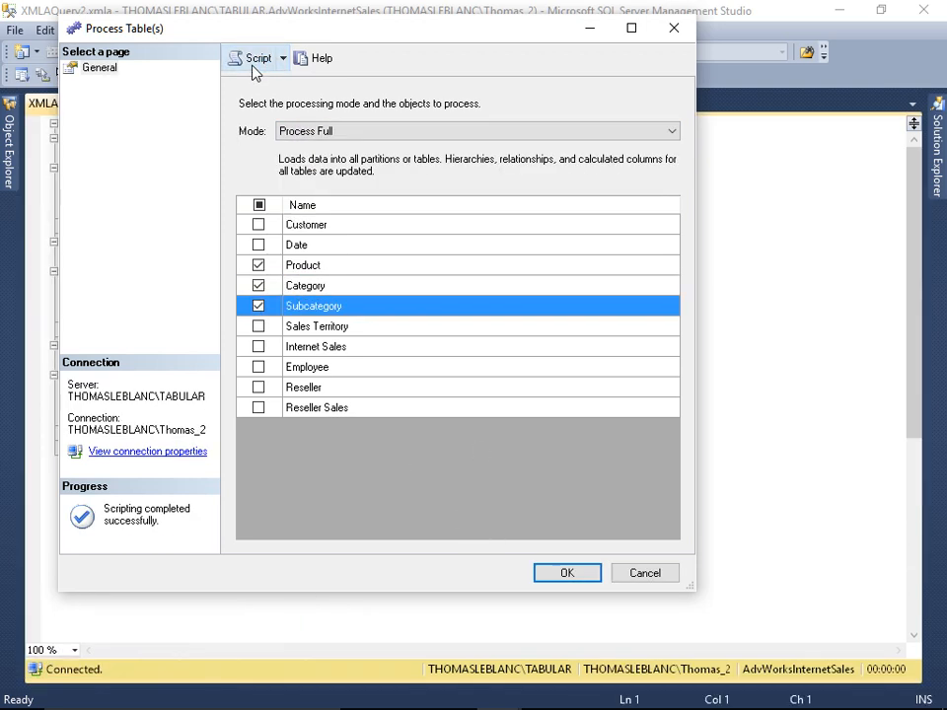
# - Switch the mode to Process Default and select only the Date table for processing
pyautogui.click(345, 131)
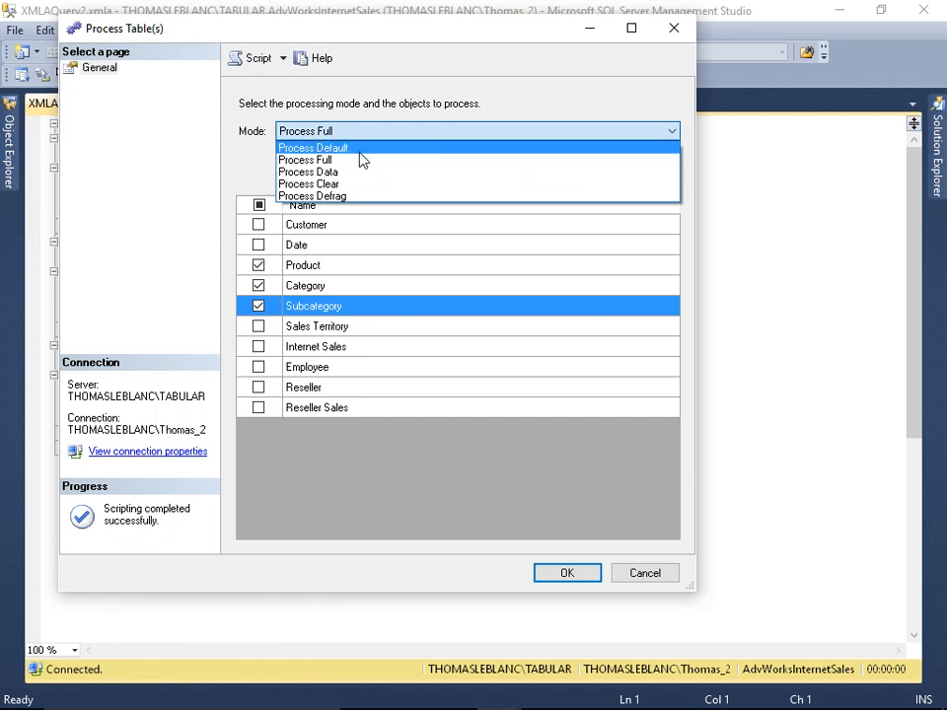
pyautogui.click(360, 150)
pyautogui.click(266, 248)
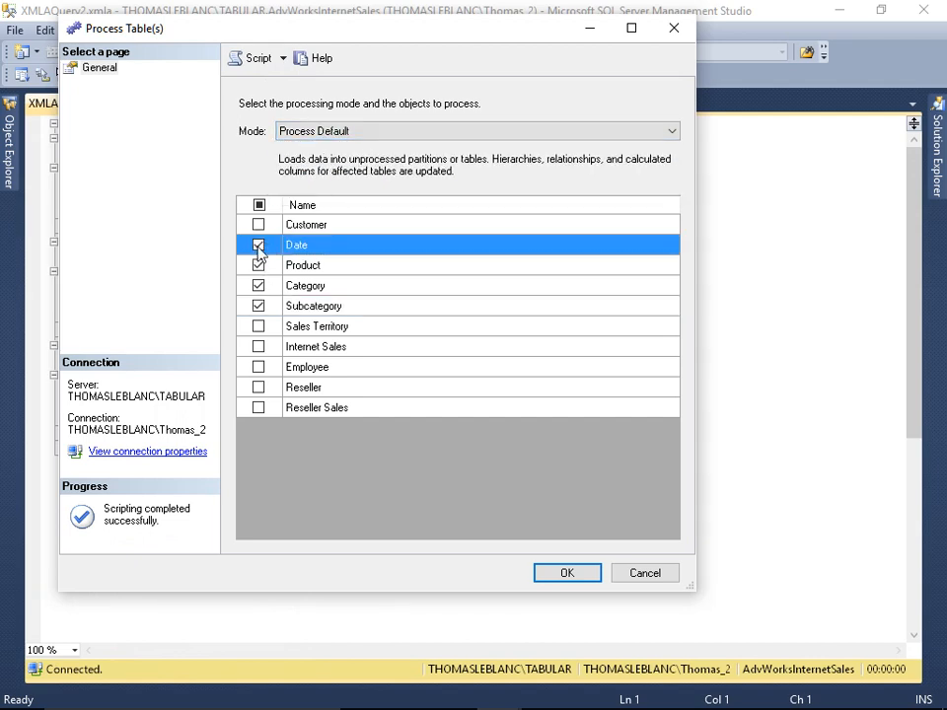
pyautogui.click(258, 265)
pyautogui.click(259, 285)
pyautogui.click(259, 306)
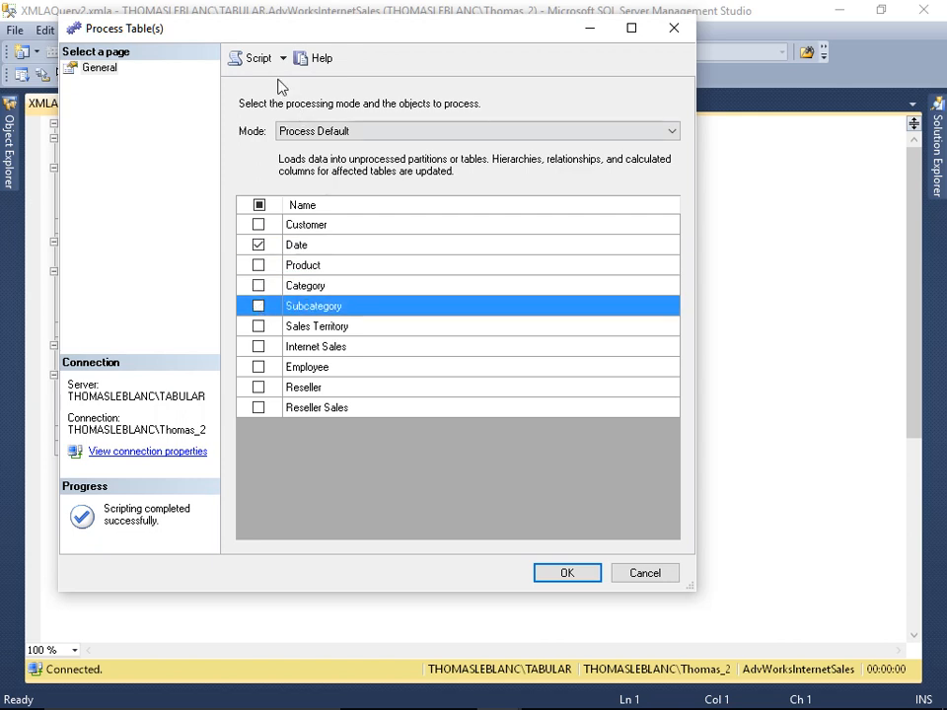
# - Close the Process Table dialog and open the partitions list of the Internet Sales table, then cancel it
pyautogui.click(645, 573)
pyautogui.moveTo(17, 180)
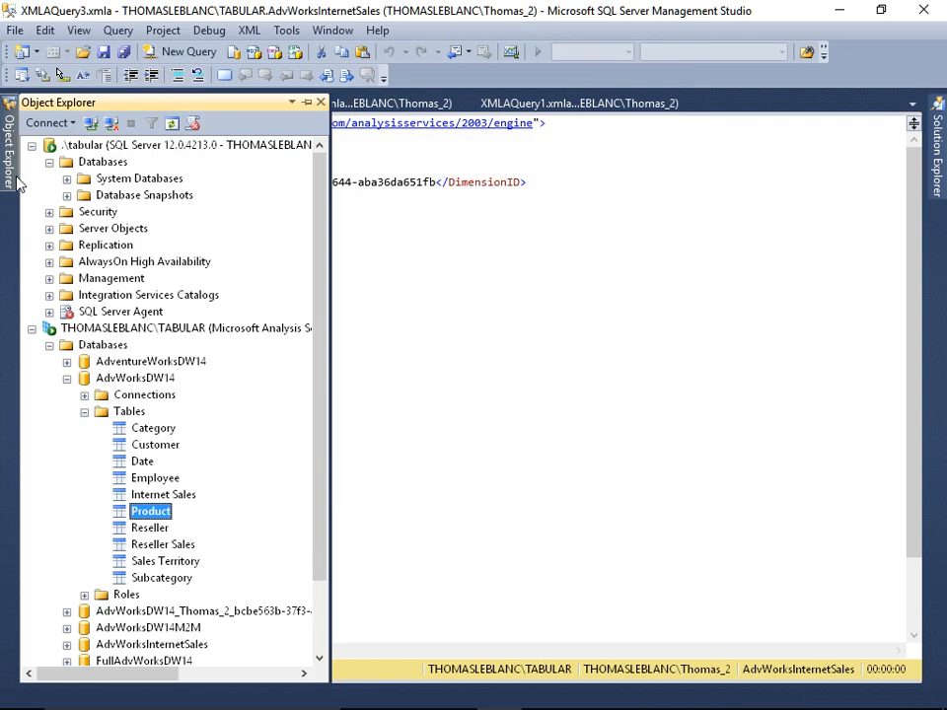
pyautogui.rightClick(170, 497)
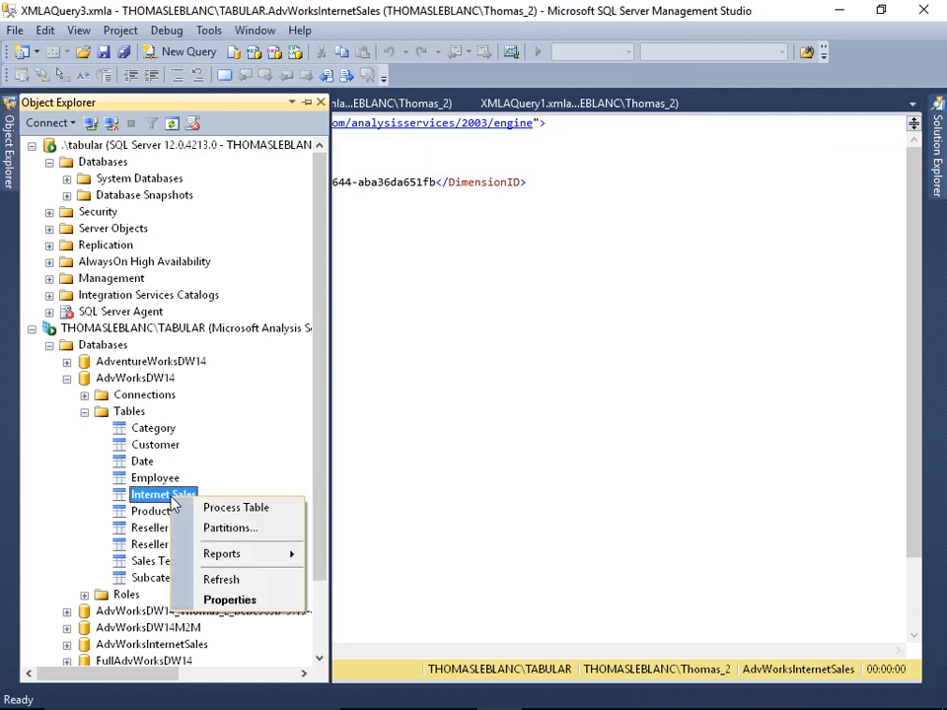
pyautogui.click(246, 530)
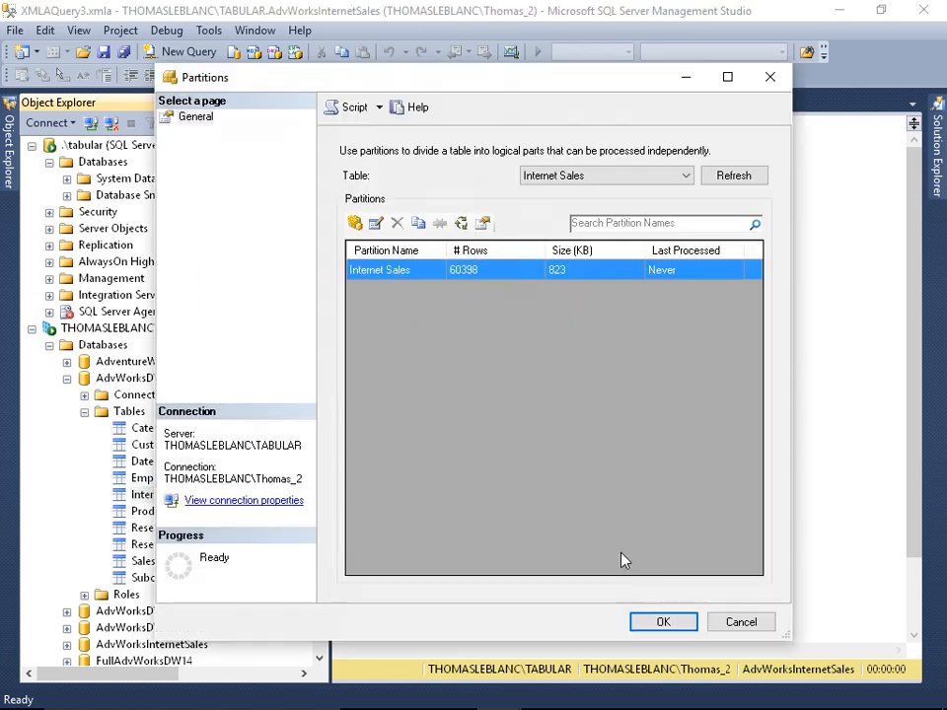
pyautogui.click(728, 619)
# - Script a Process Full of the Internet Sales table to a query window and close the dialog
pyautogui.rightClick(185, 498)
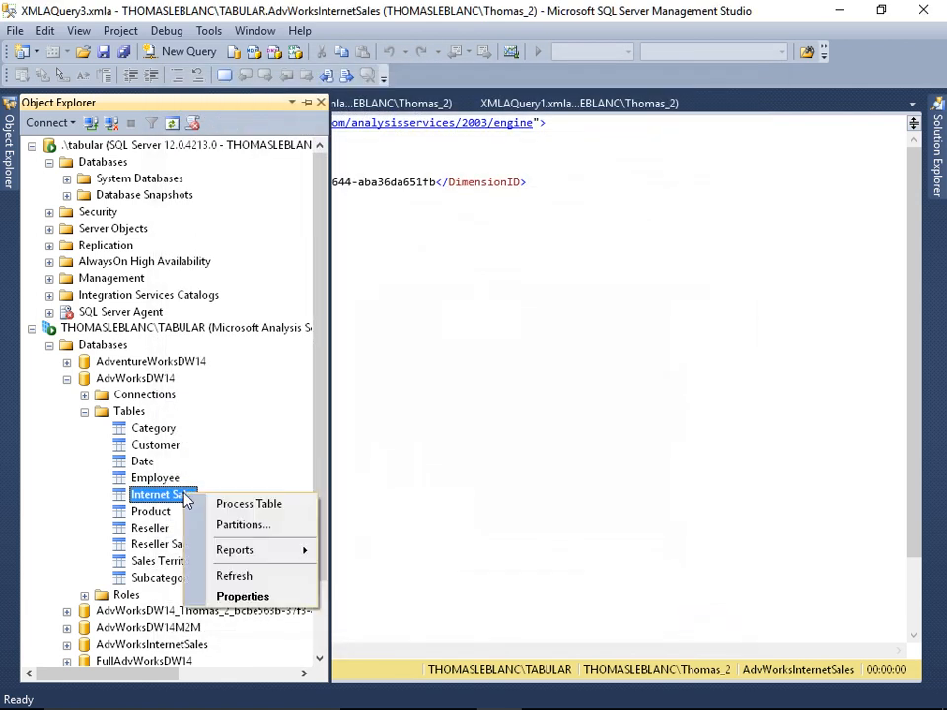
pyautogui.click(238, 504)
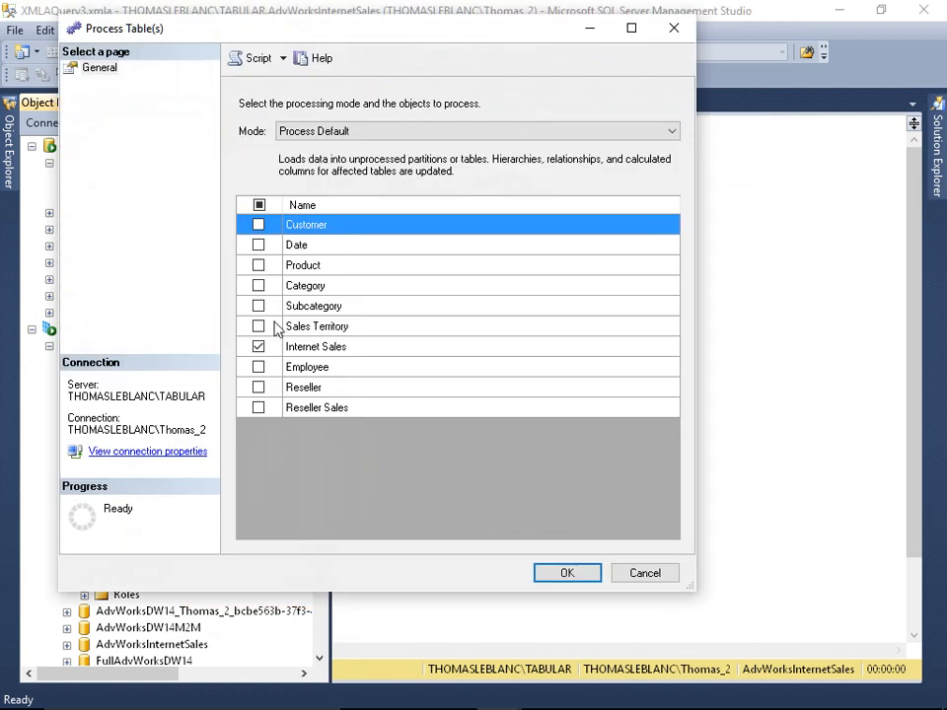
pyautogui.click(326, 132)
pyautogui.click(326, 163)
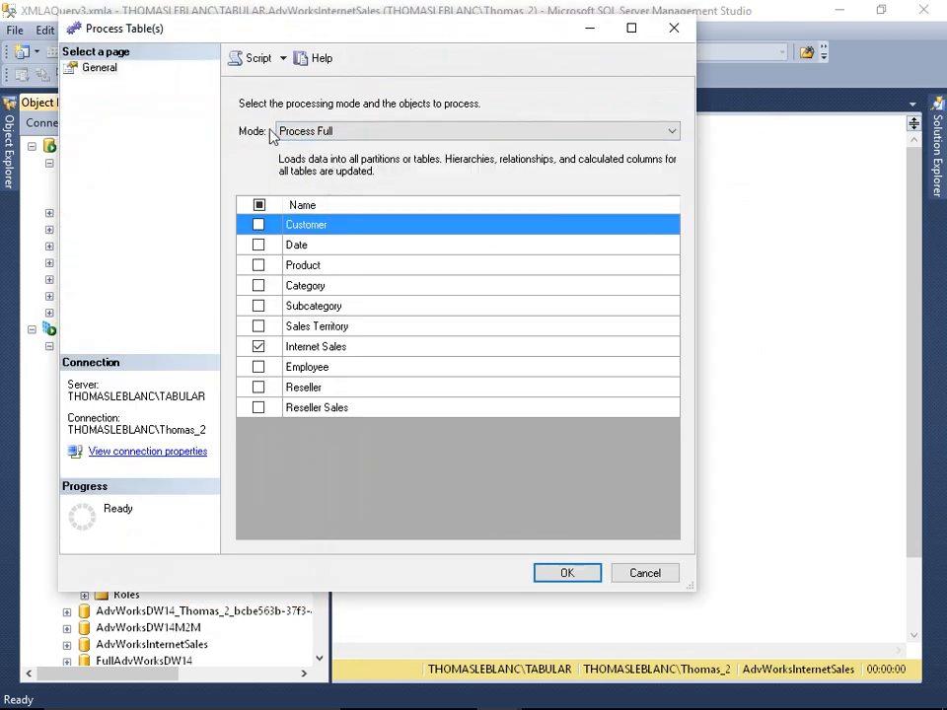
pyautogui.click(253, 61)
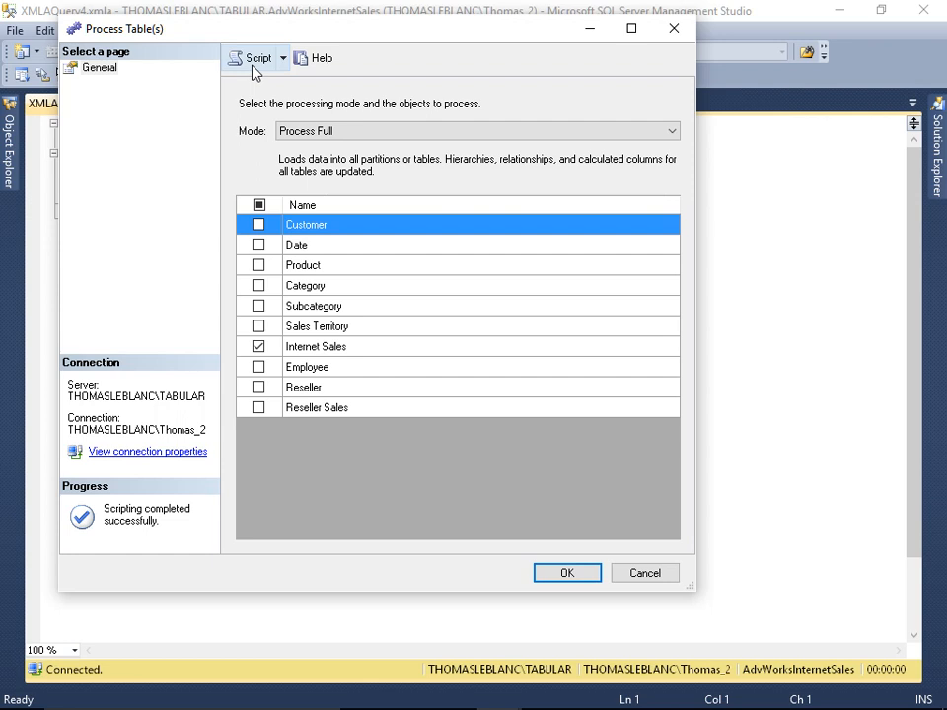
pyautogui.press('Escape')
# - Collapse the server nodes and connect Object Explorer to the local SQL Server database engine
pyautogui.click(14, 155)
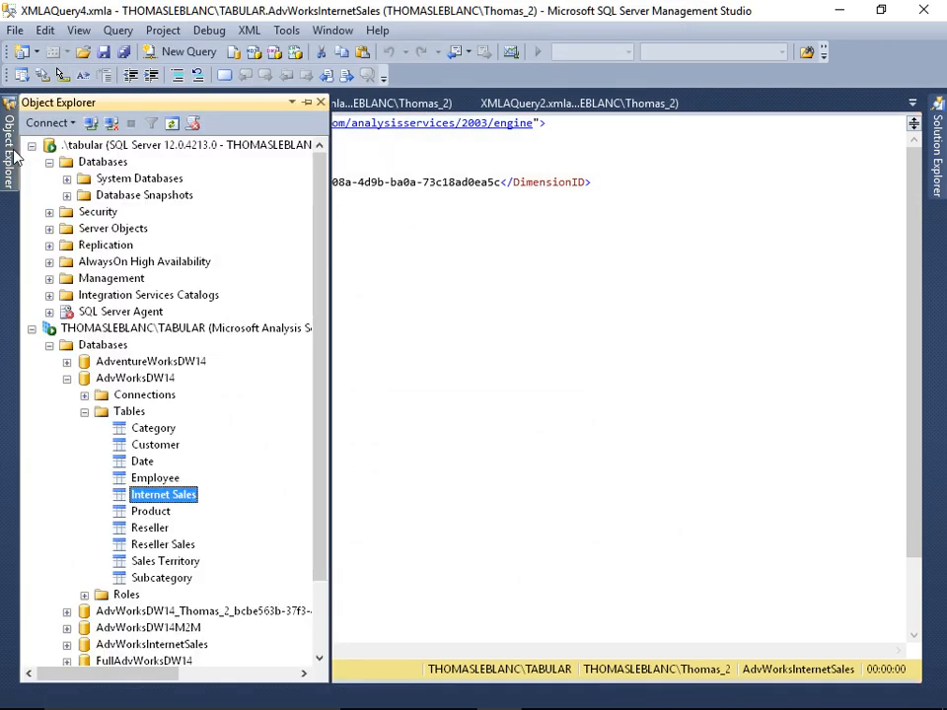
pyautogui.click(32, 329)
pyautogui.click(32, 146)
pyautogui.click(51, 125)
pyautogui.click(85, 141)
pyautogui.press('Down')
pyautogui.press('Return')
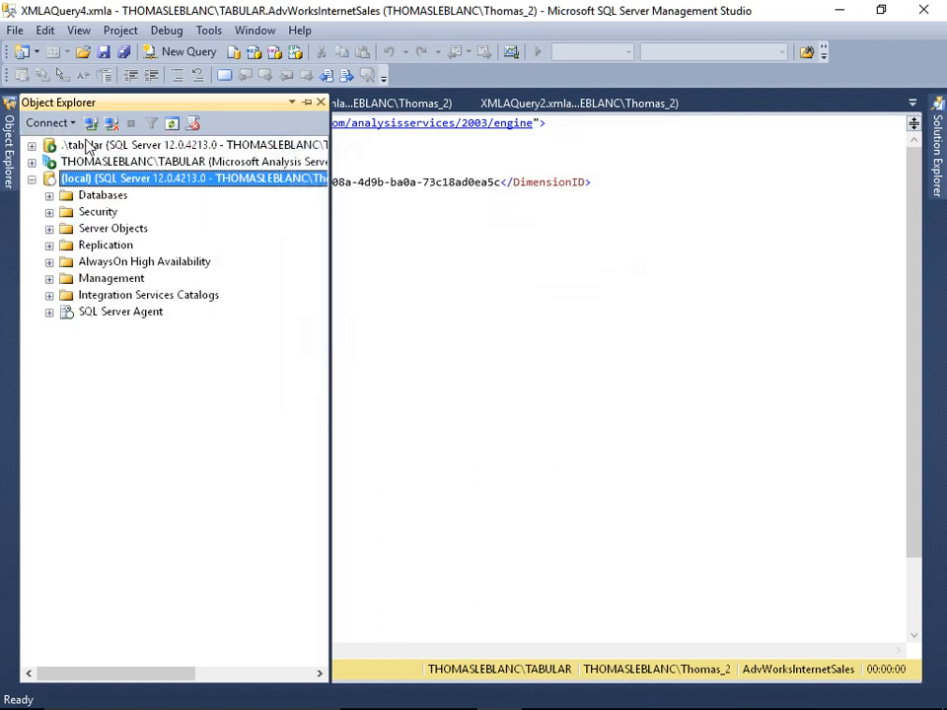
# - Create a new SQL Server Agent job named Process Tabular with owner sa
pyautogui.doubleClick(106, 313)
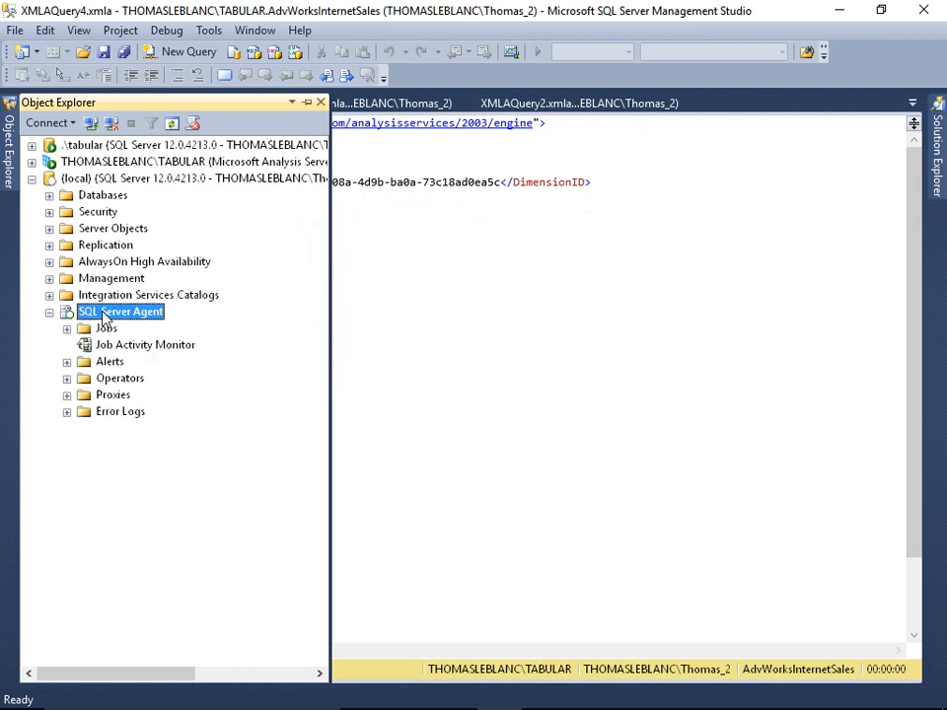
pyautogui.rightClick(104, 327)
pyautogui.click(150, 336)
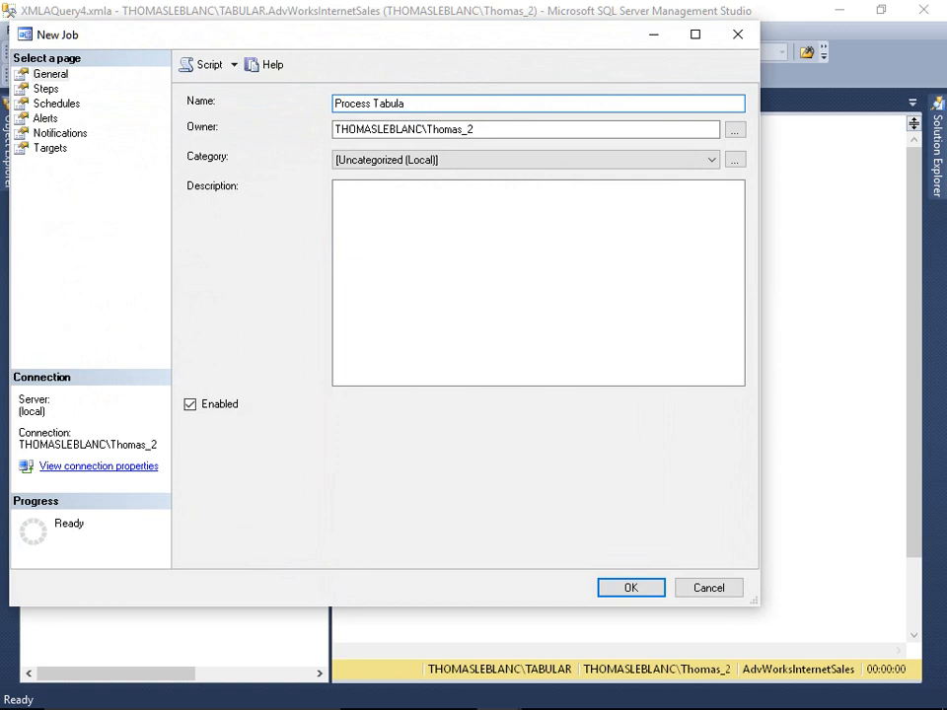
pyautogui.press('Tab')
pyautogui.write('sa')
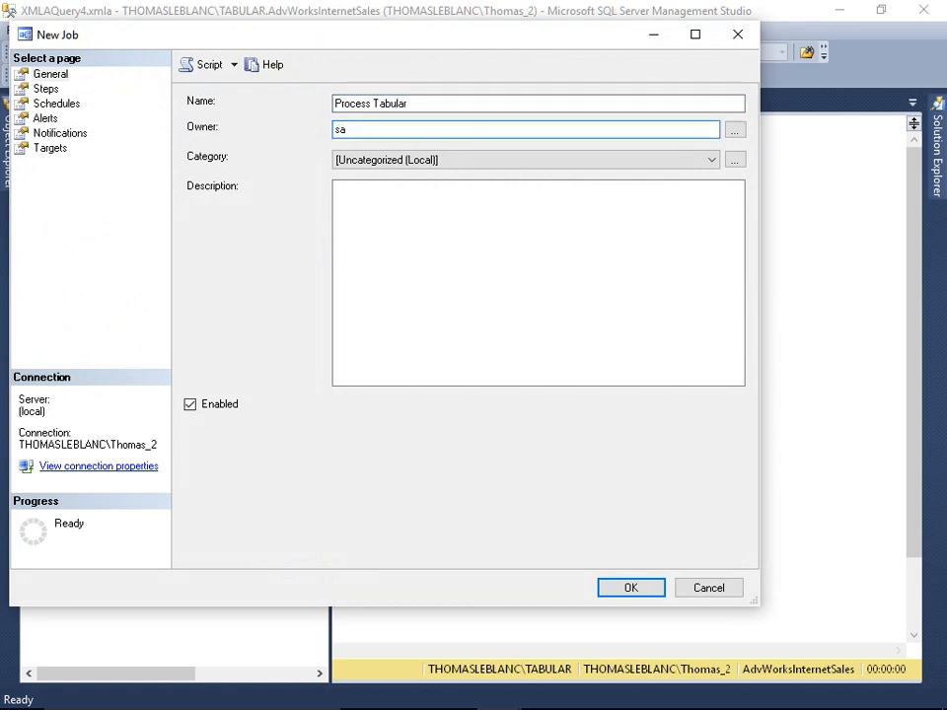
# - Start a new job step named Process Product and copy the Process Full batch script from its query window
pyautogui.click(56, 94)
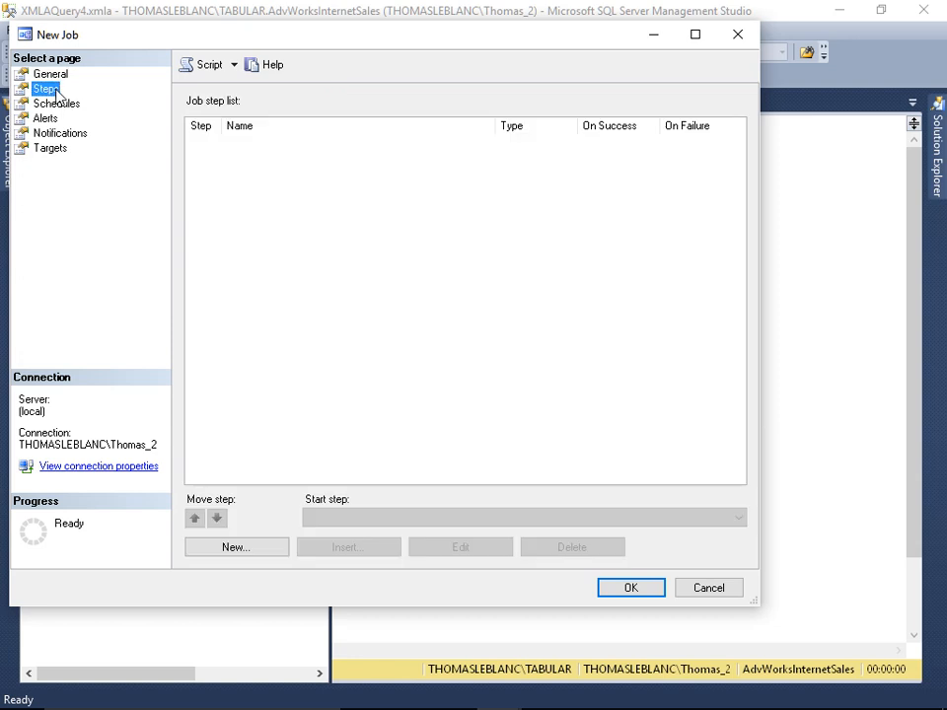
pyautogui.click(267, 550)
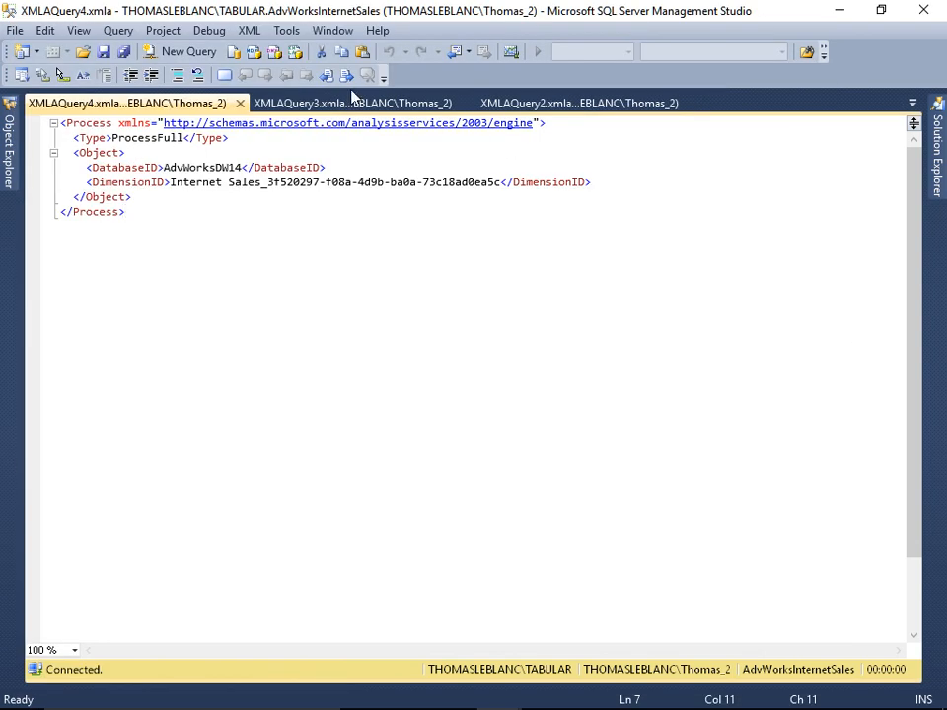
pyautogui.click(347, 104)
pyautogui.click(494, 103)
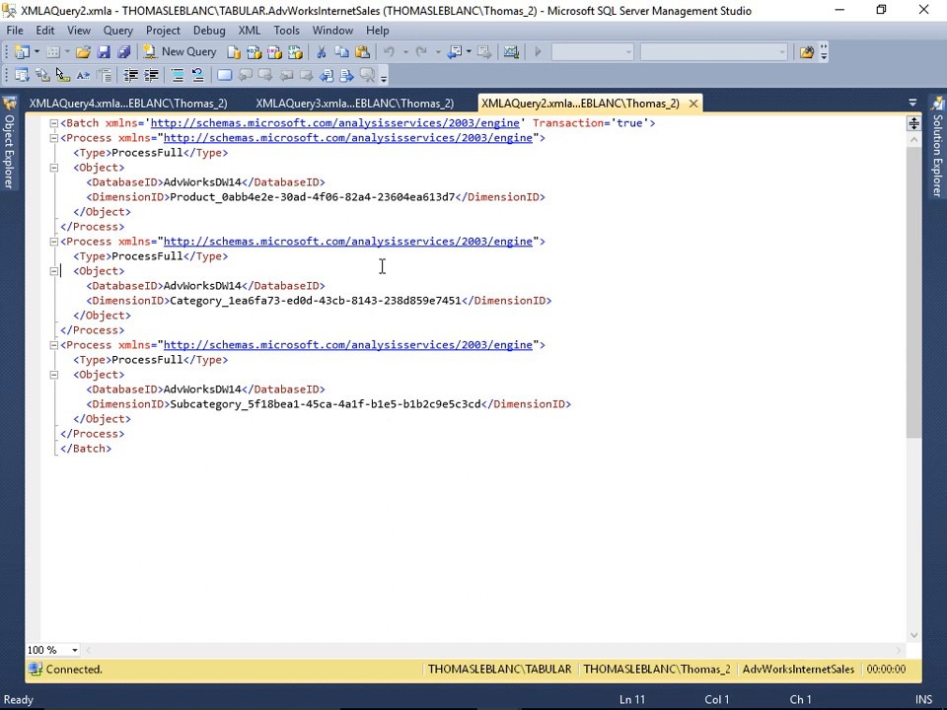
pyautogui.hotkey('shift', 'Down')
pyautogui.hotkey('shift', 'Down')
pyautogui.hotkey('shift', 'Down')
pyautogui.hotkey('shift', 'Down')
pyautogui.hotkey('shift', 'Down')
pyautogui.hotkey('shift', 'Down')
pyautogui.hotkey('shift', 'Down')
pyautogui.hotkey('shift', 'Down')
pyautogui.hotkey('shift', 'Down')
pyautogui.hotkey('shift', 'Down')
pyautogui.hotkey('shift', 'Down')
pyautogui.hotkey('shift', 'Down')
pyautogui.hotkey('shift', 'Down')
pyautogui.hotkey('shift', 'Down')
pyautogui.hotkey('shift', 'Down')
pyautogui.hotkey('shift', 'Down')
pyautogui.hotkey('shift', 'Down')
pyautogui.hotkey('shift', 'Down')
pyautogui.hotkey('shift', 'Down')
pyautogui.hotkey('shift', 'Down')
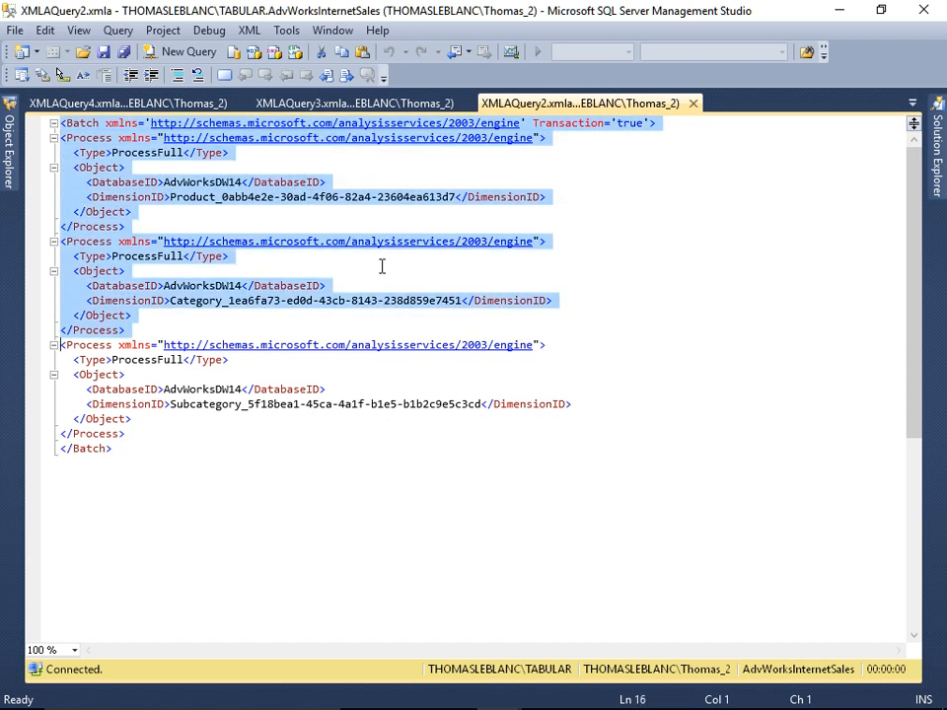
pyautogui.hotkey('alt', 'Tab')
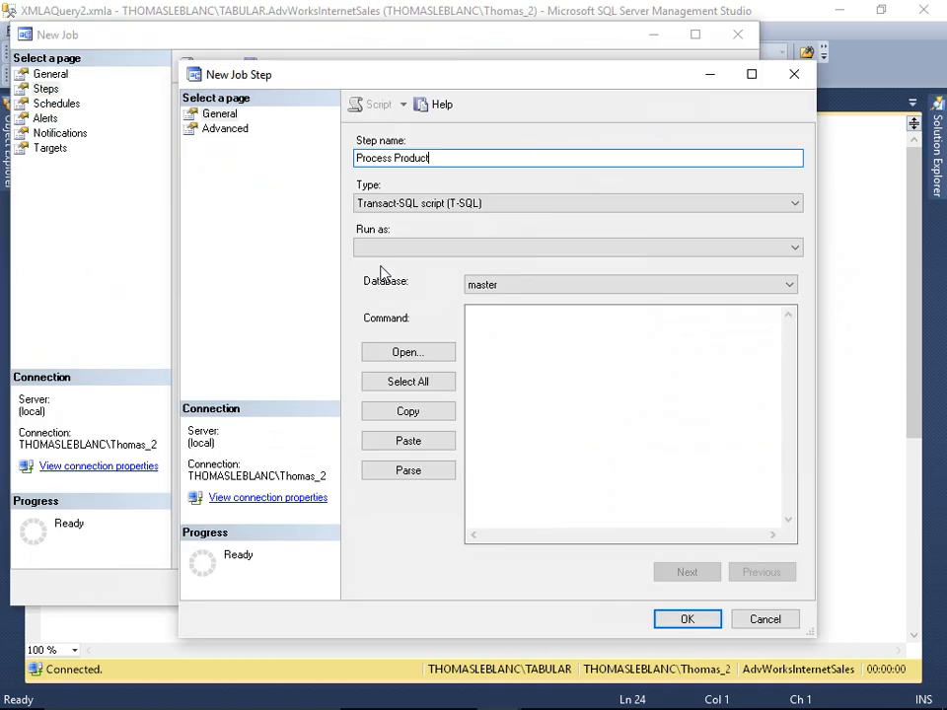
# - Maximize the job step dialog and paste the copied script into the step's command
pyautogui.doubleClick(379, 76)
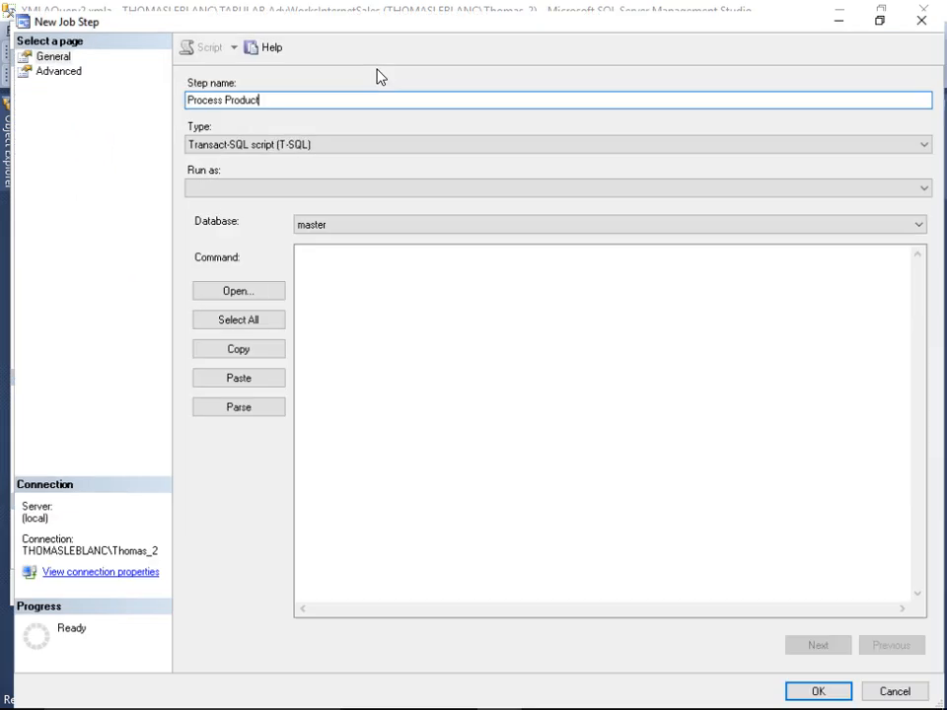
pyautogui.click(367, 280)
pyautogui.write('<Batch xmlns="http://schemas.microsoft.com/analysisservices/2003/engine" Transaction="true"> <Process xmlns="http://schemas.microsoft.com/analysisservices/2003/engine">   <Type>ProcessFull</Type>   <Object>     <DatabaseID>AdvWorksDW14</DatabaseID>     <DimensionID>Product_0abb4e2e-30ad-4f06-82a4-23604ea613d7</DimensionID>   </Object> </Process> <Process xmlns="http://schemas.microsoft.com/analysisservices/2003/engine">   <Type>ProcessFull</Type>   <Object>     <DatabaseID>AdvWorksDW14</DatabaseID>     <DimensionID>Category_1ea6fa73-ed0d-43cb-8143-238d859e7451</DimensionID>   </Object> </Process> <Process xmlns="http://schemas.microsoft.com/analysisservices/2003/engine">   <Type>ProcessFull</Type>   <Object>     <DatabaseID>AdvWorksDW14</DatabaseID>     <DimensionID>Subcategory_5f18bea1-45ca-4a1f-b1e5-b1b2c9e5c3cd</DimensionID>   </Object> </Process> </Batch>')
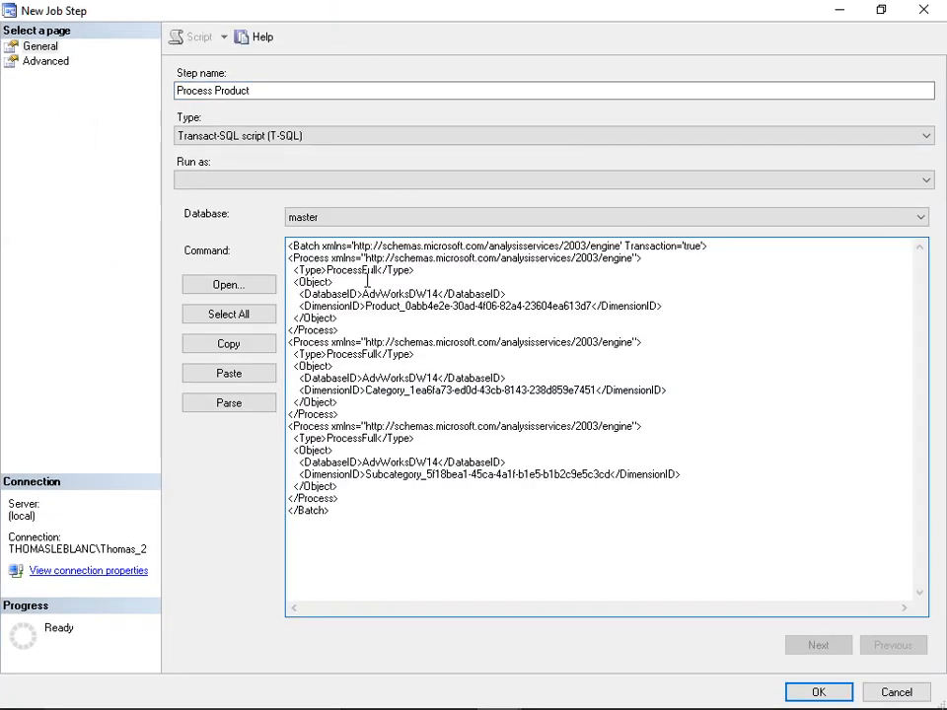
# - Delete the lower process blocks of the command, paste the script again, and save the job step
pyautogui.hotkey('shift', 'Up')
pyautogui.hotkey('shift', 'Up')
pyautogui.hotkey('shift', 'Up')
pyautogui.hotkey('shift', 'Up')
pyautogui.hotkey('shift', 'Up')
pyautogui.hotkey('shift', 'Up')
pyautogui.hotkey('shift', 'Up')
pyautogui.hotkey('shift', 'Up')
pyautogui.hotkey('shift', 'Up')
pyautogui.hotkey('shift', 'Up')
pyautogui.hotkey('shift', 'Up')
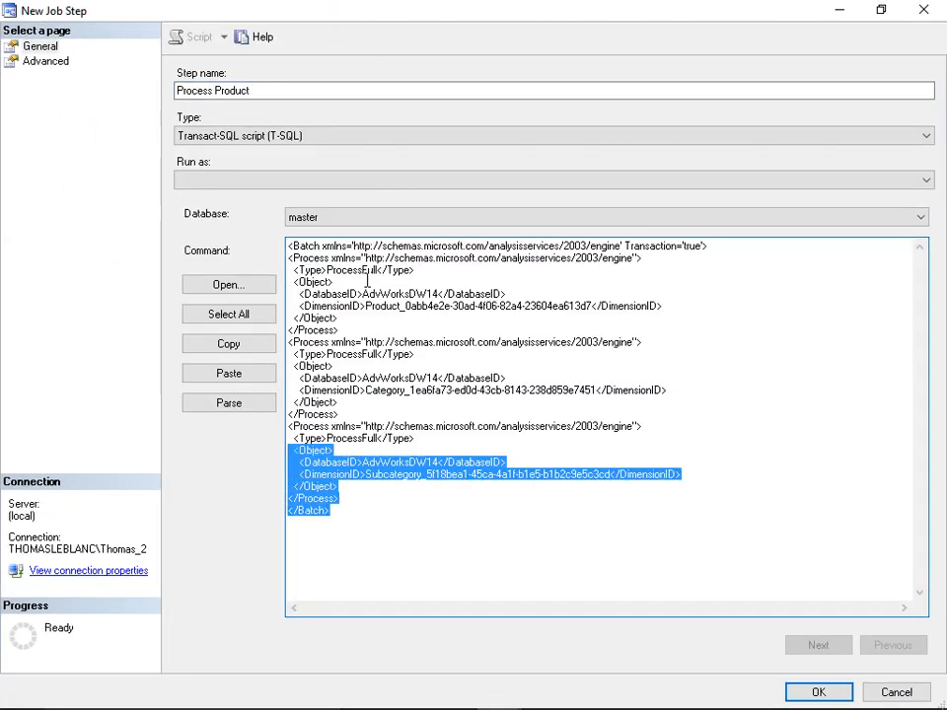
pyautogui.hotkey('shift', 'Up')
pyautogui.hotkey('shift', 'Up')
pyautogui.hotkey('shift', 'Up')
pyautogui.hotkey('shift', 'Up')
pyautogui.hotkey('ctrl', 'c')
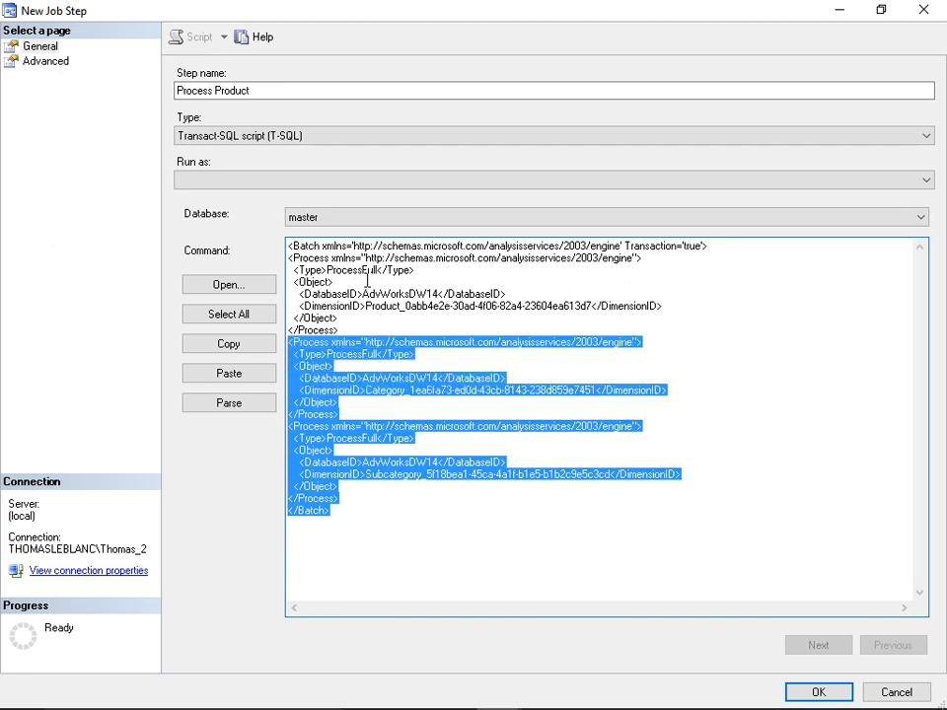
pyautogui.press('Delete')
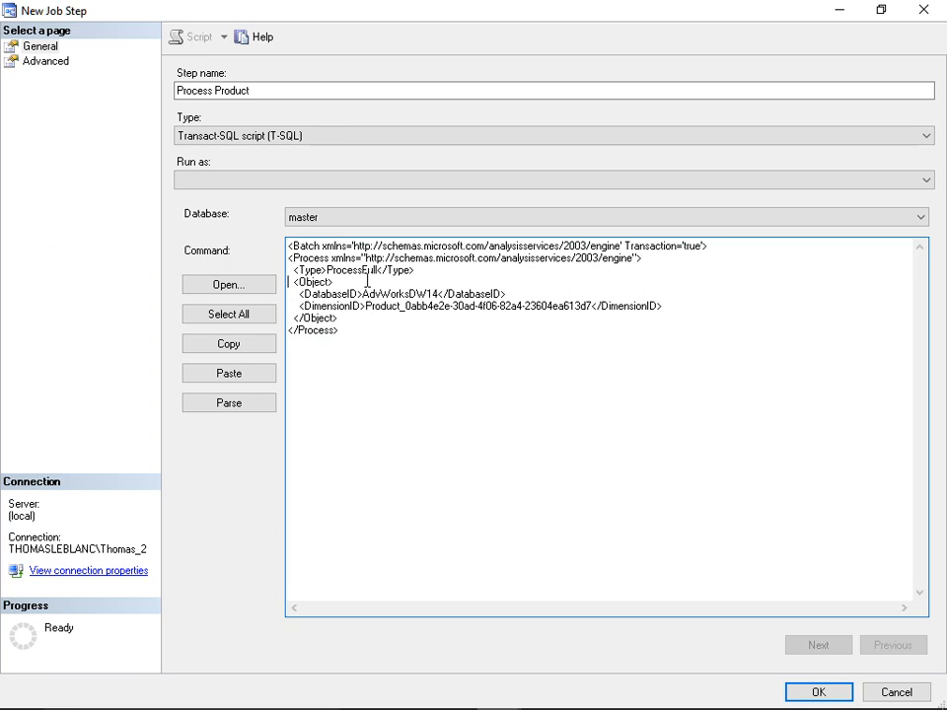
pyautogui.hotkey('ctrl', 'v')
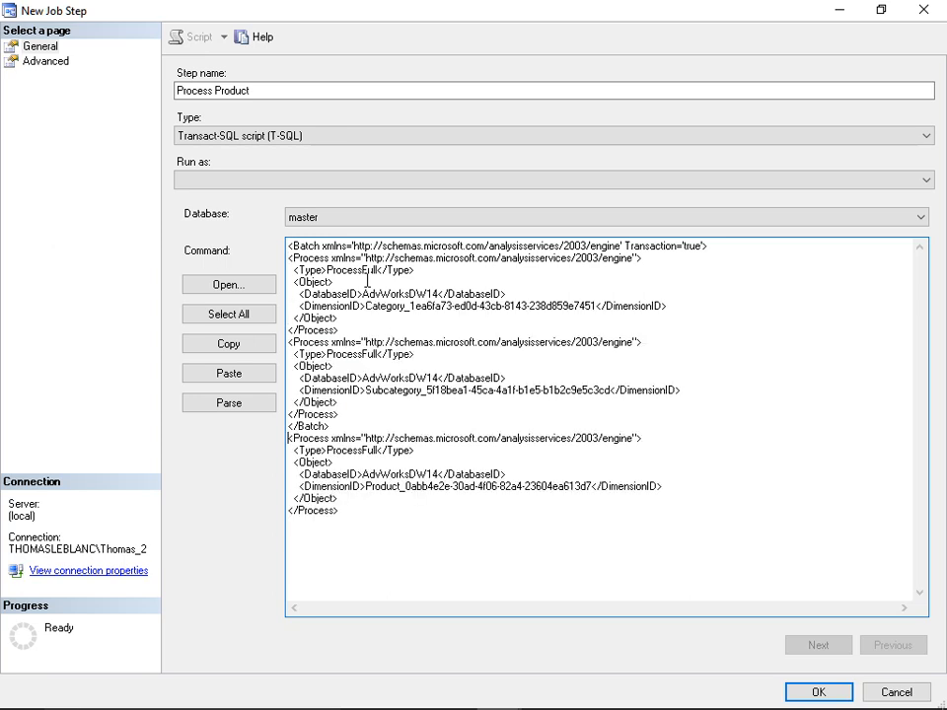
pyautogui.click(815, 690)
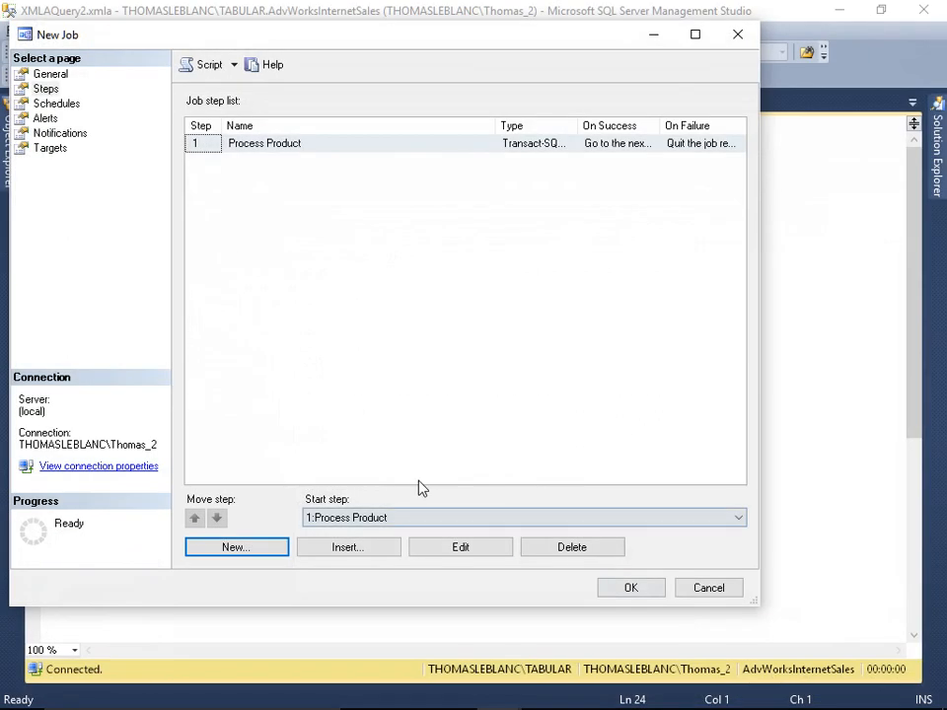
# - Add a job step named Processing Date of type SQL Server Analysis Services Command on server '.'
pyautogui.write('Processing Date')
pyautogui.press('Tab')
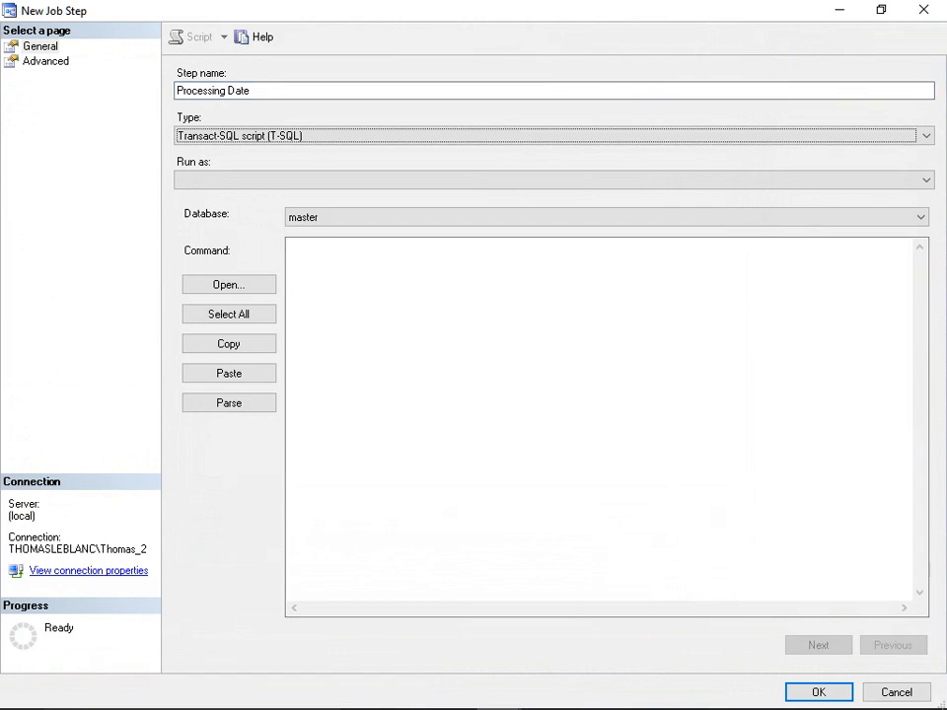
pyautogui.click(292, 138)
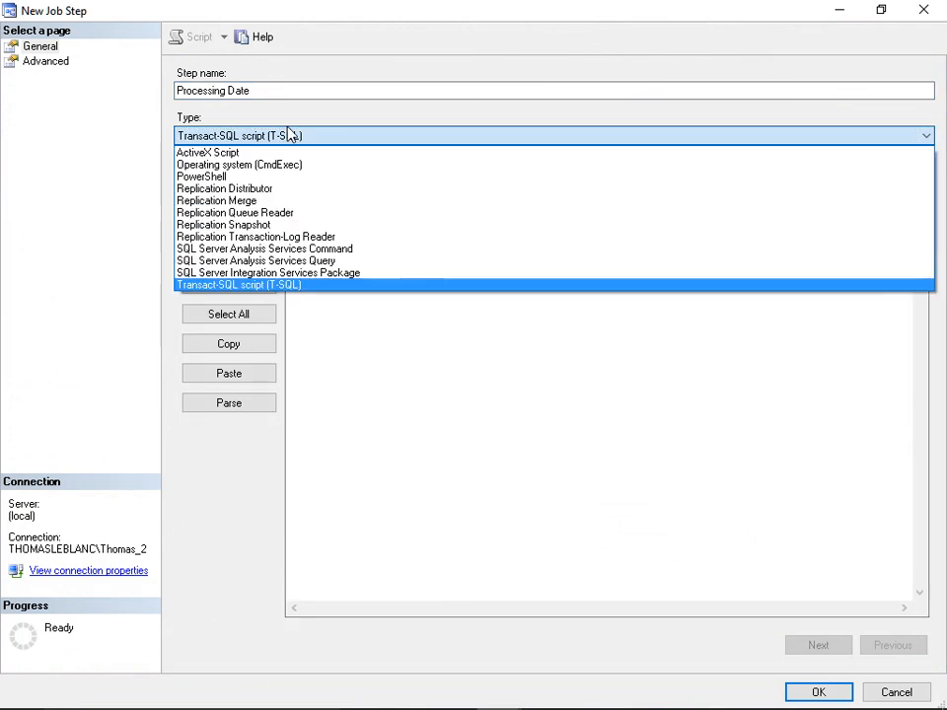
pyautogui.click(323, 250)
pyautogui.click(312, 214)
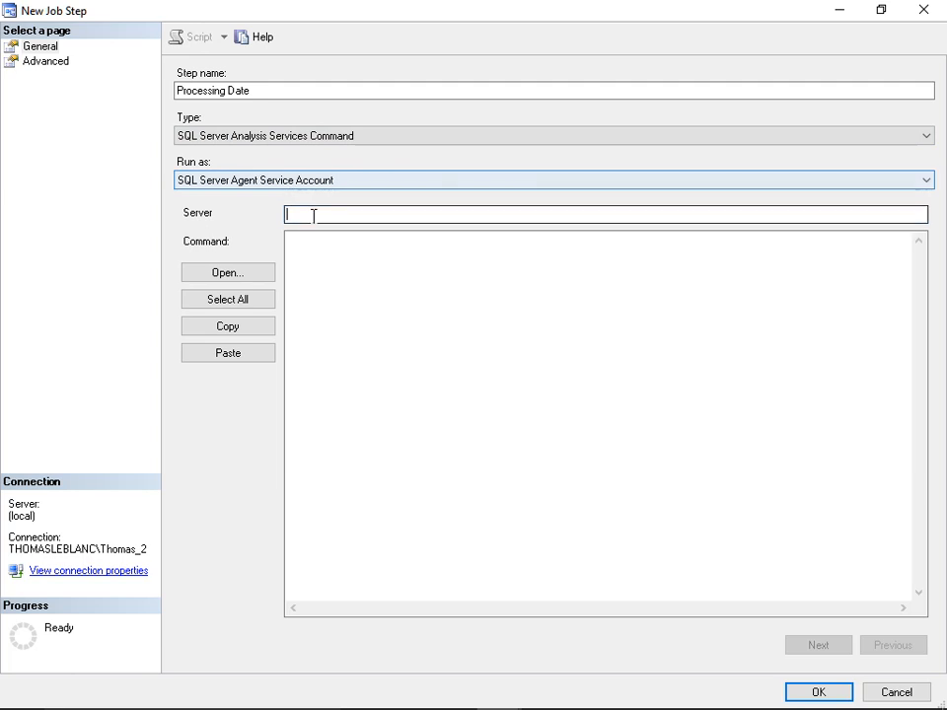
pyautogui.click(322, 250)
# - Copy the Process Default Date script from its query window, paste it as the step's command, and save the step
pyautogui.hotkey('alt', 'Tab')
pyautogui.hotkey('alt', 'Tab')
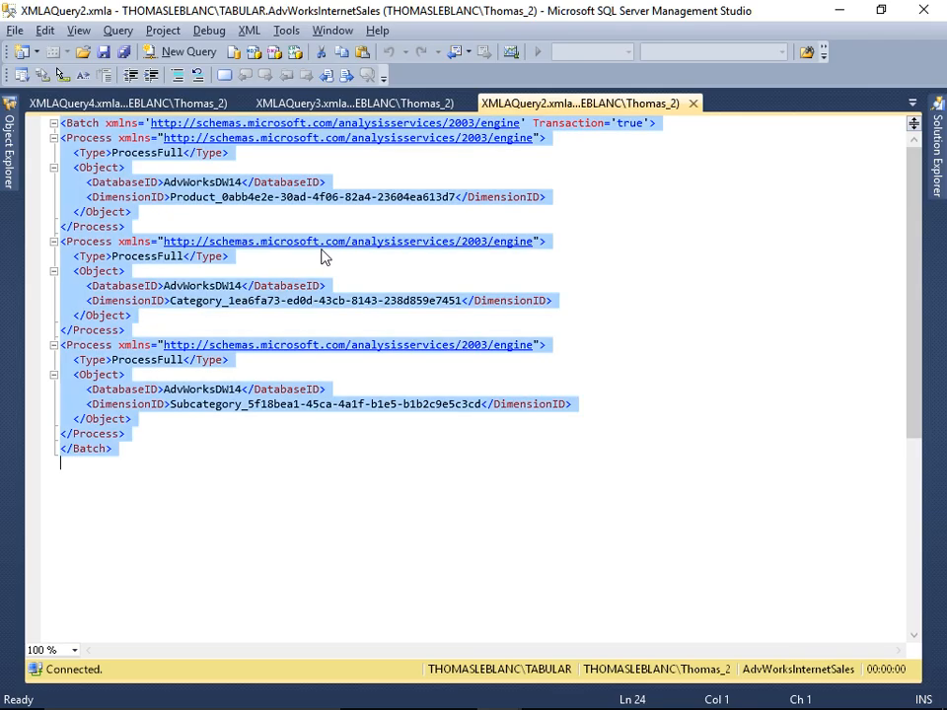
pyautogui.click(265, 102)
pyautogui.click(312, 168)
pyautogui.hotkey('ctrl', 'a')
pyautogui.hotkey('ctrl', 'c')
pyautogui.hotkey('alt', 'Tab')
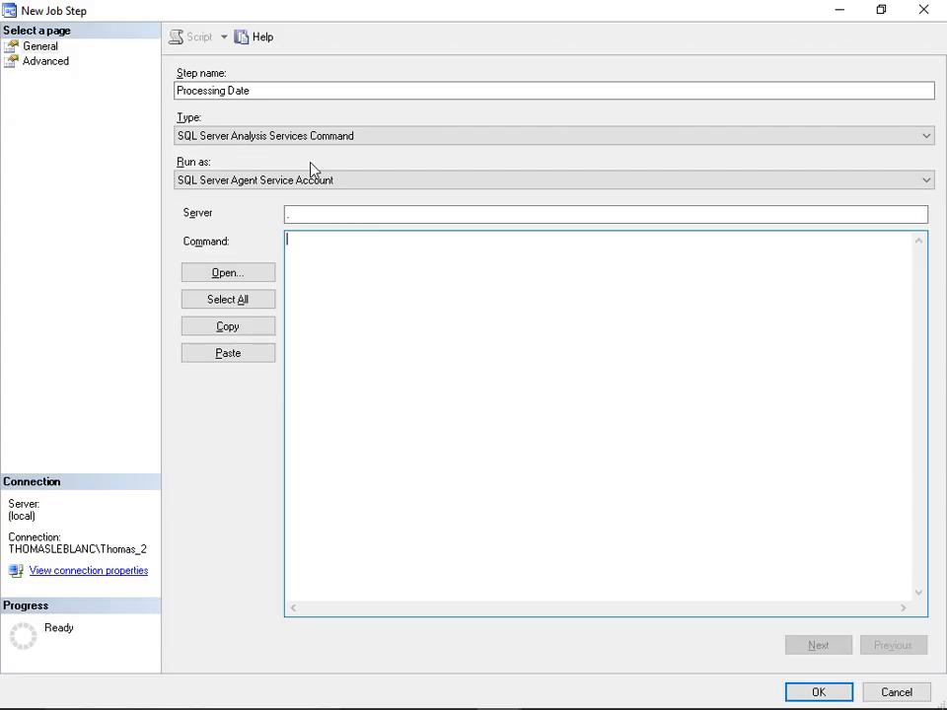
pyautogui.hotkey('ctrl', 'v')
pyautogui.click(822, 694)
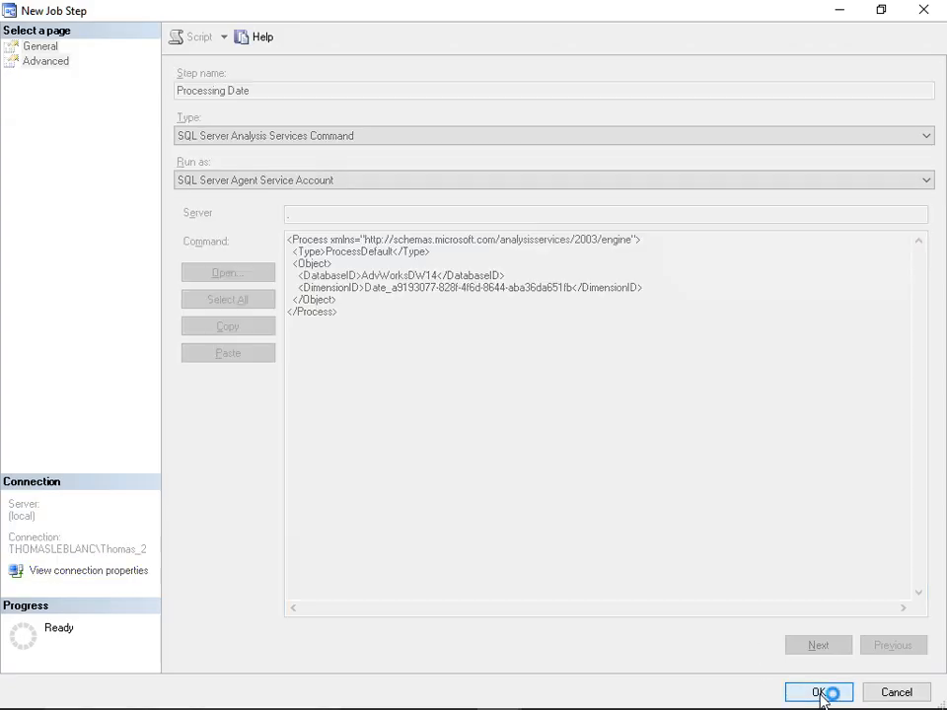
# - Change the Process Product step's type to SQL Server Analysis Services Command with server '.' and save it
pyautogui.doubleClick(274, 148)
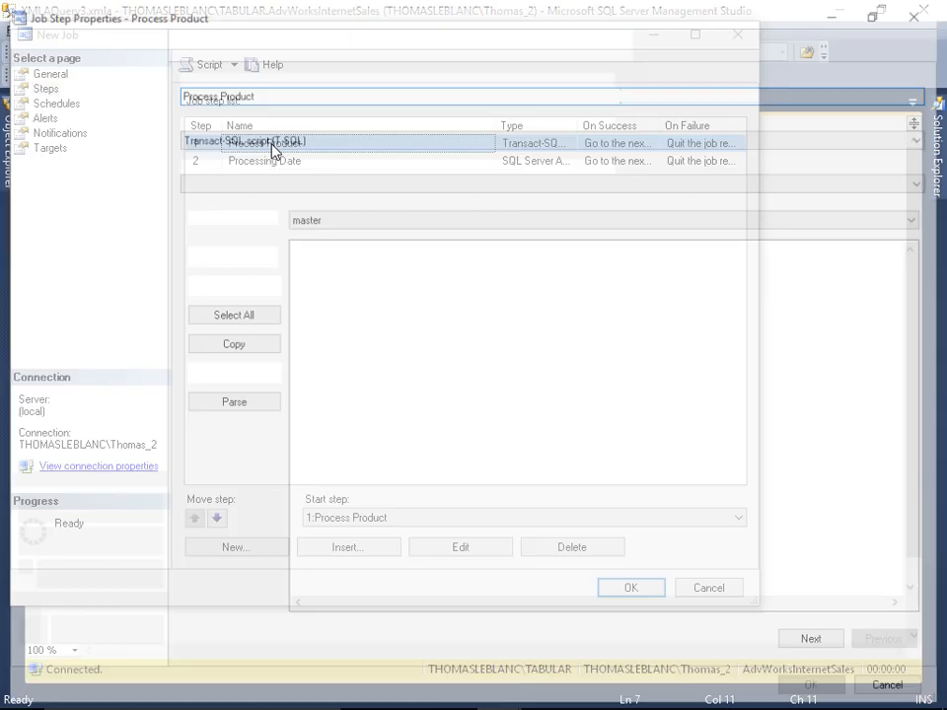
pyautogui.click(240, 137)
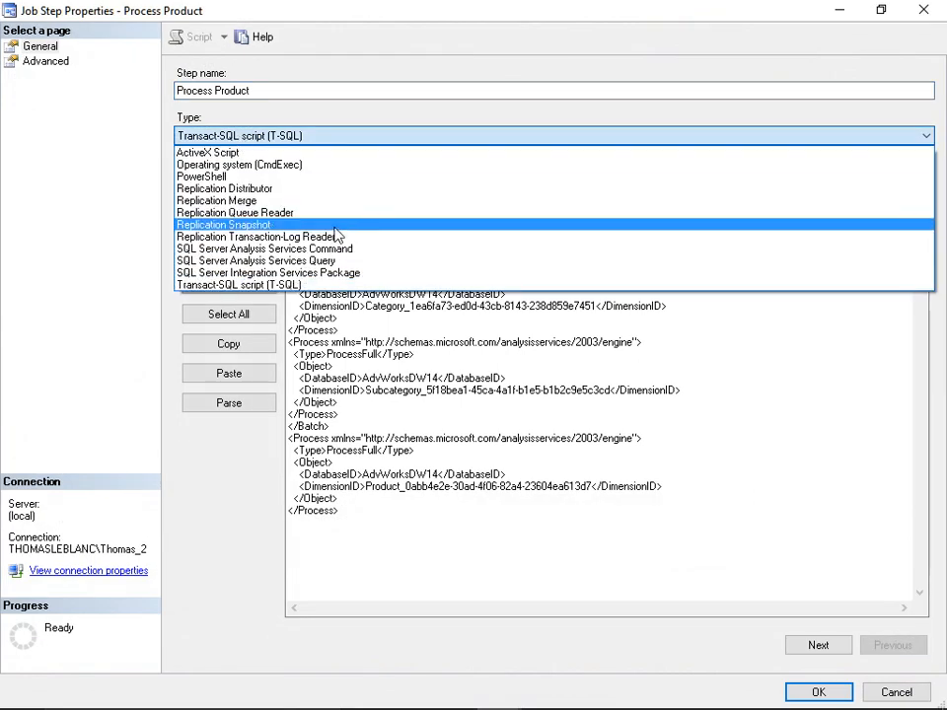
pyautogui.click(349, 249)
pyautogui.click(333, 215)
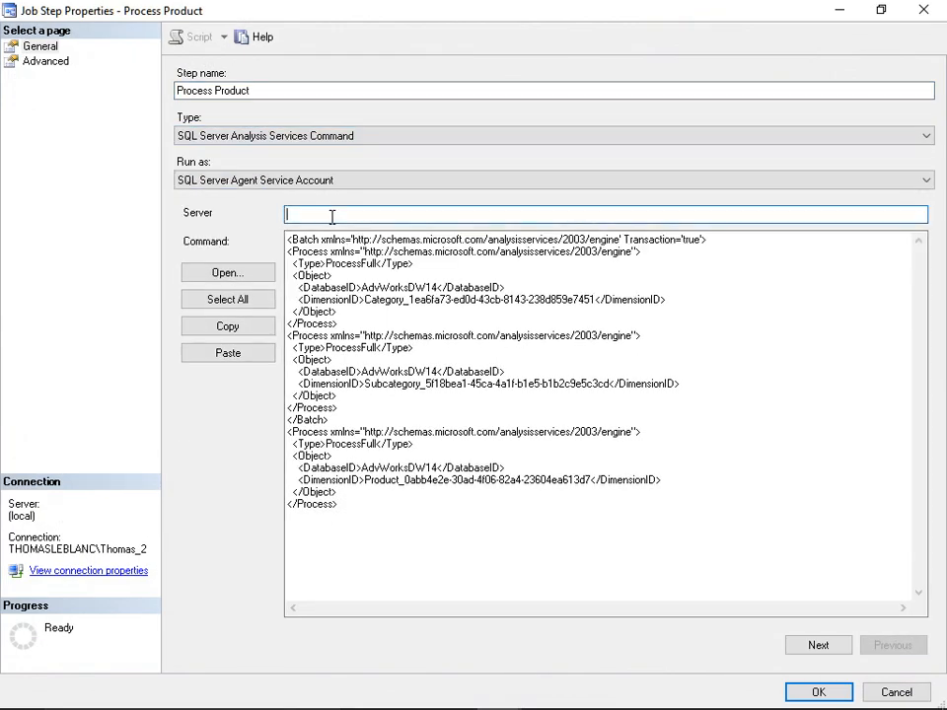
pyautogui.click(804, 692)
# - Close the XMLAQuery3 and XMLAQuery2 query windows
pyautogui.click(782, 474)
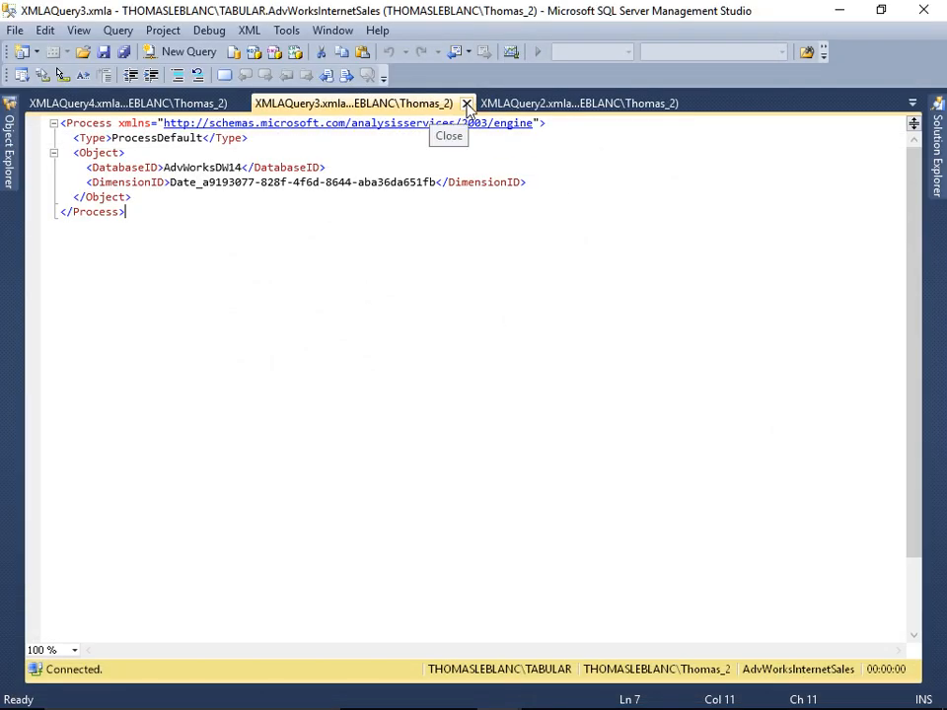
pyautogui.click(466, 104)
pyautogui.click(466, 103)
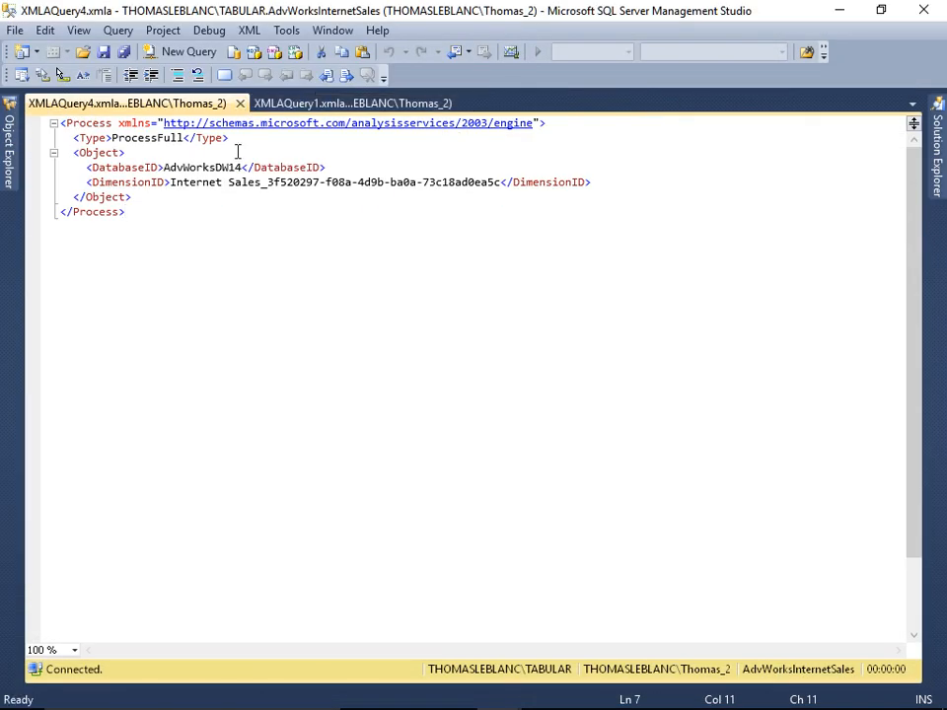
# - Start a job step named Process Internet Sales of type SQL Server Analysis Services Command on server '.', pasting the Internet Sales processing script as its command
pyautogui.hotkey('ctrl', 'a')
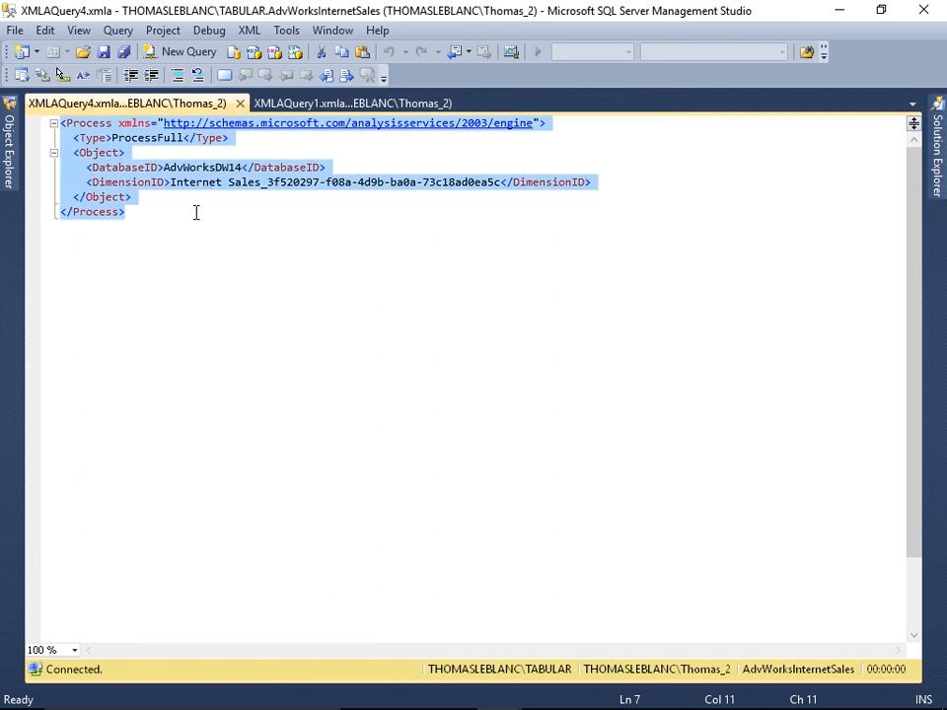
pyautogui.hotkey('alt', 'Tab')
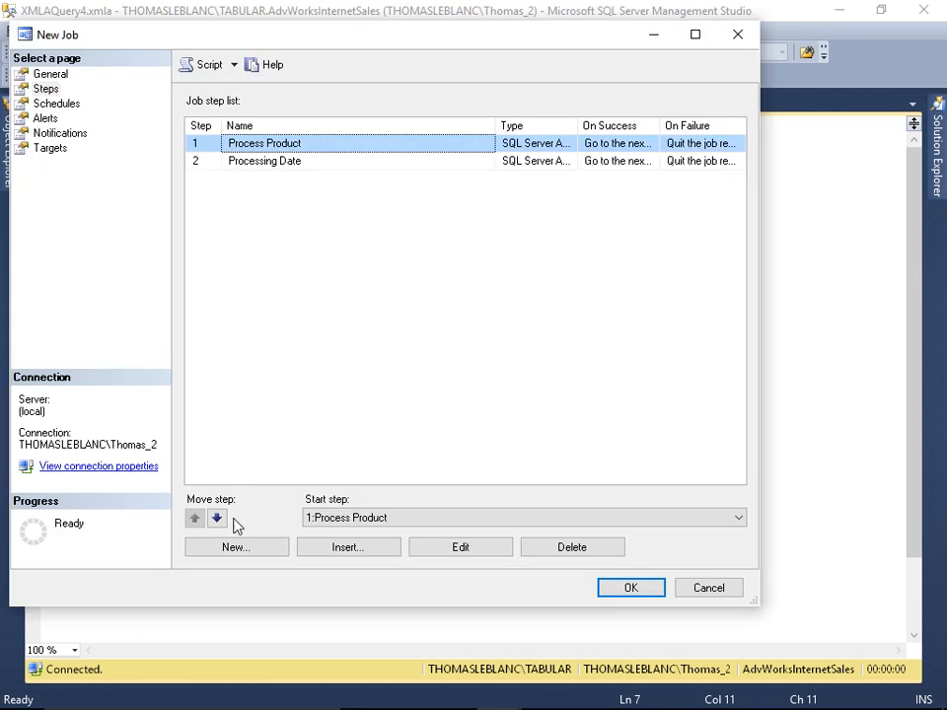
pyautogui.click(237, 547)
pyautogui.write('Process Internet Sales')
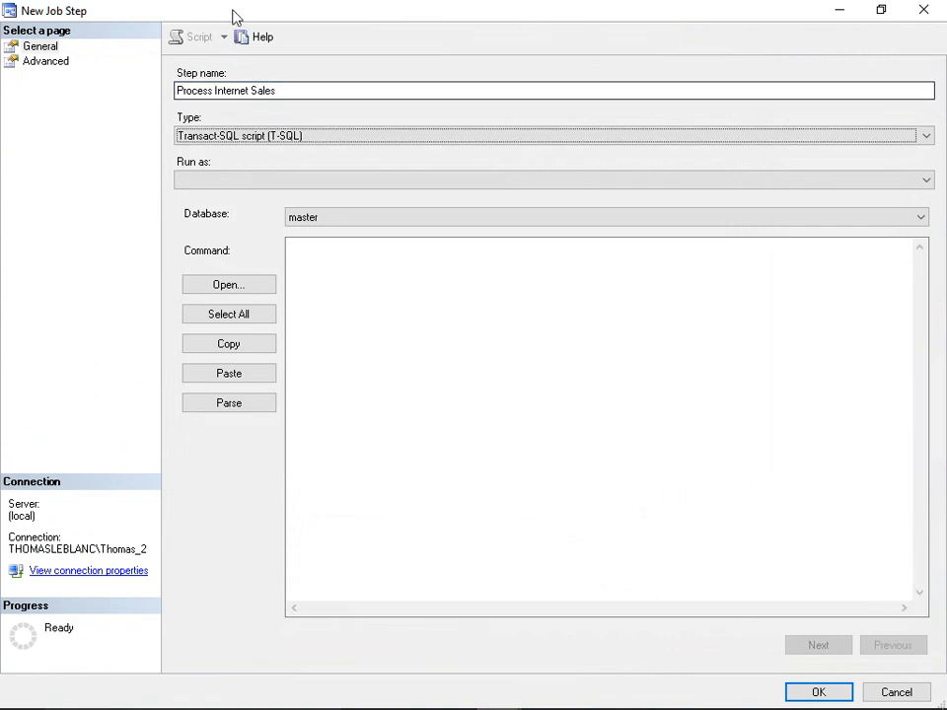
pyautogui.click(244, 138)
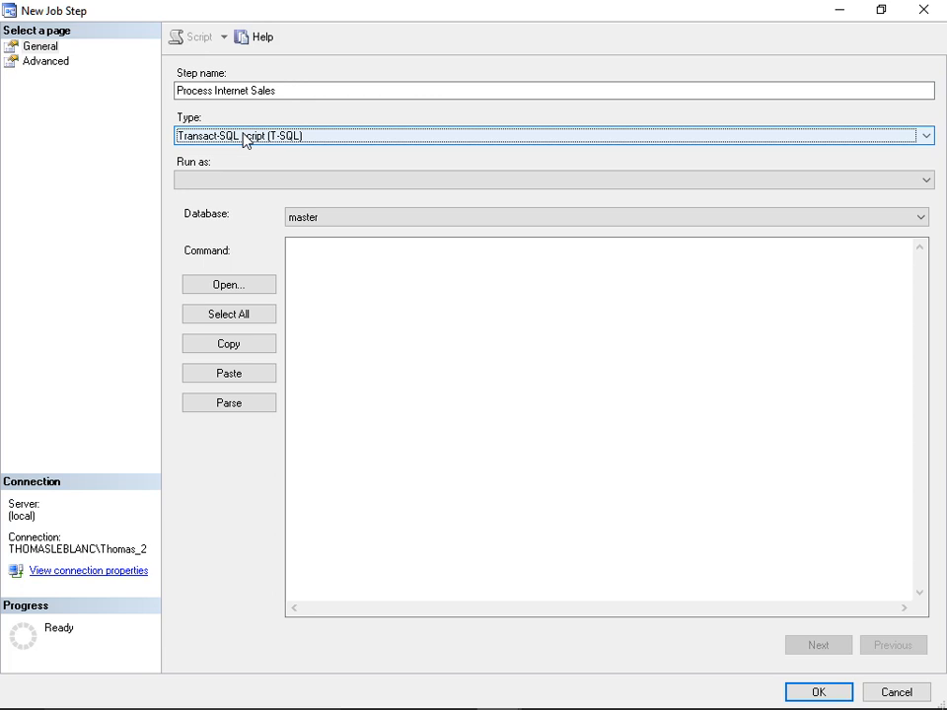
pyautogui.click(243, 139)
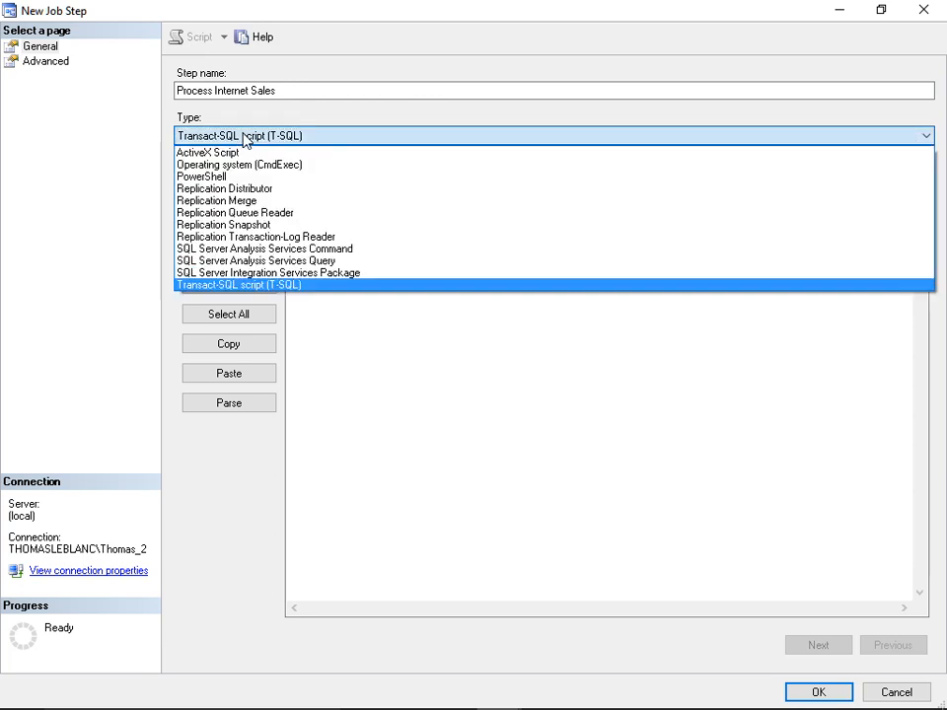
pyautogui.click(327, 249)
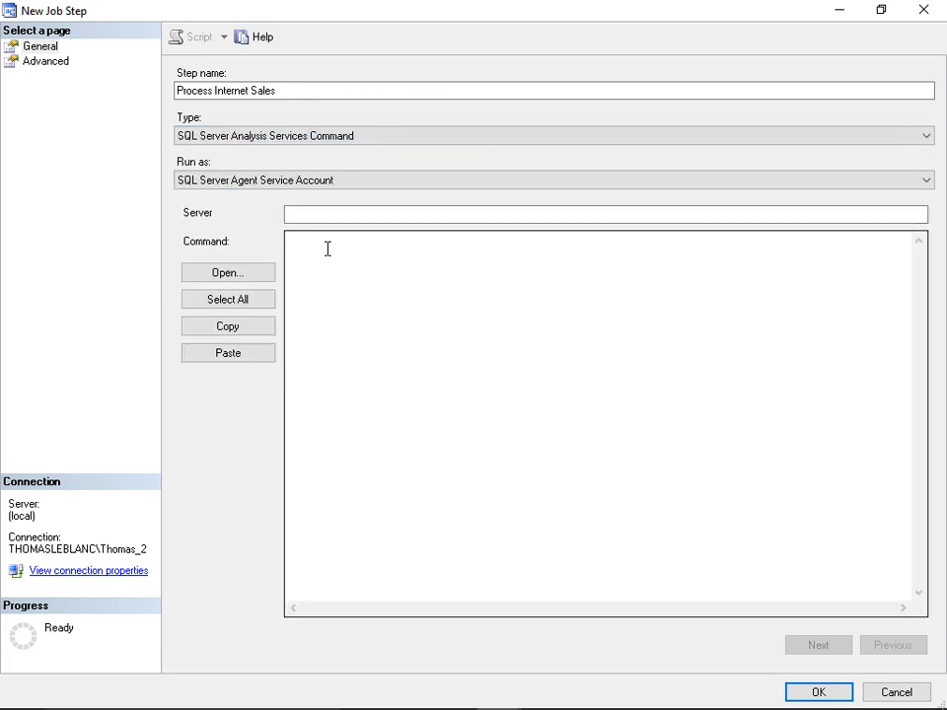
pyautogui.click(322, 215)
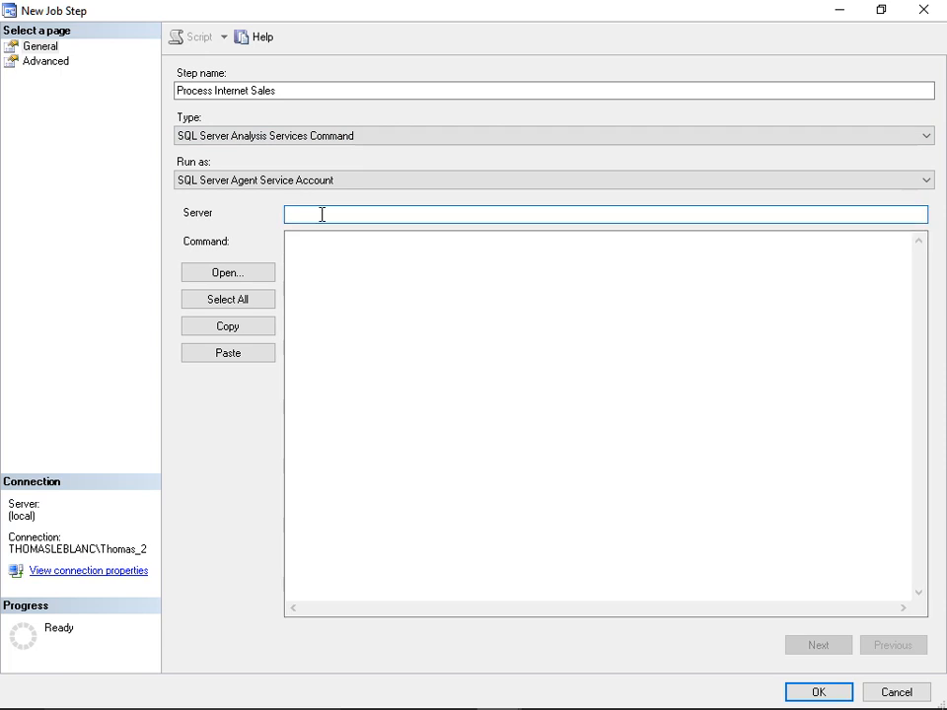
pyautogui.write('.')
pyautogui.click(320, 243)
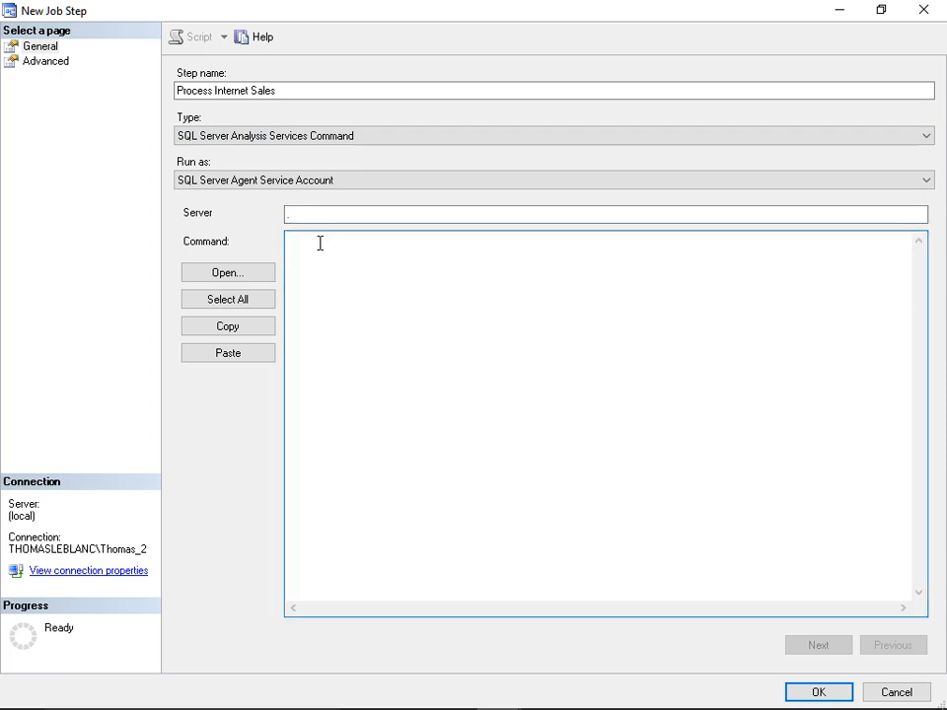
pyautogui.hotkey('ctrl', 'v')
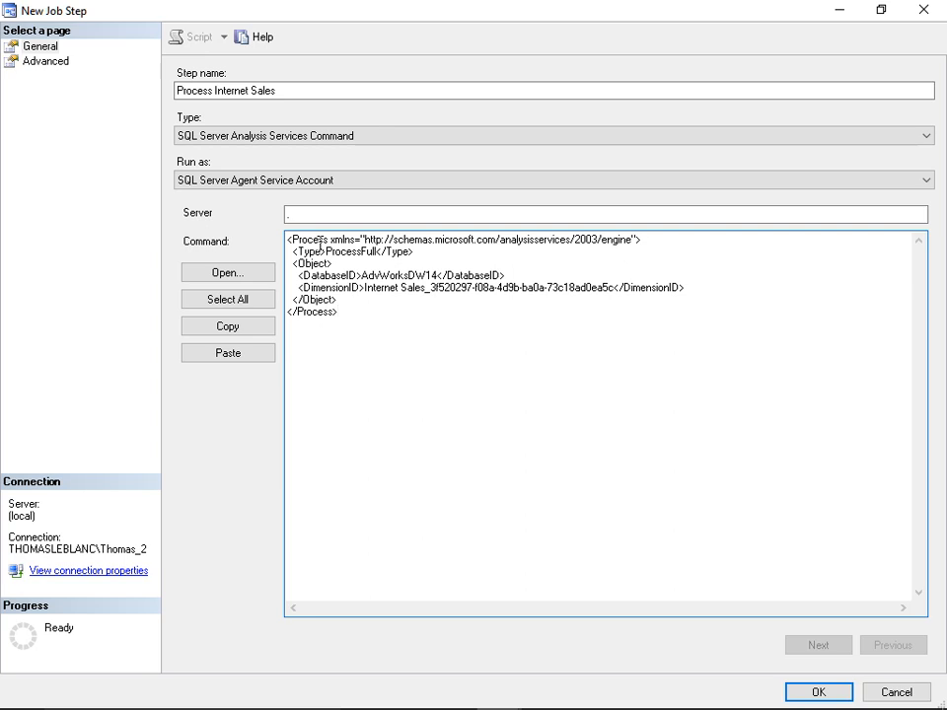
# - Set the step's retry attempts to 2 in its advanced options and cancel the new job step
pyautogui.click(61, 63)
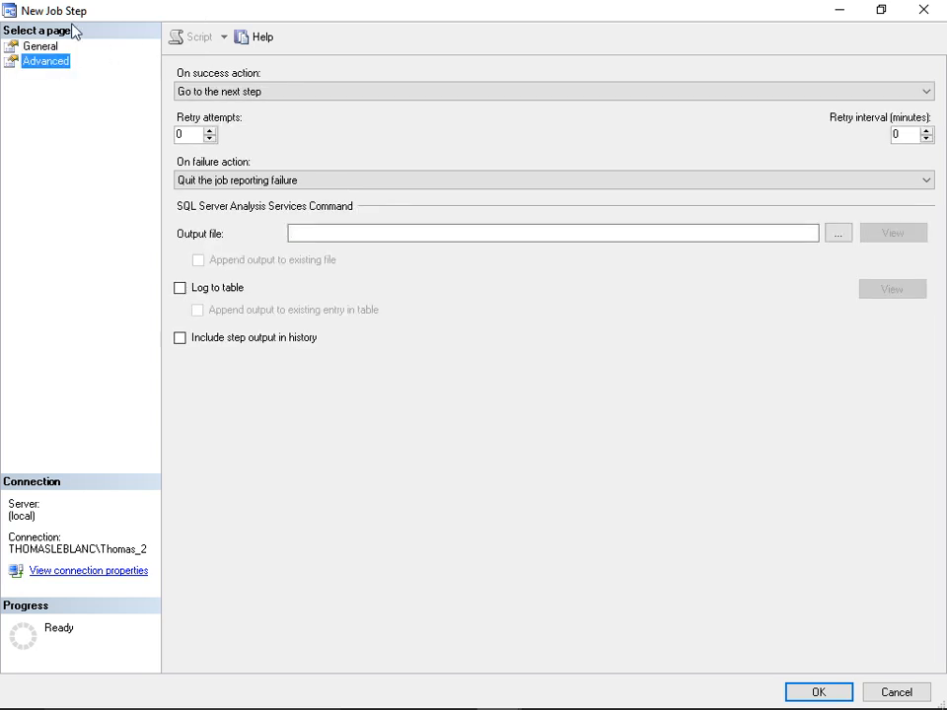
pyautogui.click(239, 92)
pyautogui.click(240, 93)
pyautogui.click(243, 181)
pyautogui.click(245, 183)
pyautogui.click(209, 130)
pyautogui.click(209, 130)
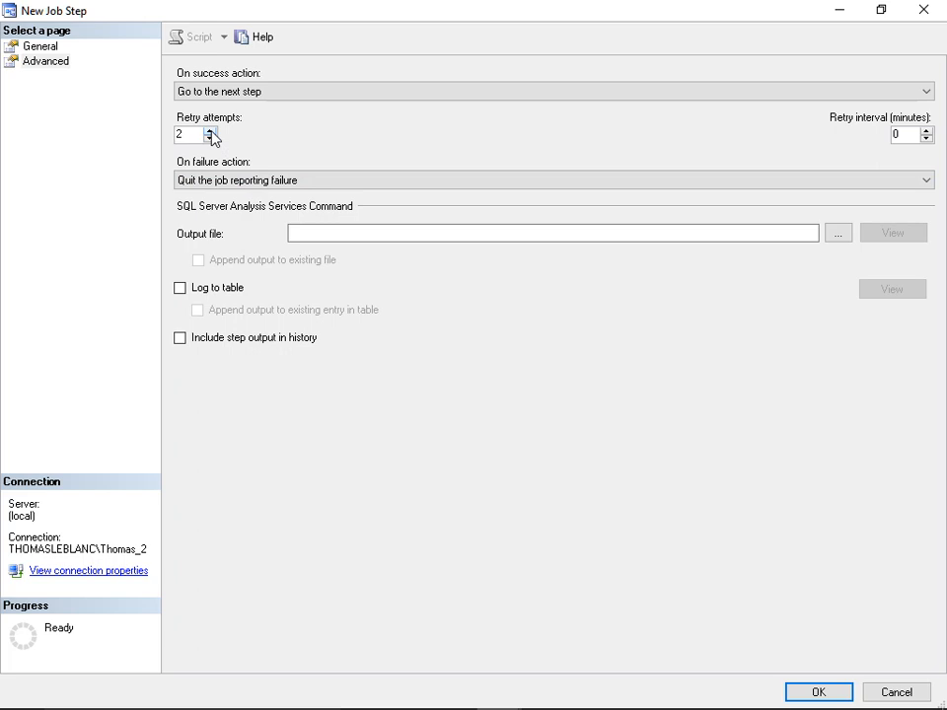
pyautogui.click(305, 234)
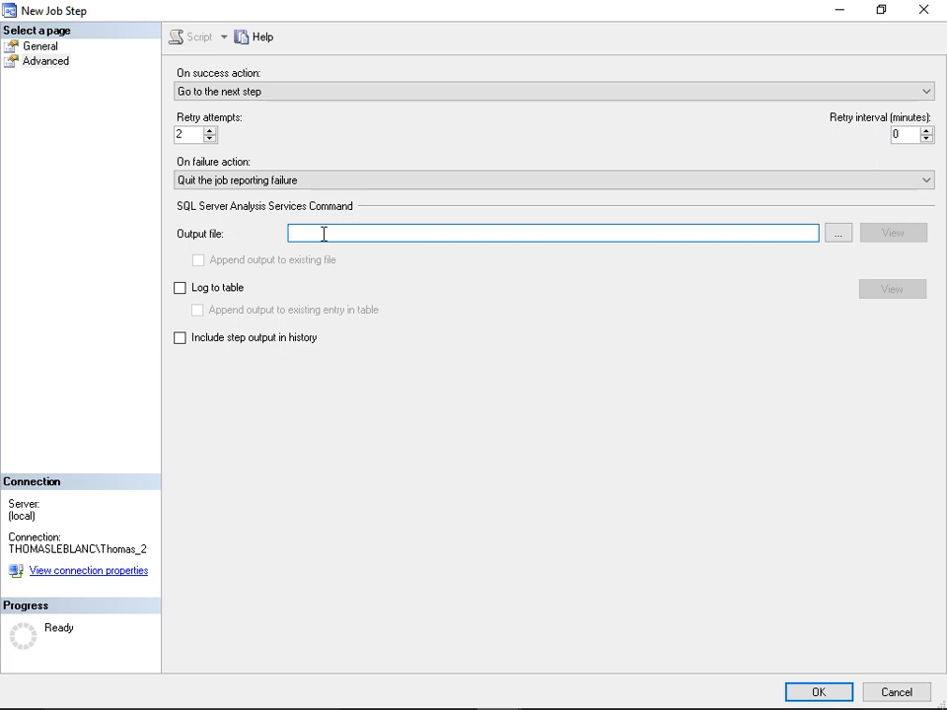
pyautogui.click(894, 691)
# - Create a new job schedule named Nightly Tabular recurring daily, once at 11:00:00 PM
pyautogui.click(56, 104)
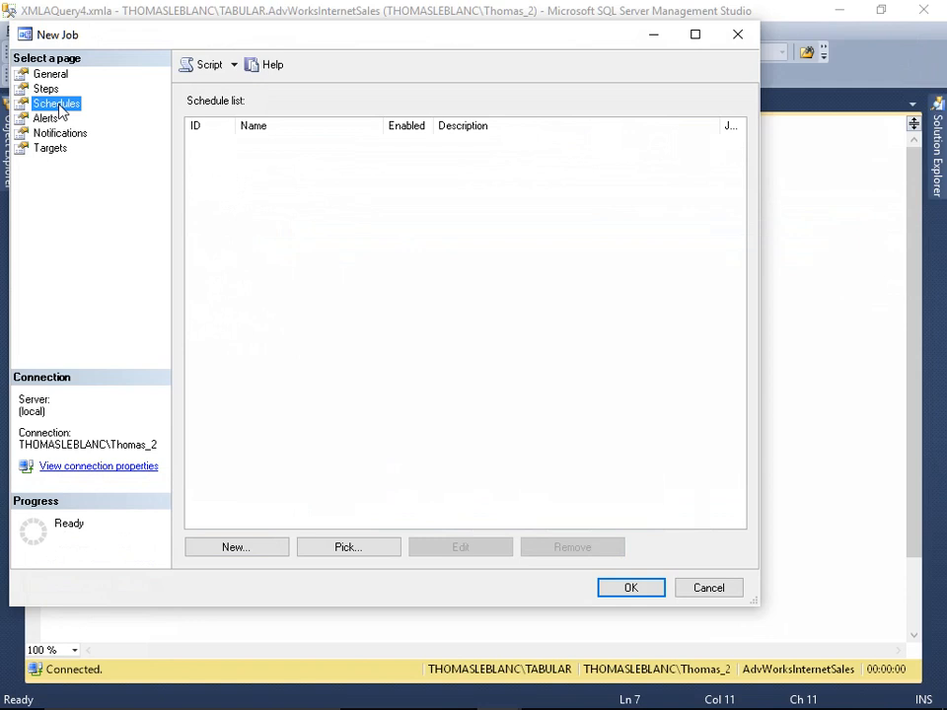
pyautogui.click(261, 548)
pyautogui.write('Nightly Tabular')
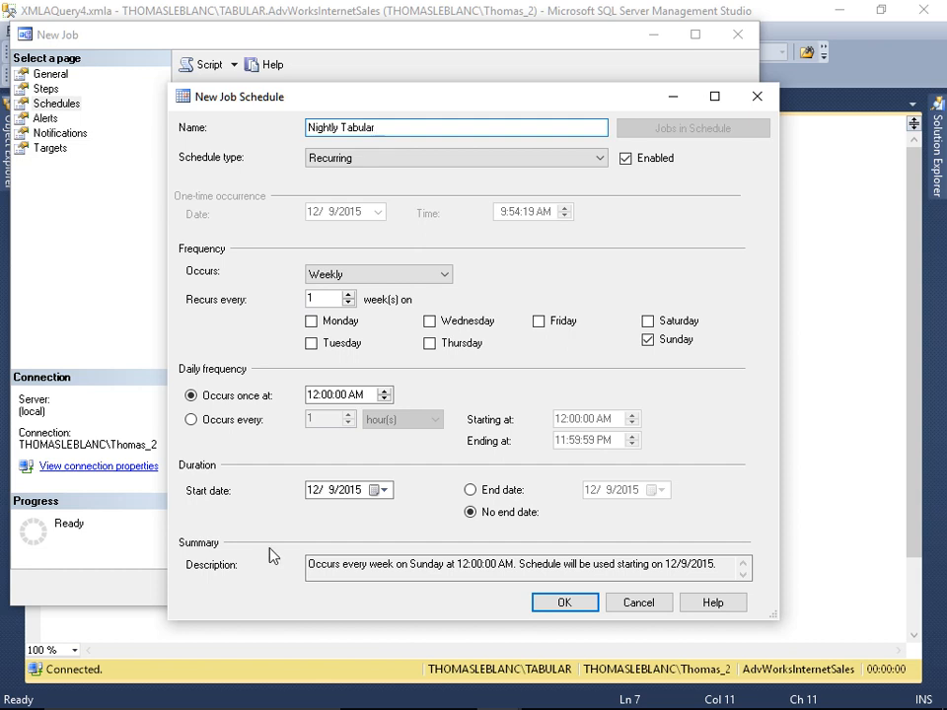
pyautogui.click(354, 273)
pyautogui.click(344, 291)
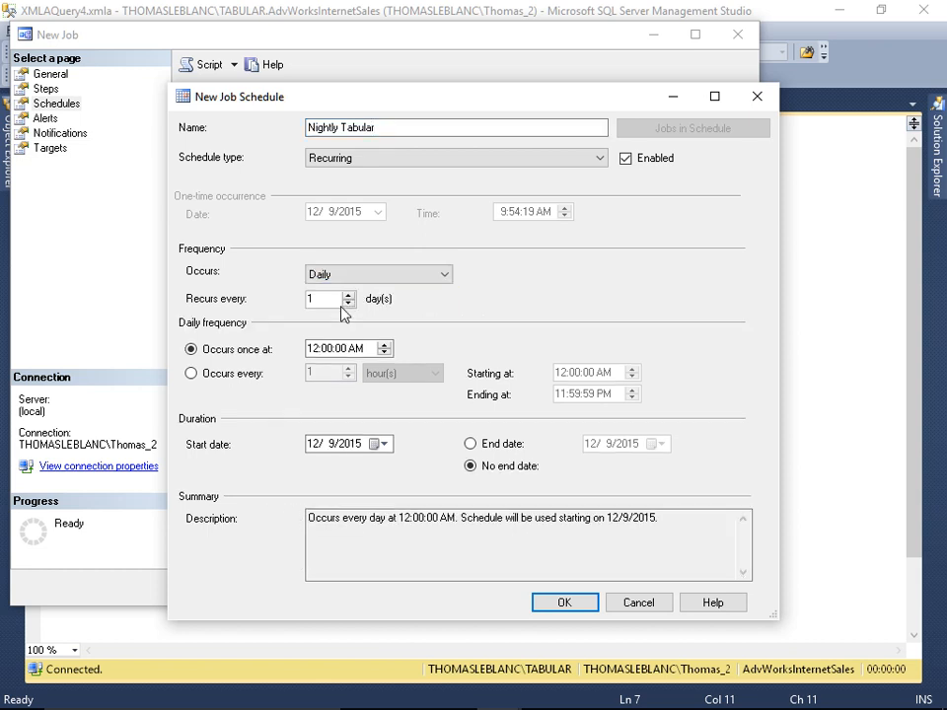
pyautogui.click(317, 350)
pyautogui.write('11')
pyautogui.click(358, 350)
# - Change the schedule to recur weekly on Monday, Tuesday, Wednesday, Thursday and Sunday, and save the schedule and the job
pyautogui.click(353, 161)
pyautogui.click(354, 162)
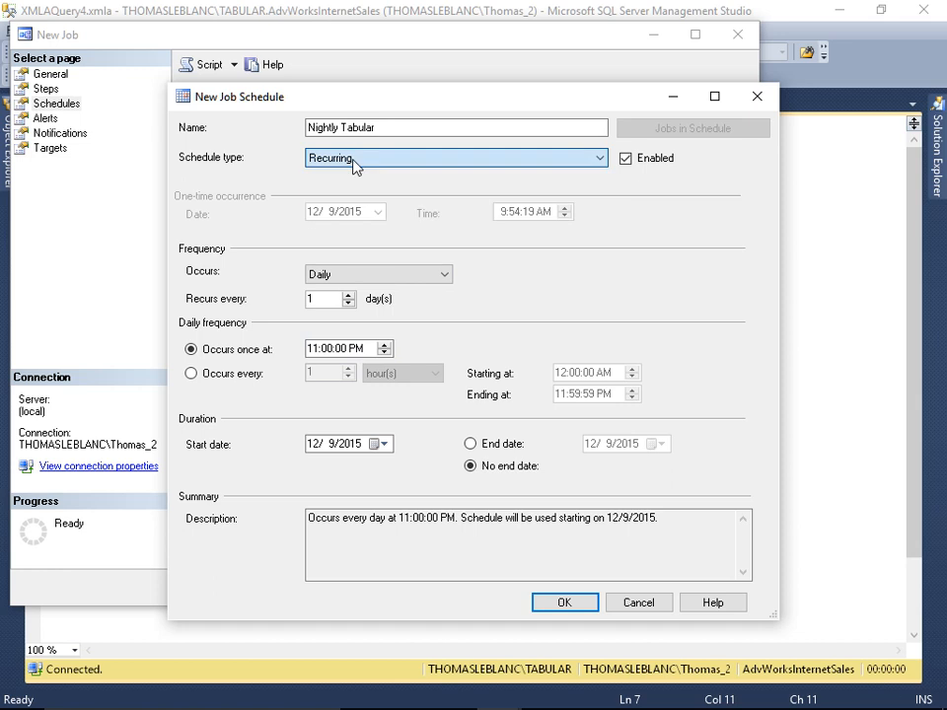
pyautogui.click(625, 159)
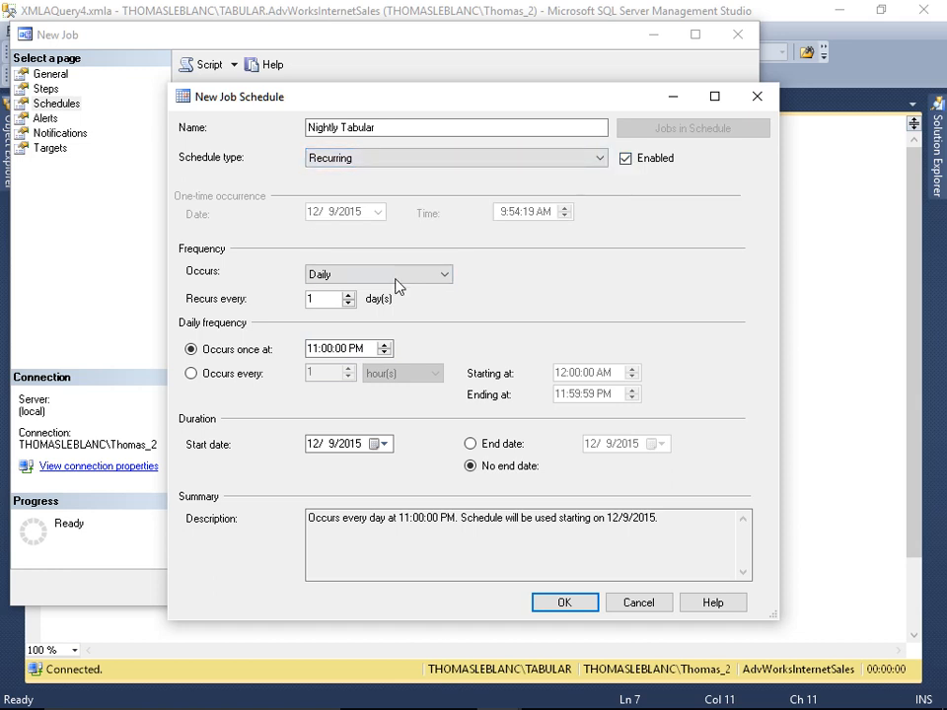
pyautogui.click(353, 276)
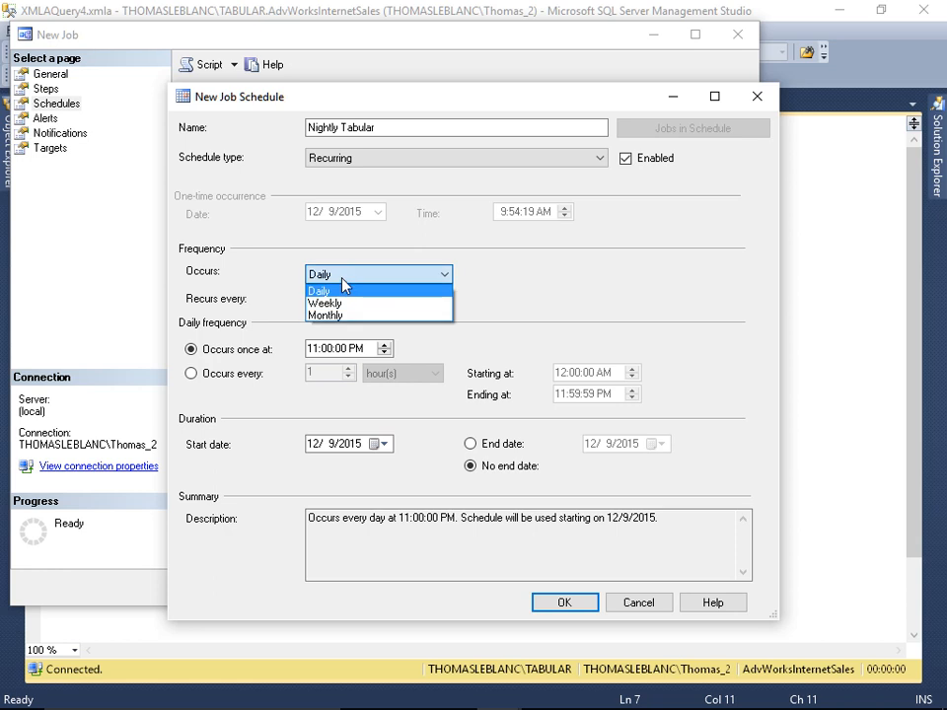
pyautogui.click(331, 303)
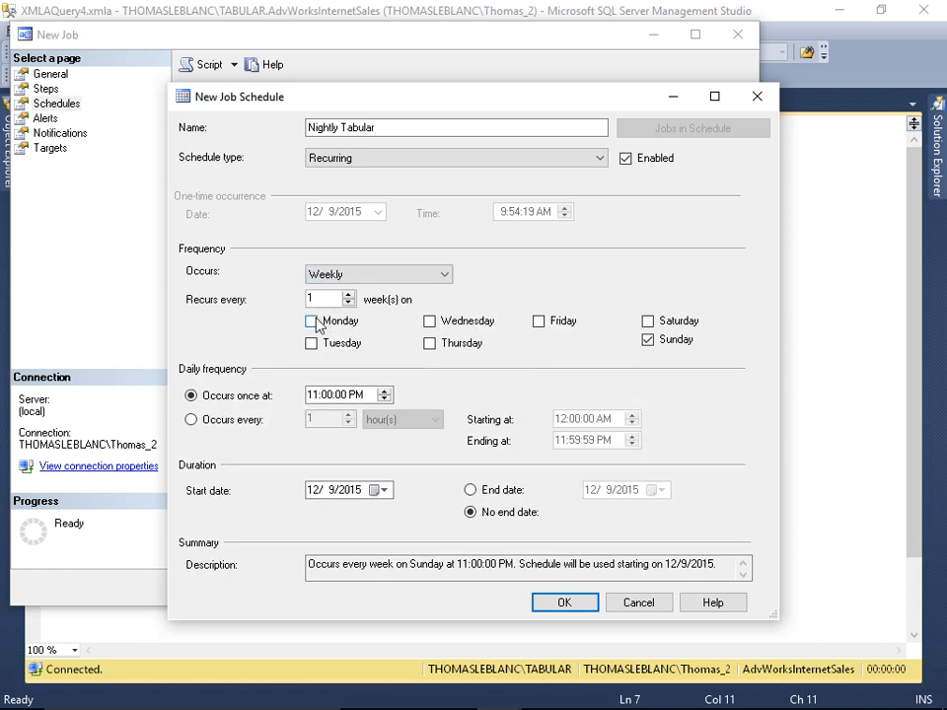
pyautogui.click(312, 322)
pyautogui.click(312, 343)
pyautogui.click(430, 321)
pyautogui.click(431, 344)
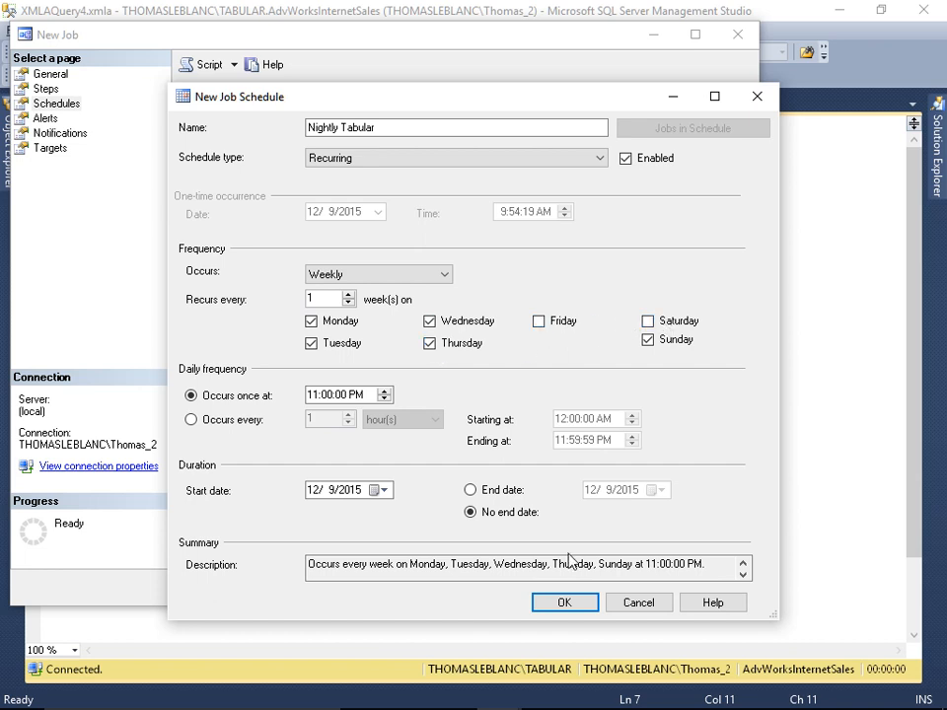
pyautogui.click(563, 603)
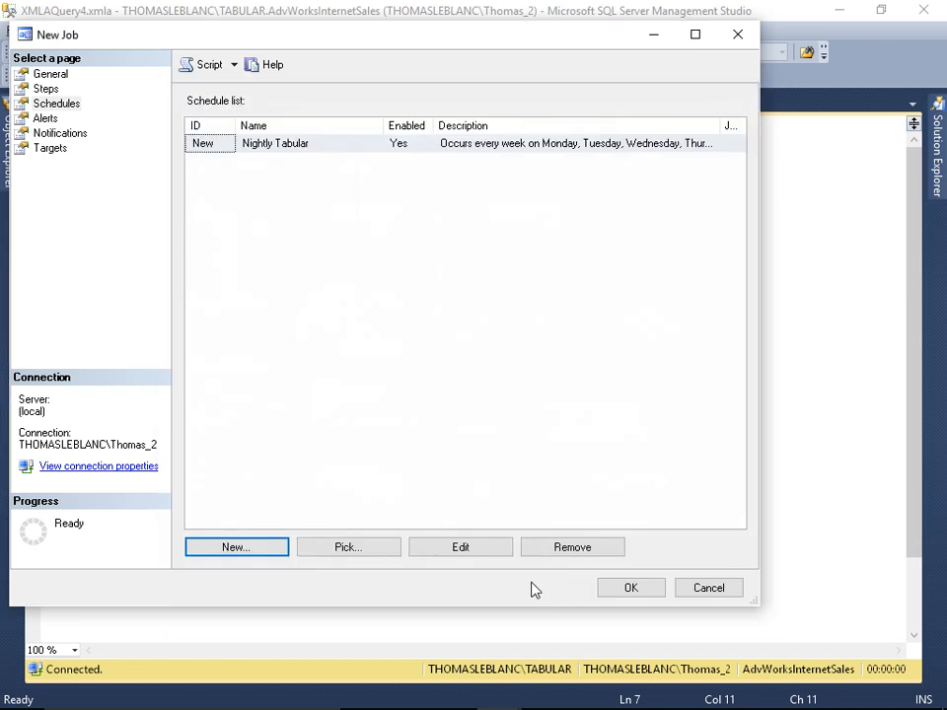
pyautogui.click(625, 591)
# - Open the Job Activity Monitor and inspect the Process Tabular job's properties and its next scheduled run
pyautogui.click(6, 158)
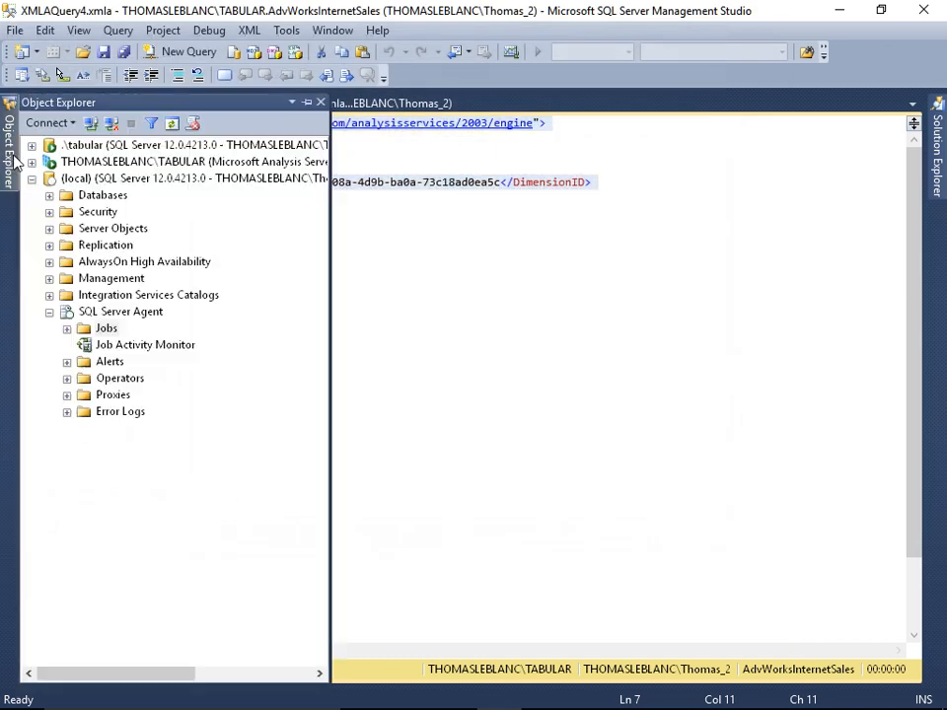
pyautogui.click(116, 345)
pyautogui.doubleClick(115, 346)
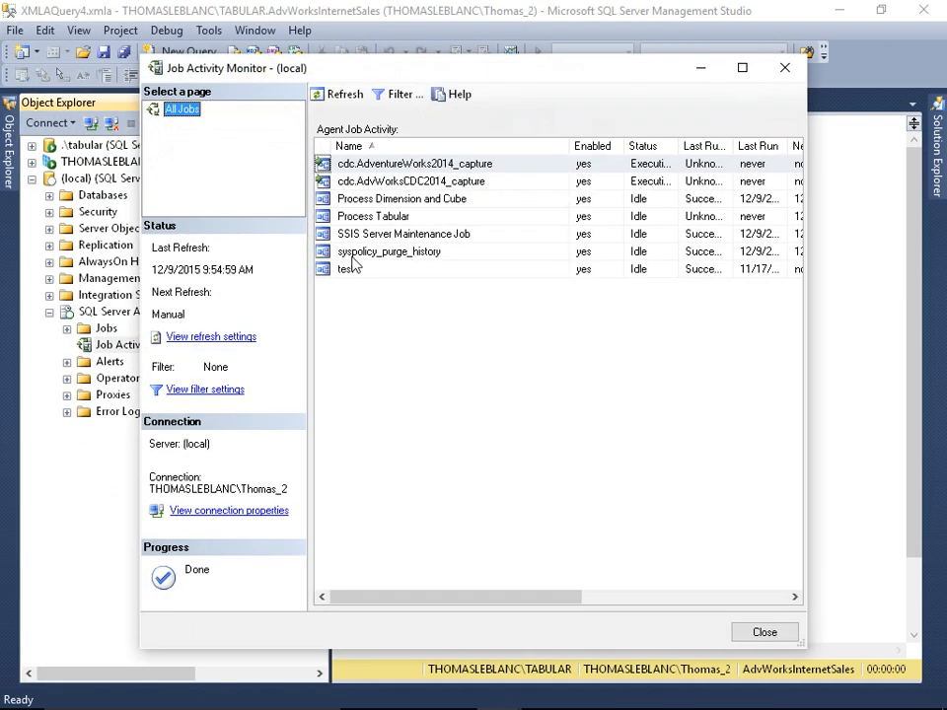
pyautogui.doubleClick(380, 216)
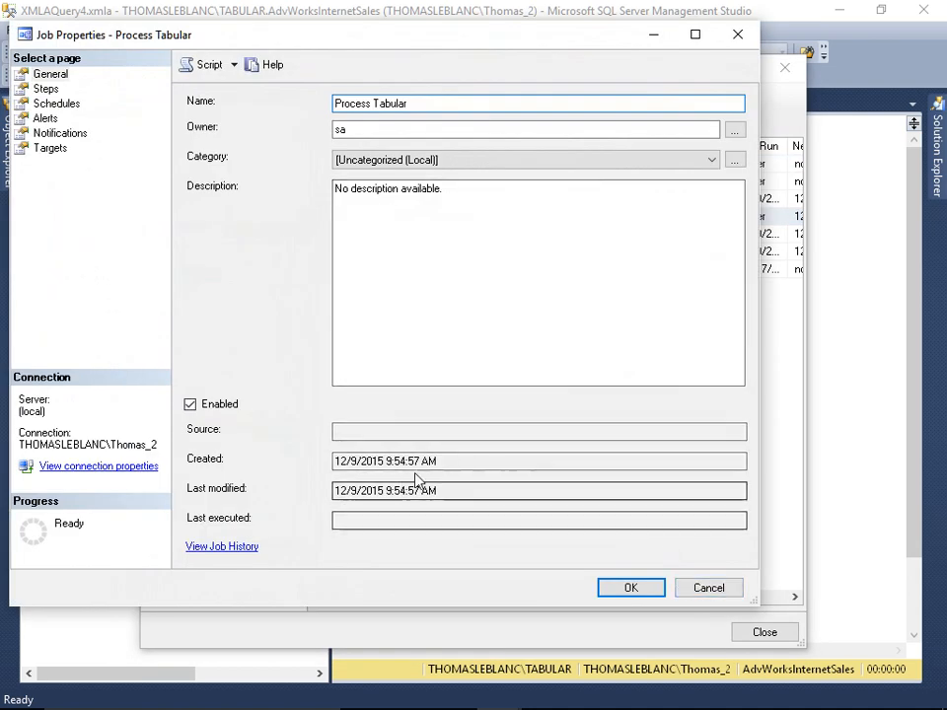
pyautogui.click(704, 591)
pyautogui.moveTo(807, 164); pyautogui.dragTo(936, 165)
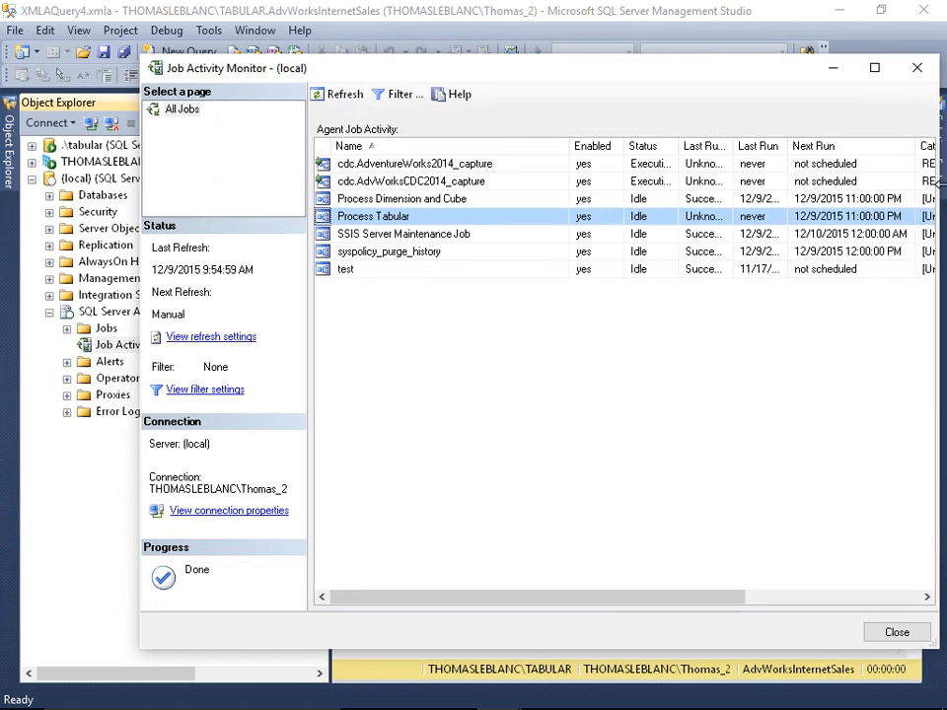
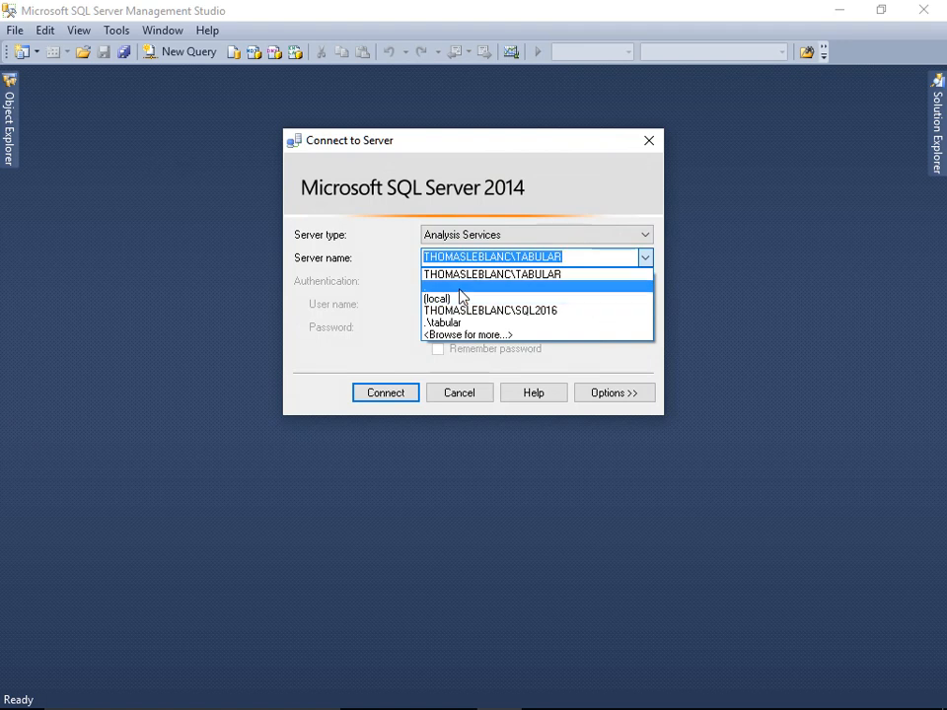
# - Connect to the Analysis Services server and open the Back Up dialog for the AdventureWorksDW2014 database
pyautogui.click(398, 396)
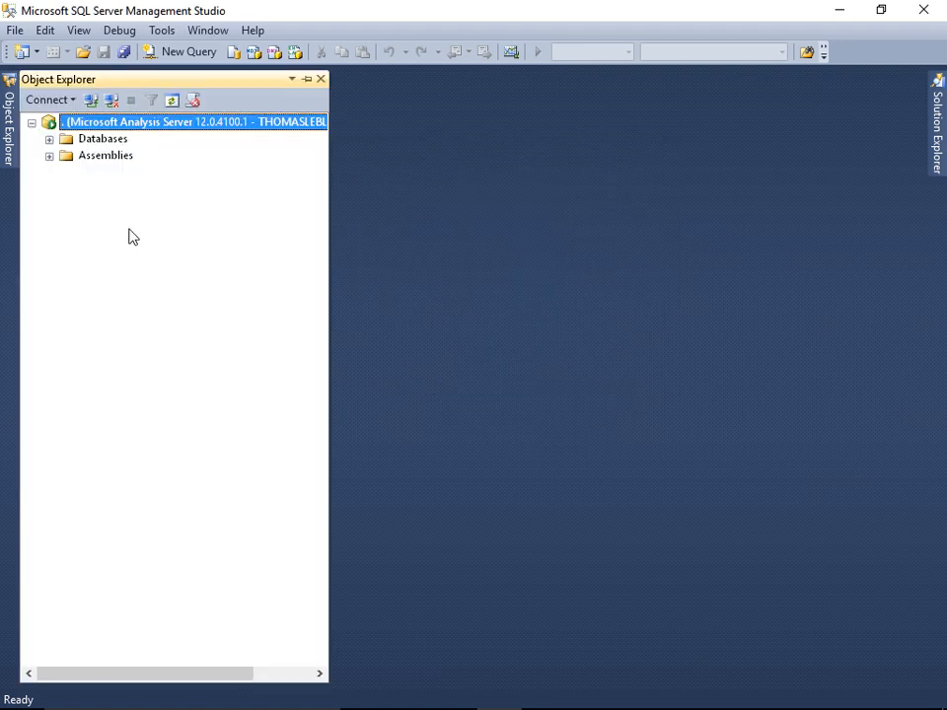
pyautogui.click(50, 139)
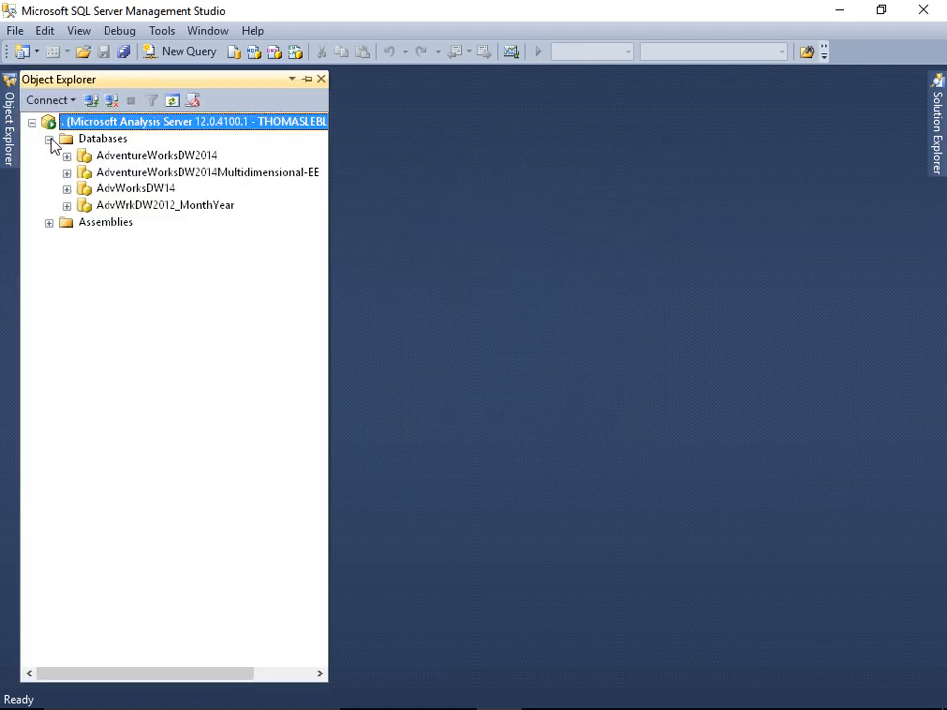
pyautogui.rightClick(119, 161)
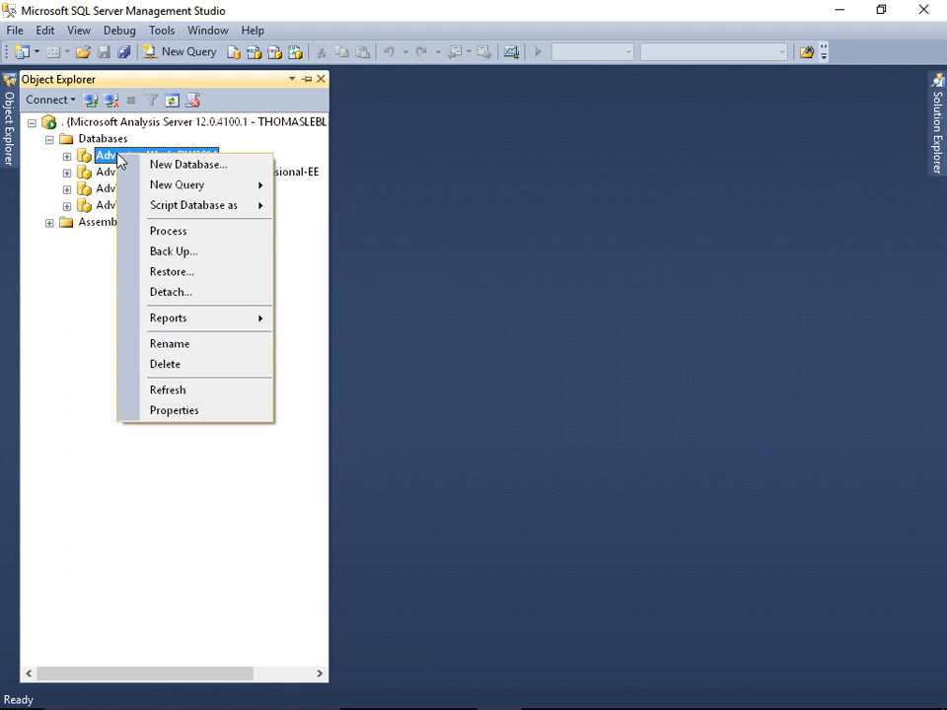
pyautogui.click(190, 255)
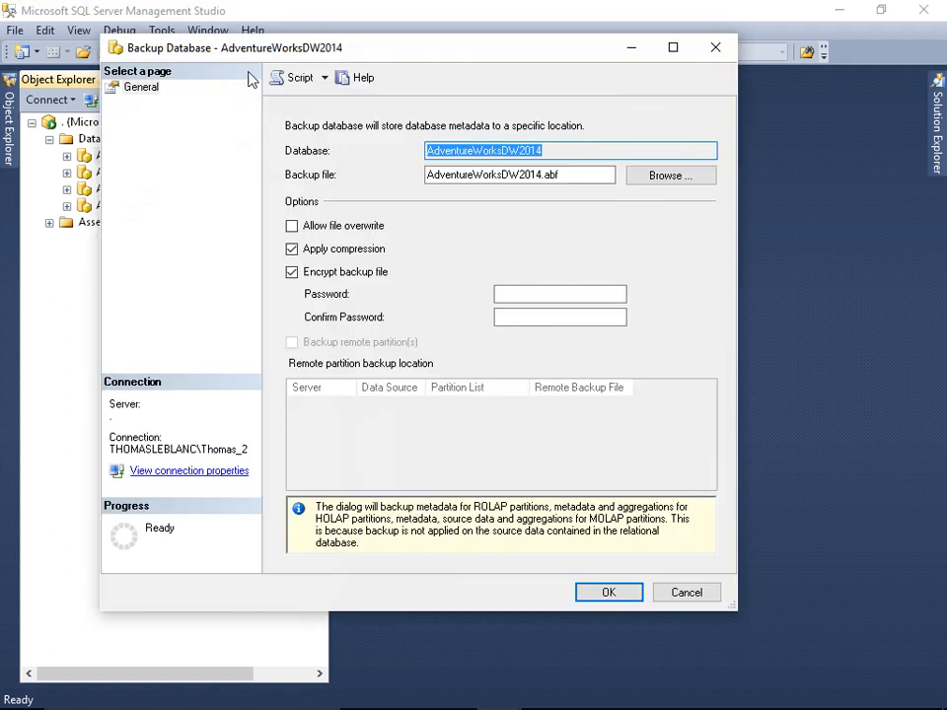
# - Browse to set the backup file to AdventureWorksDW2014.abf in the OLAP Data folder
pyautogui.moveTo(255, 49); pyautogui.dragTo(219, 27)
pyautogui.click(523, 129)
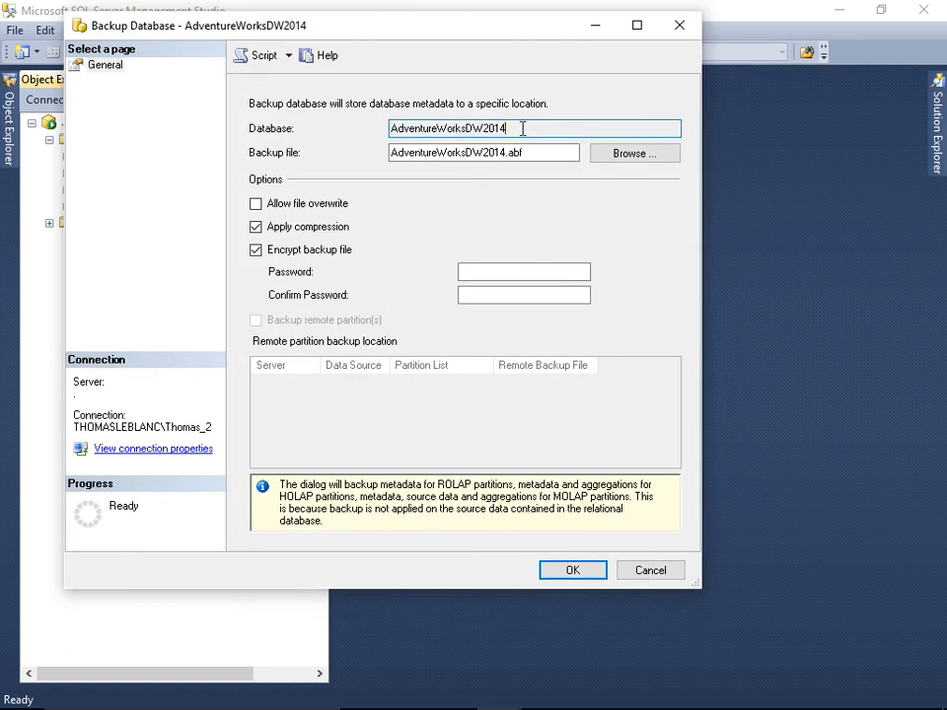
pyautogui.click(528, 151)
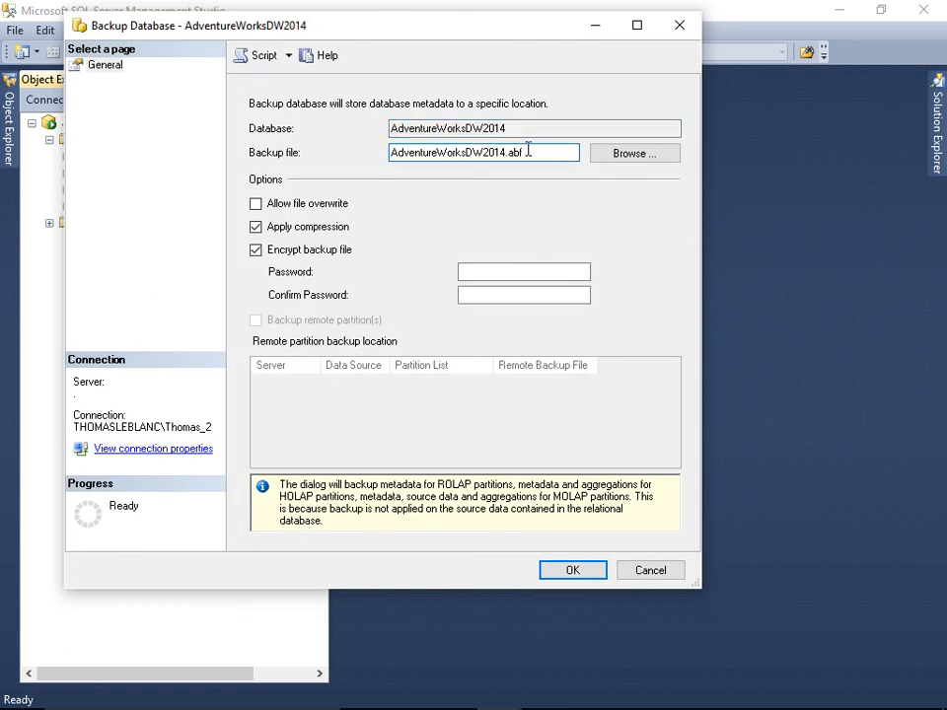
pyautogui.click(615, 155)
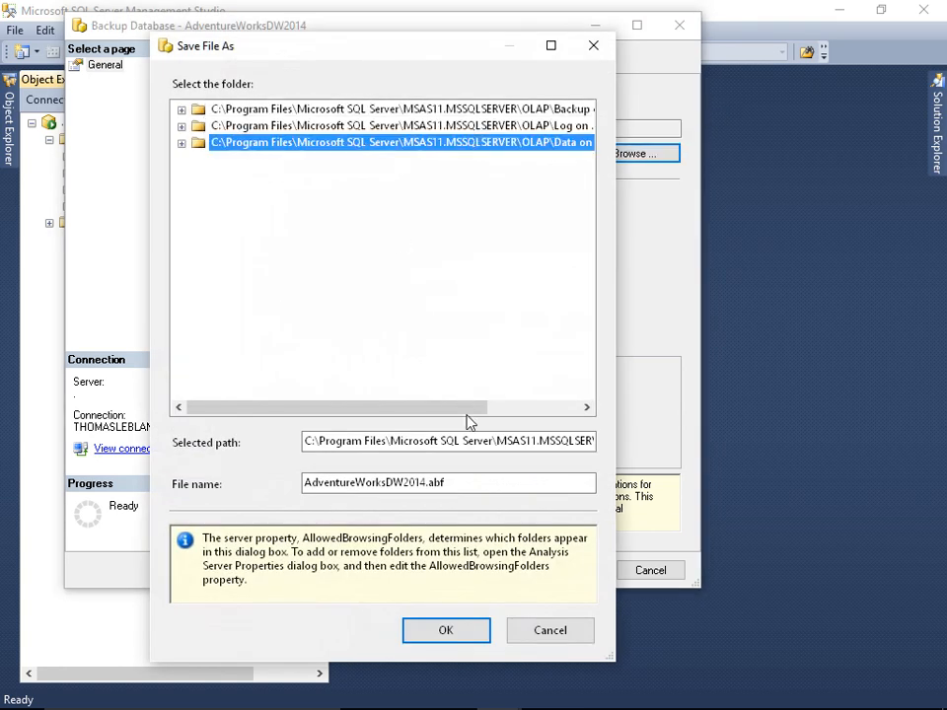
pyautogui.click(456, 482)
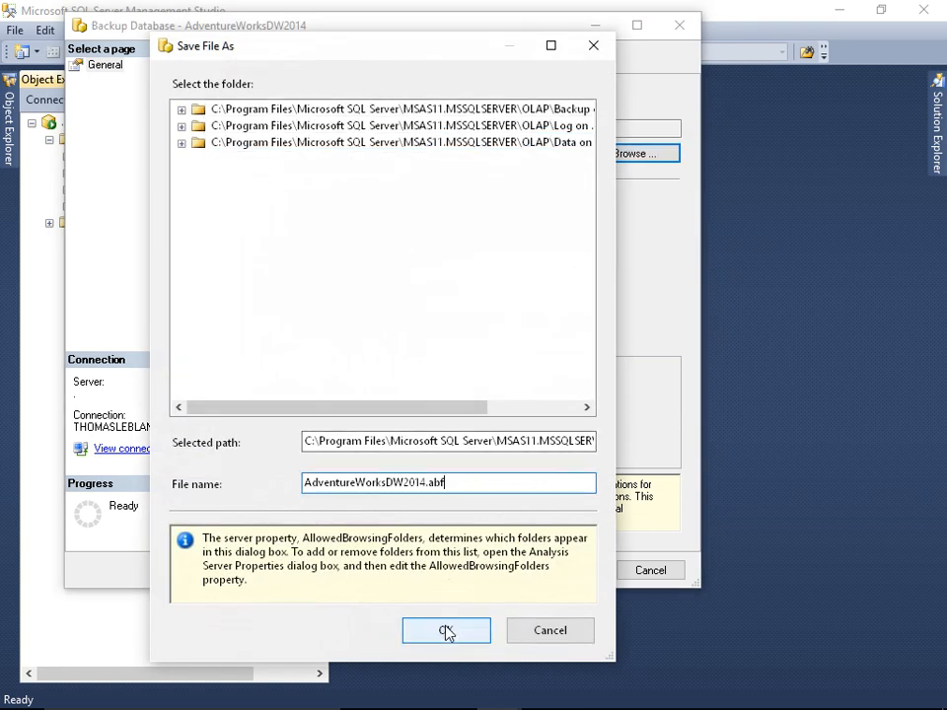
pyautogui.hotkey('shift', 'Left')
pyautogui.hotkey('shift', 'Left')
pyautogui.click(446, 632)
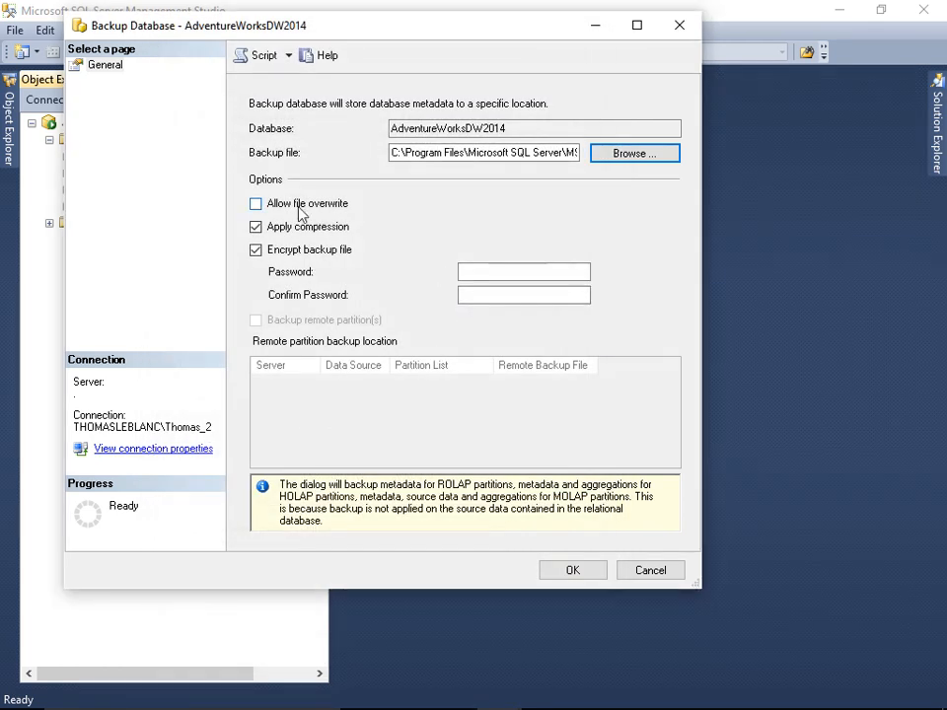
# - Allow file overwrite, turn off backup encryption, and script the backup command to a query window, closing the dialog
pyautogui.click(302, 208)
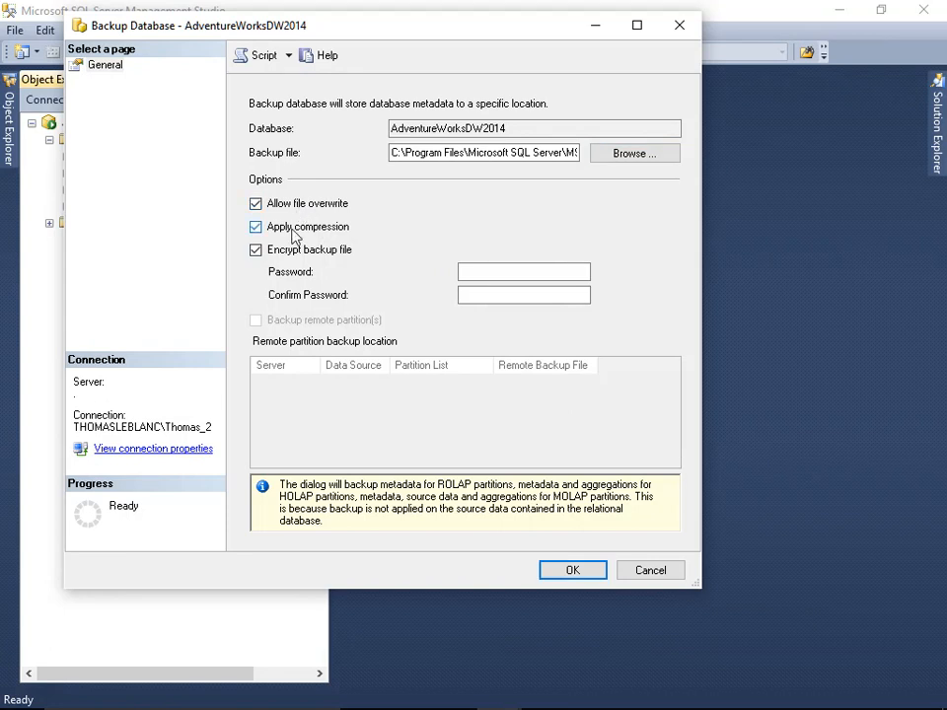
pyautogui.click(293, 255)
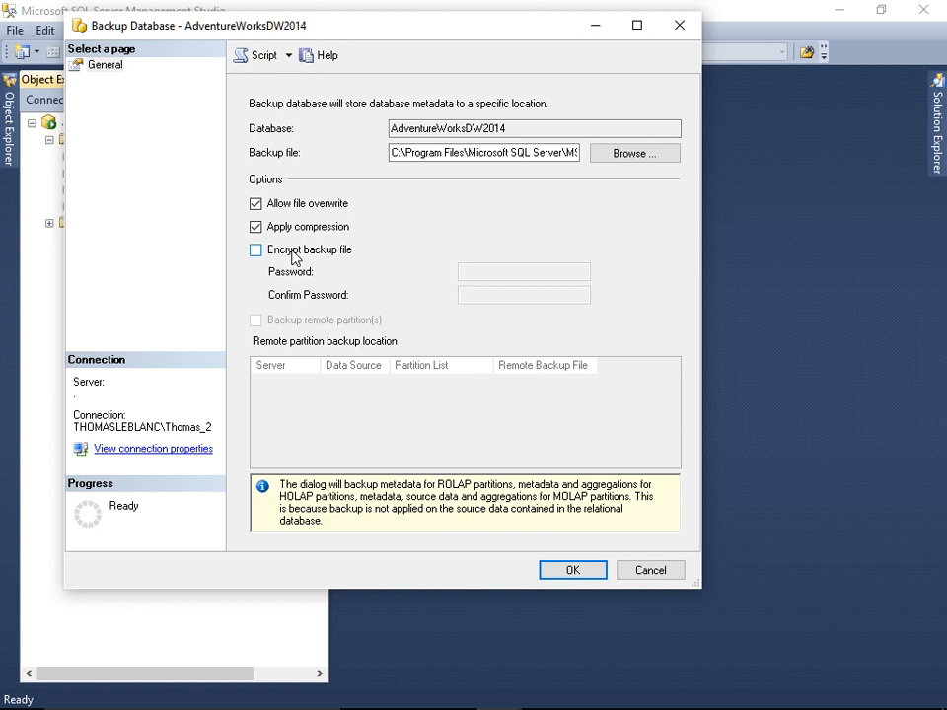
pyautogui.click(264, 61)
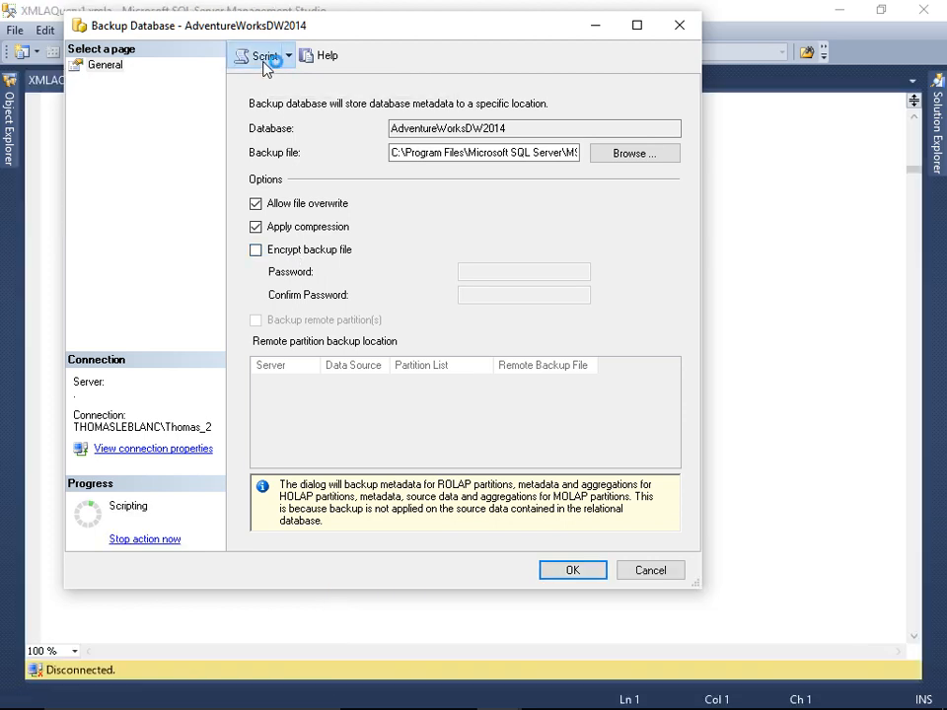
pyautogui.click(650, 570)
pyautogui.click(288, 273)
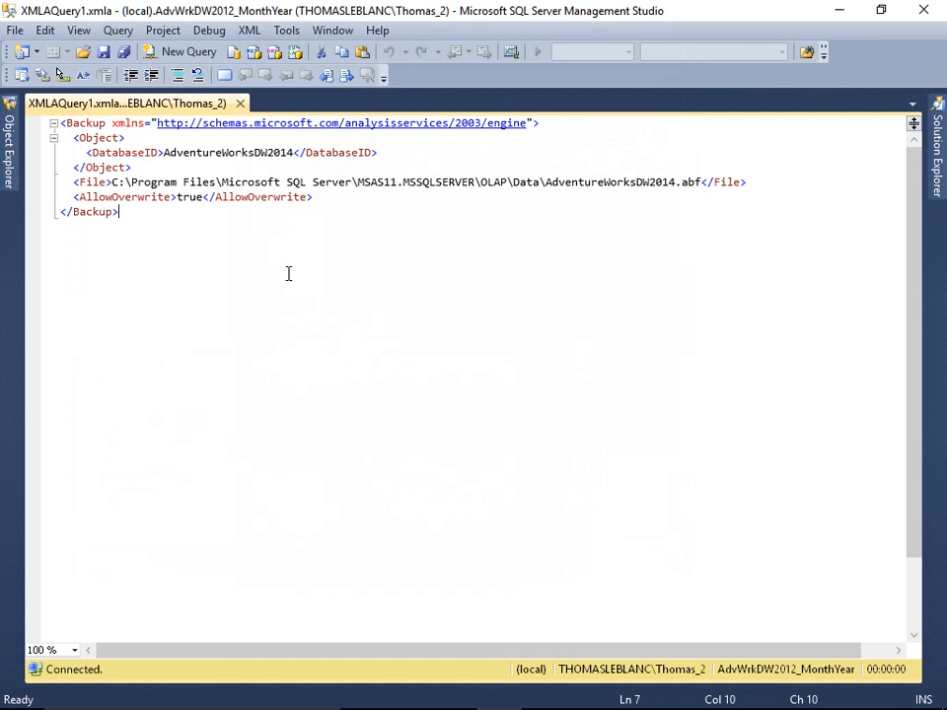
# - Select the whole generated backup script in the query editor
pyautogui.press('Return')
pyautogui.hotkey('shift', 'Up')
pyautogui.hotkey('shift', 'Up')
pyautogui.hotkey('shift', 'Up')
pyautogui.hotkey('shift', 'Up')
pyautogui.hotkey('shift', 'Up')
pyautogui.hotkey('shift', 'Up')
pyautogui.hotkey('shift', 'Up')
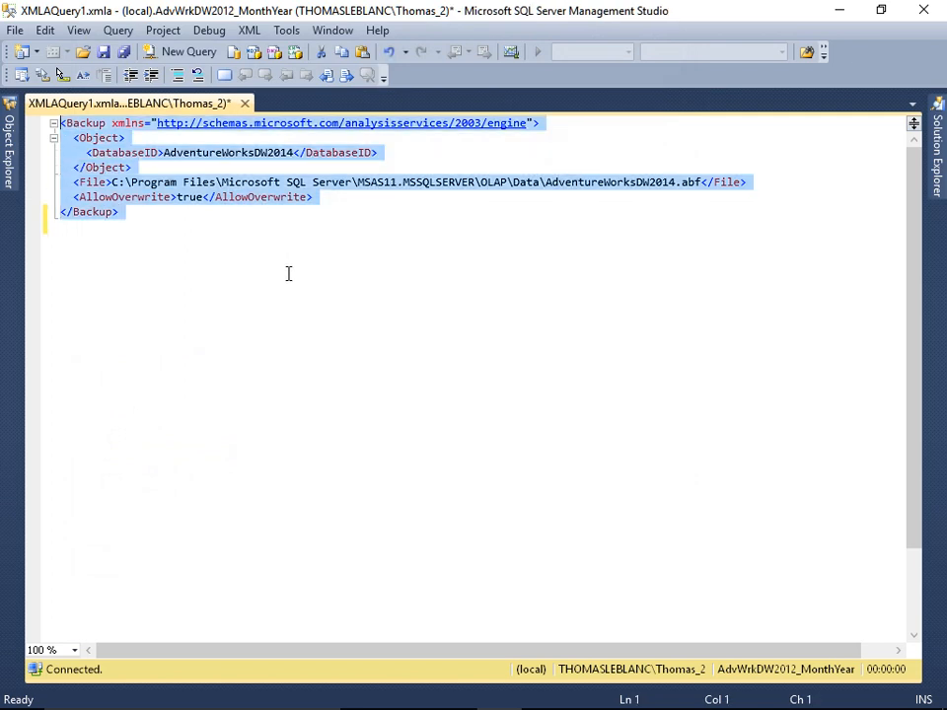
# - Connect Object Explorer to the local Database Engine server
pyautogui.click(8, 138)
pyautogui.click(46, 122)
pyautogui.click(65, 144)
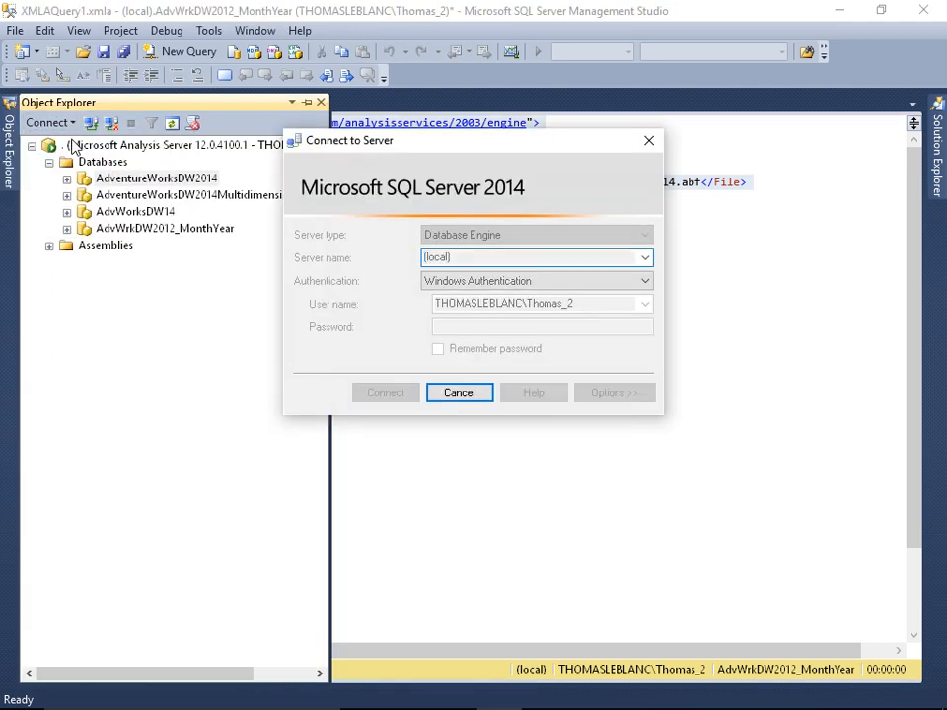
pyautogui.press('Return')
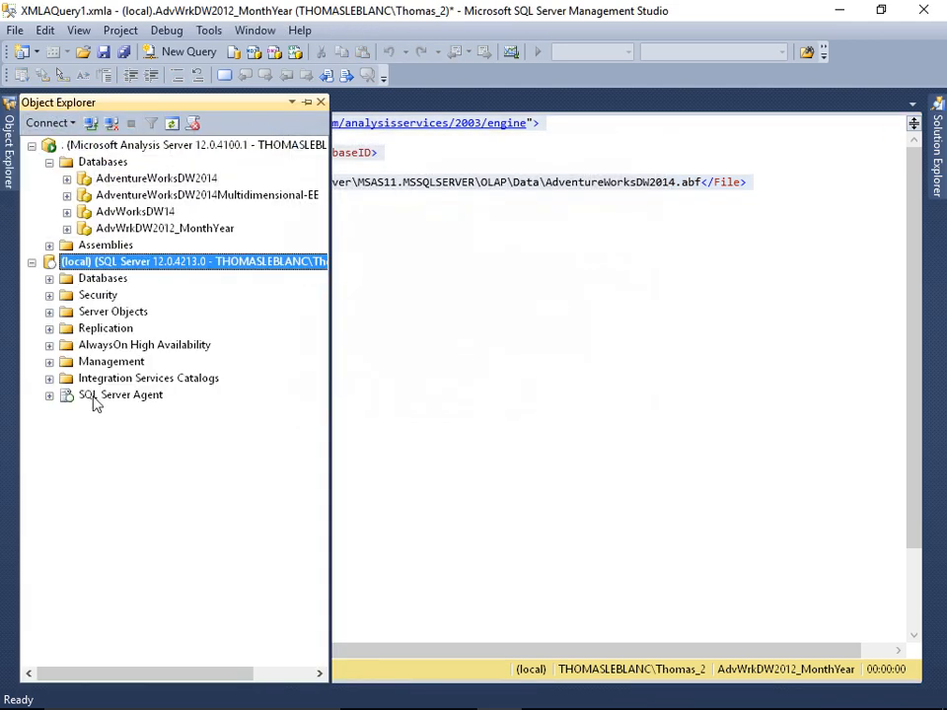
# - Create a new SQL Server Agent job named Backup Cube with owner sa
pyautogui.doubleClick(96, 396)
pyautogui.rightClick(103, 414)
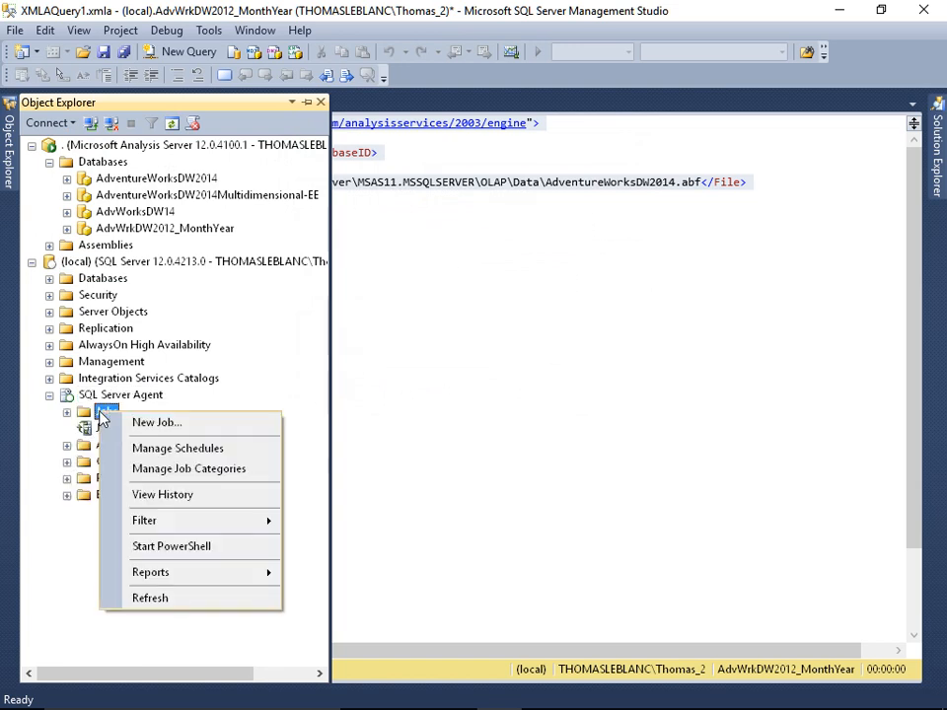
pyautogui.click(144, 423)
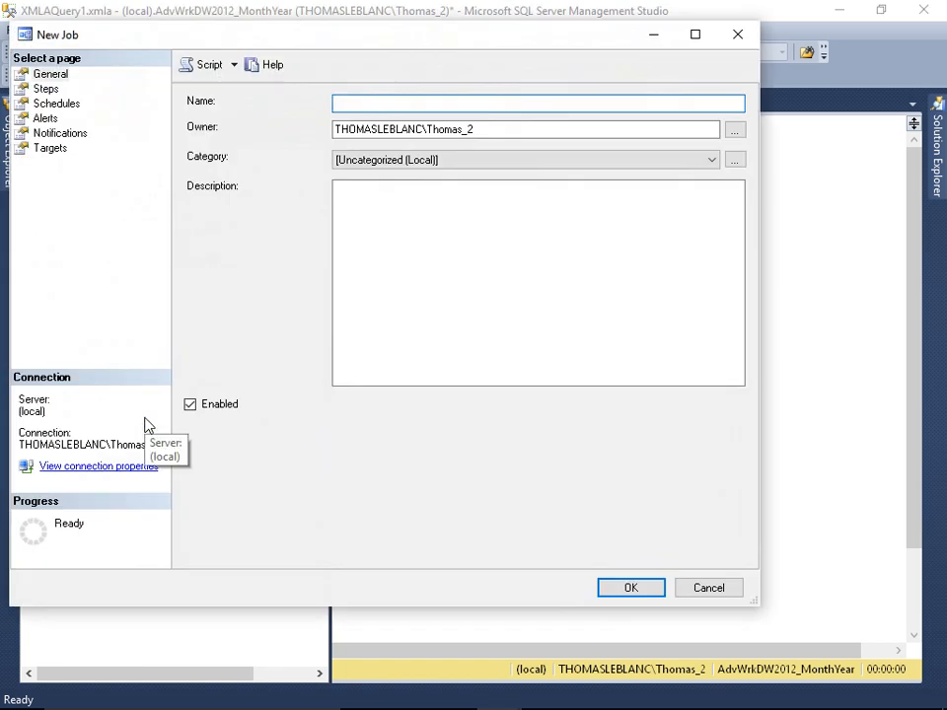
pyautogui.write('Backup Cube')
pyautogui.press('Tab')
pyautogui.write('sa')
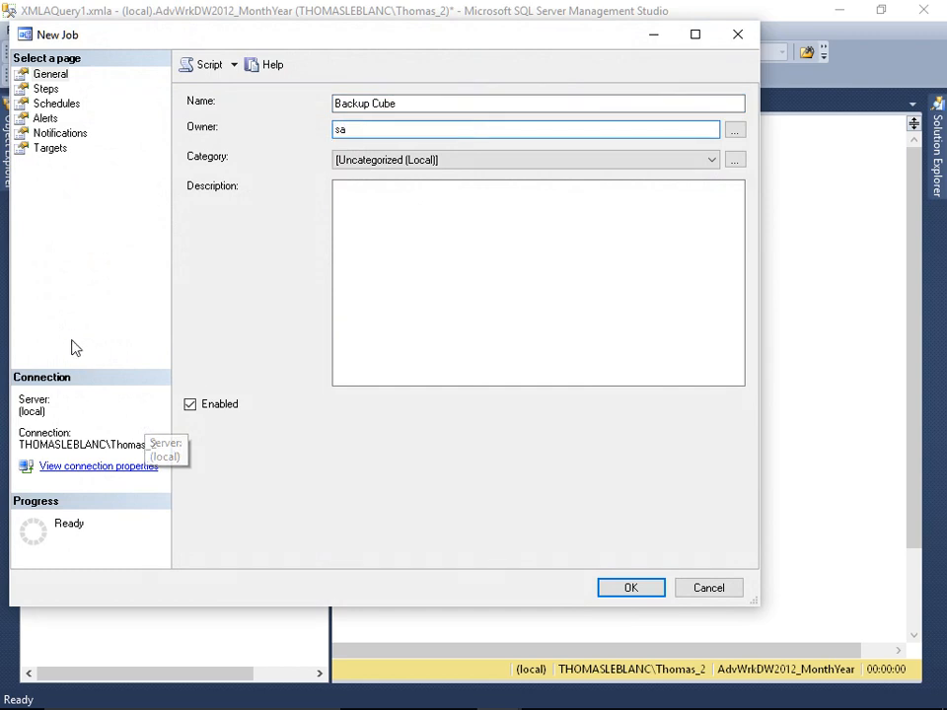
# - Add a job step named BackupCube of type SQL Server Analysis Services Command on server "." with the pasted backup script
pyautogui.click(45, 89)
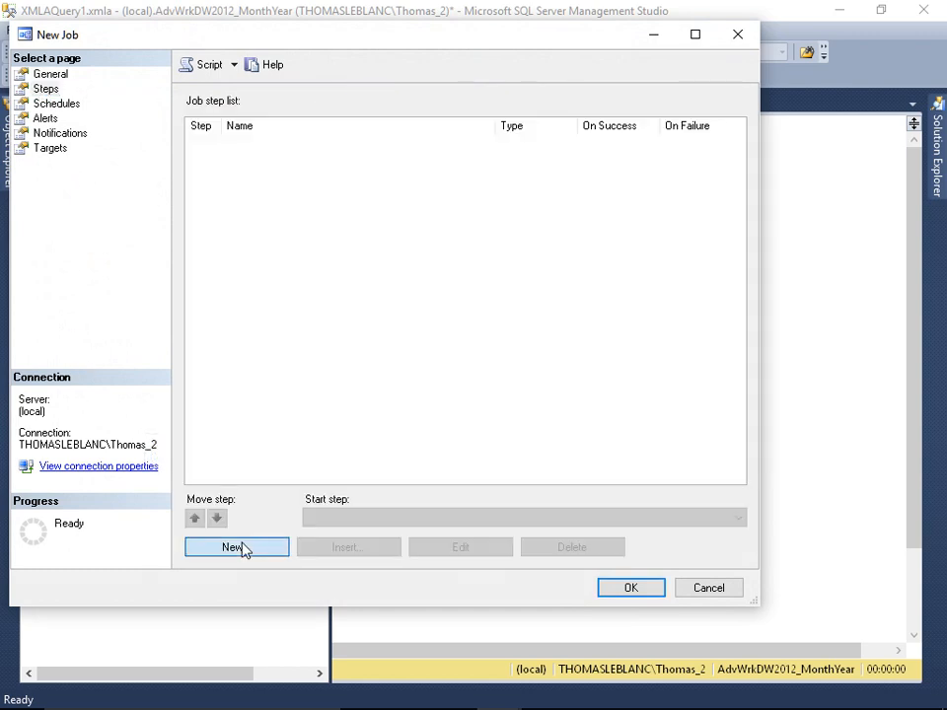
pyautogui.click(237, 548)
pyautogui.write('BackupCube')
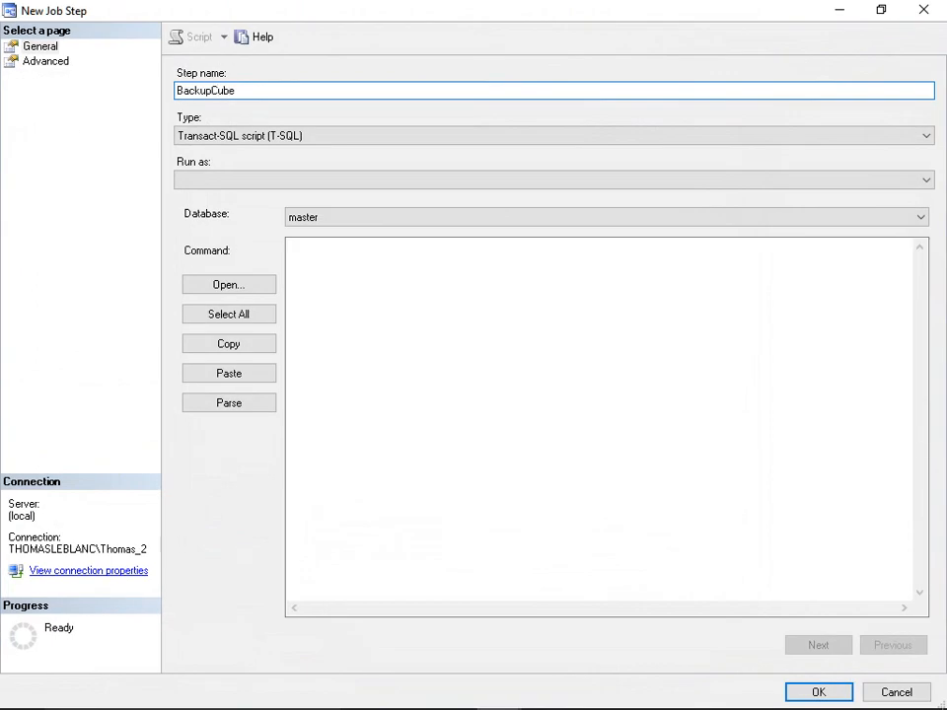
pyautogui.click(296, 141)
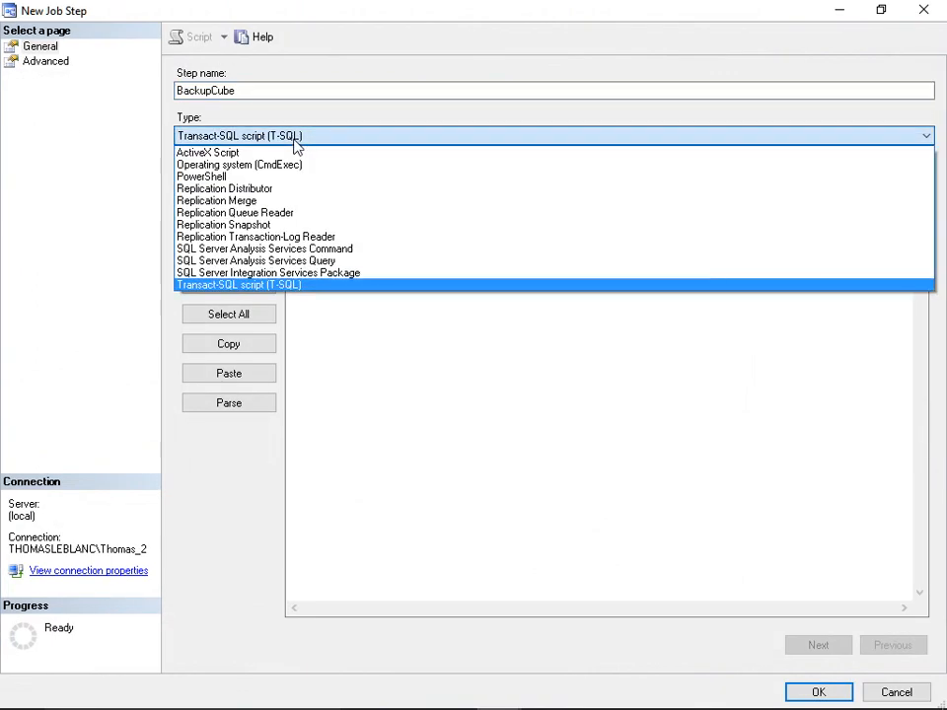
pyautogui.click(279, 249)
pyautogui.click(306, 215)
pyautogui.write('.')
pyautogui.click(306, 242)
pyautogui.hotkey('ctrl', 'v')
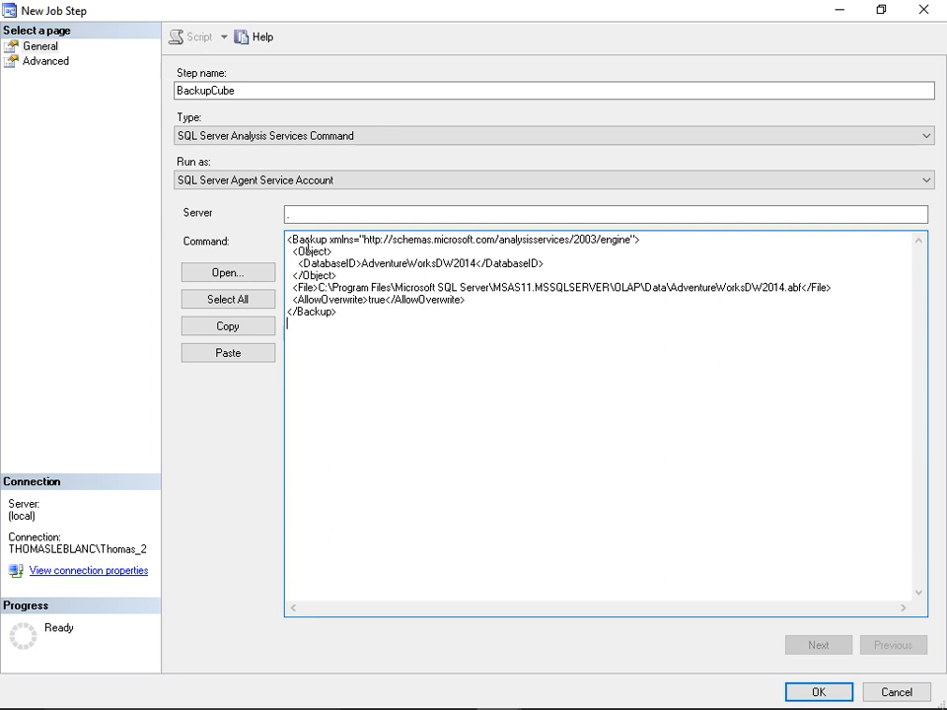
# - Set the step's output file to C:\Backup.log with append to existing file, and save the step
pyautogui.click(50, 62)
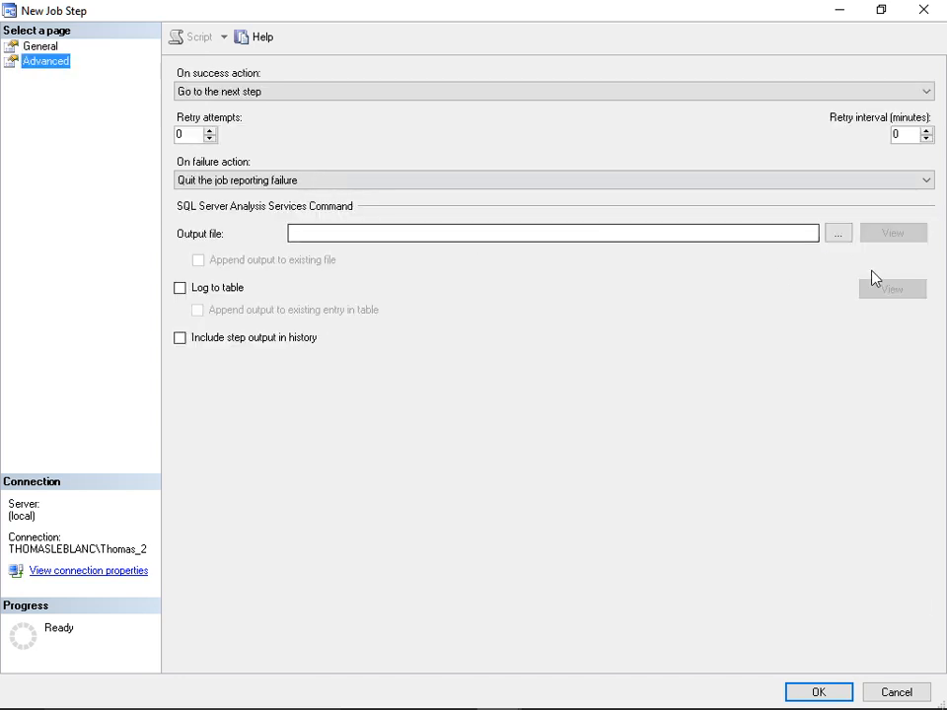
pyautogui.click(838, 233)
pyautogui.click(440, 574)
pyautogui.write('Backup.log')
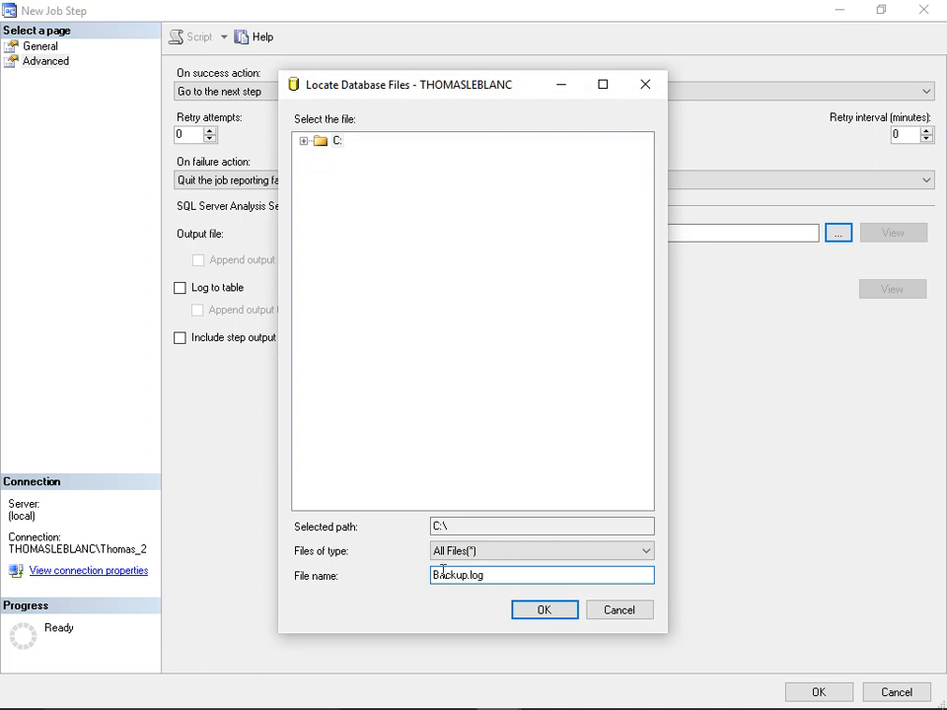
pyautogui.click(517, 613)
pyautogui.click(232, 264)
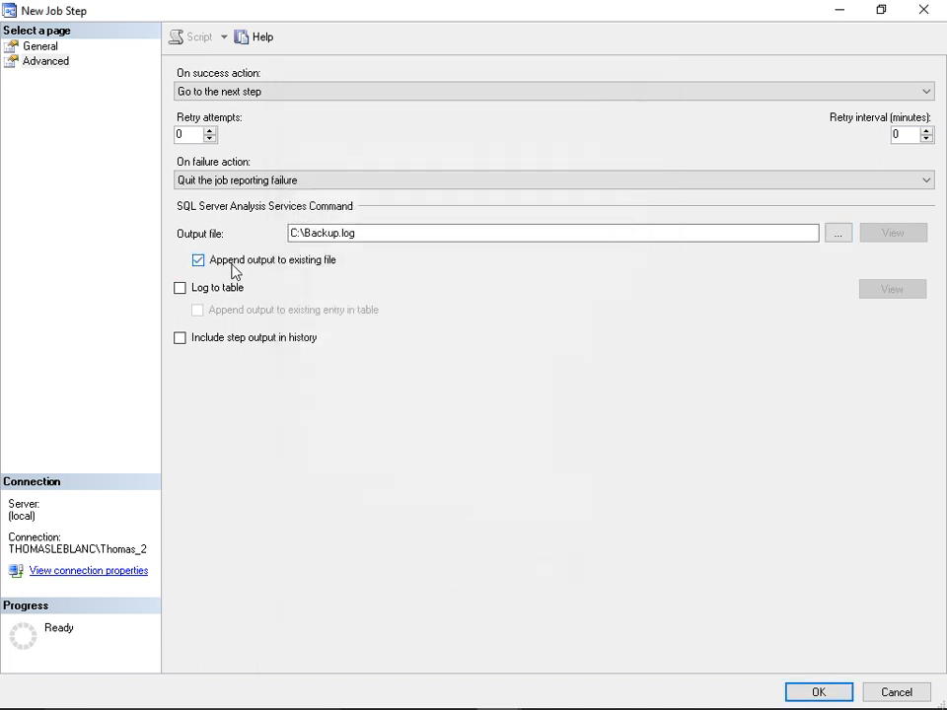
pyautogui.click(818, 691)
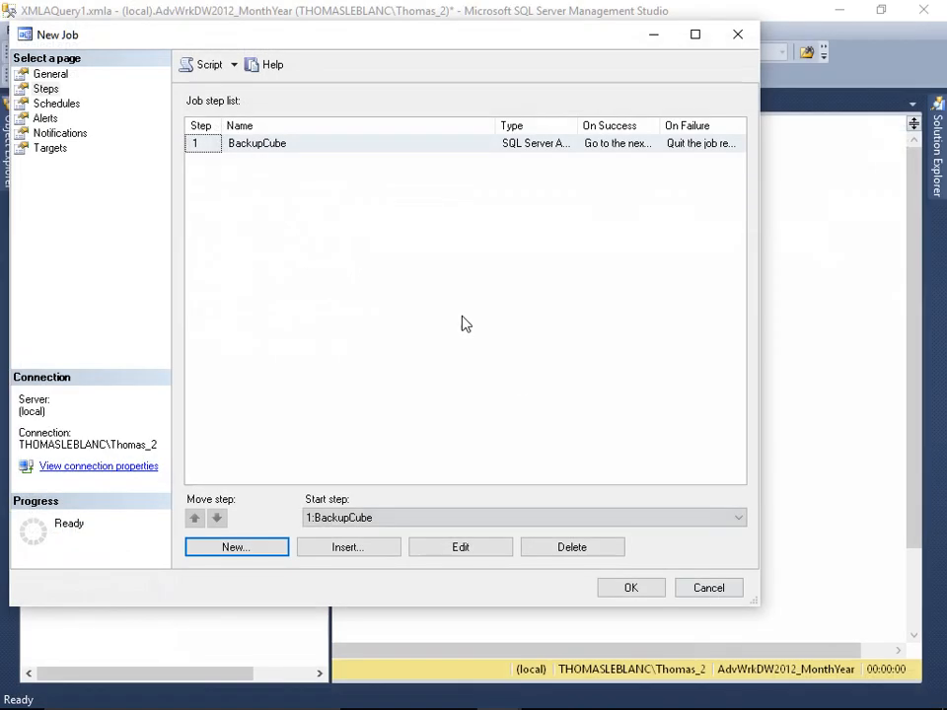
# - Connect Object Explorer to the tabular Analysis Services instance and expand its databases
pyautogui.click(805, 258)
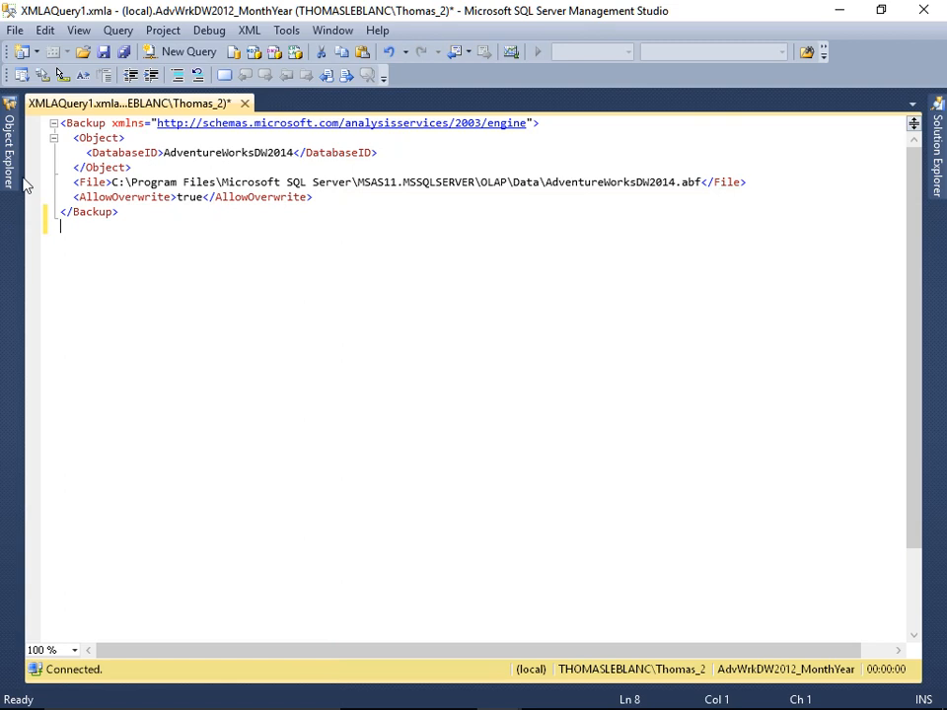
pyautogui.moveTo(10, 170)
pyautogui.click(50, 122)
pyautogui.click(71, 163)
pyautogui.press('Down')
pyautogui.press('End')
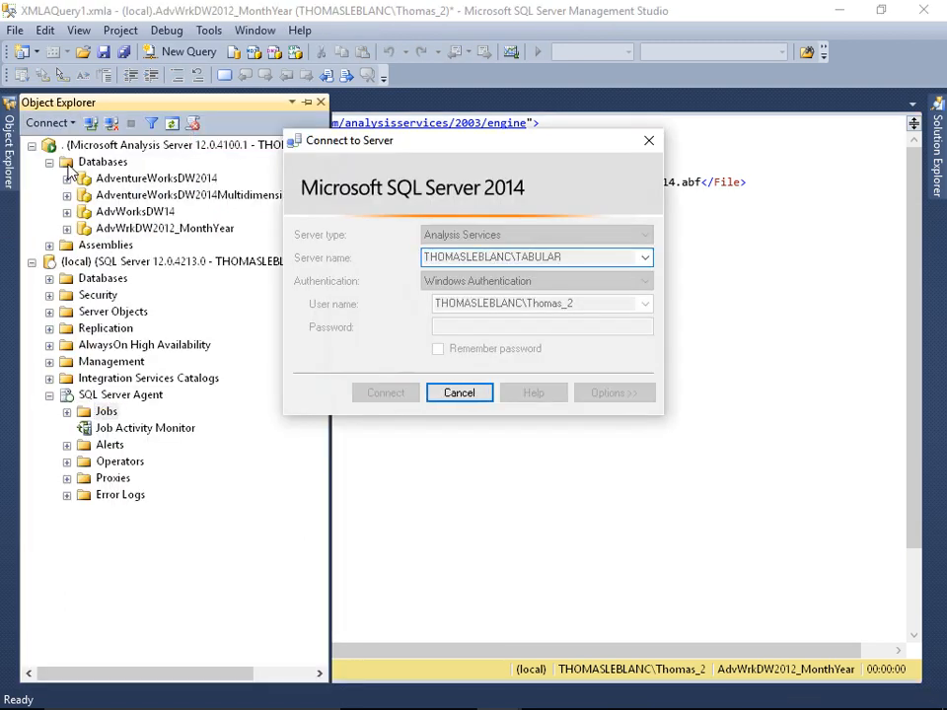
pyautogui.press('Return')
pyautogui.click(50, 528)
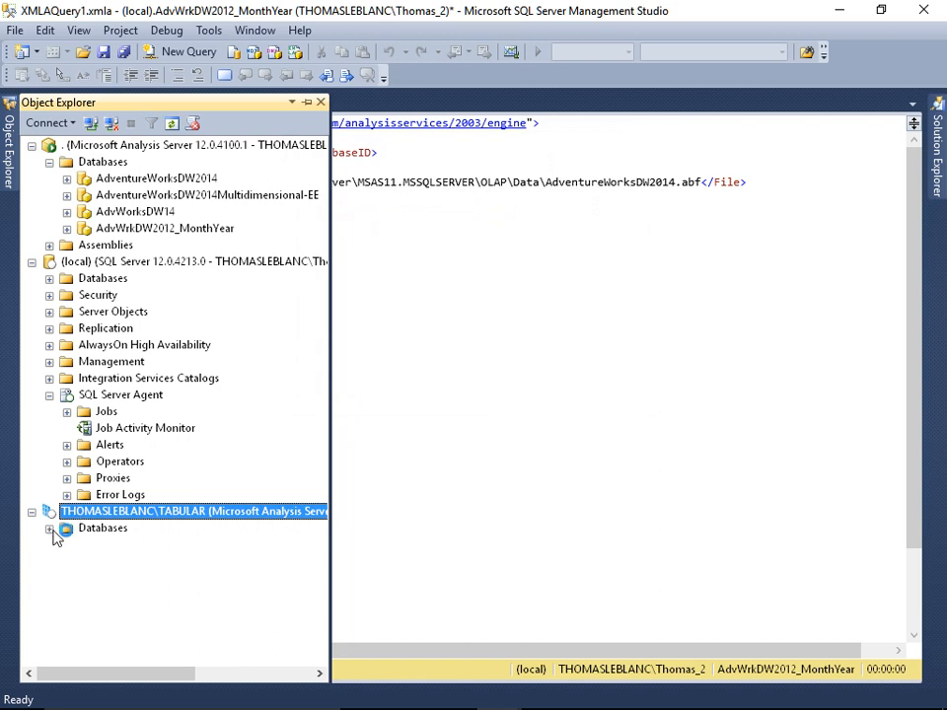
# - Script a backup of the tabular AdventureWorksDW14 database with file overwrite allowed and no encryption, and select the script
pyautogui.rightClick(153, 494)
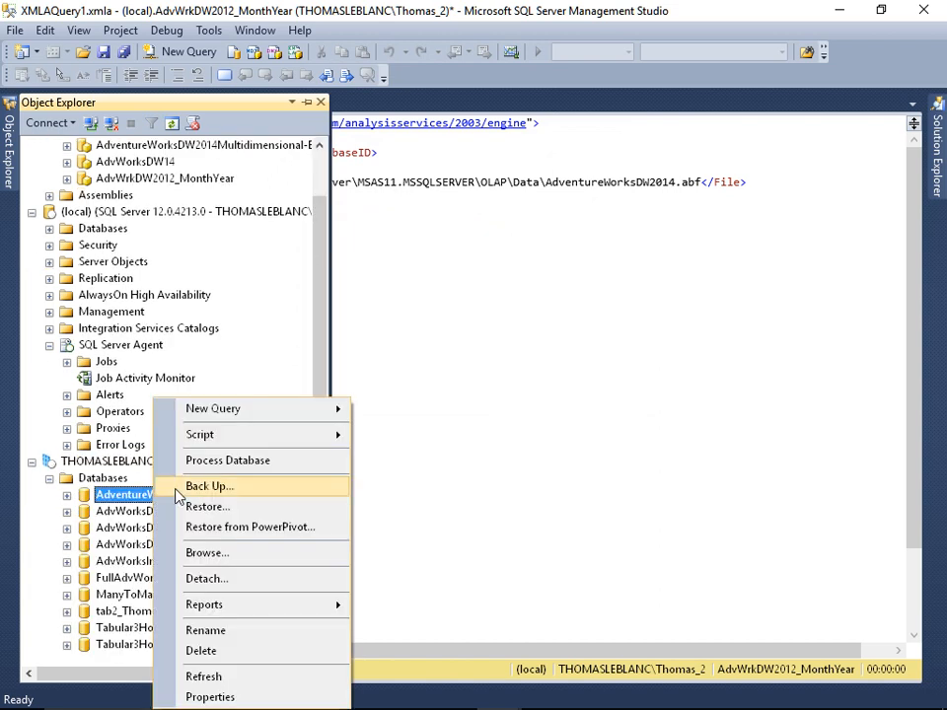
pyautogui.click(197, 487)
pyautogui.moveTo(390, 123); pyautogui.dragTo(138, 16)
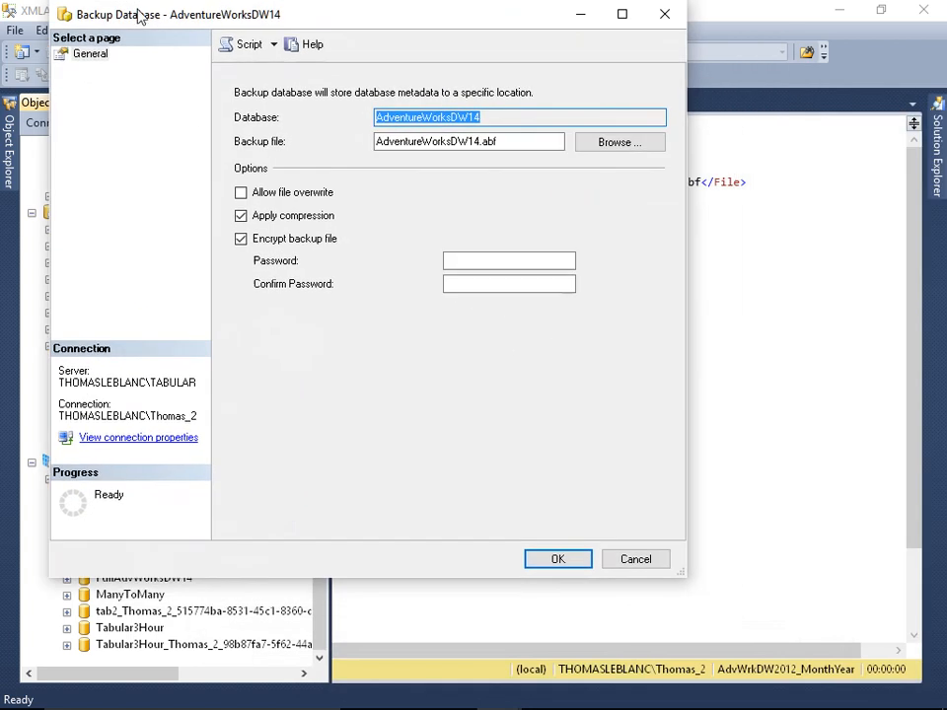
pyautogui.click(241, 239)
pyautogui.click(241, 192)
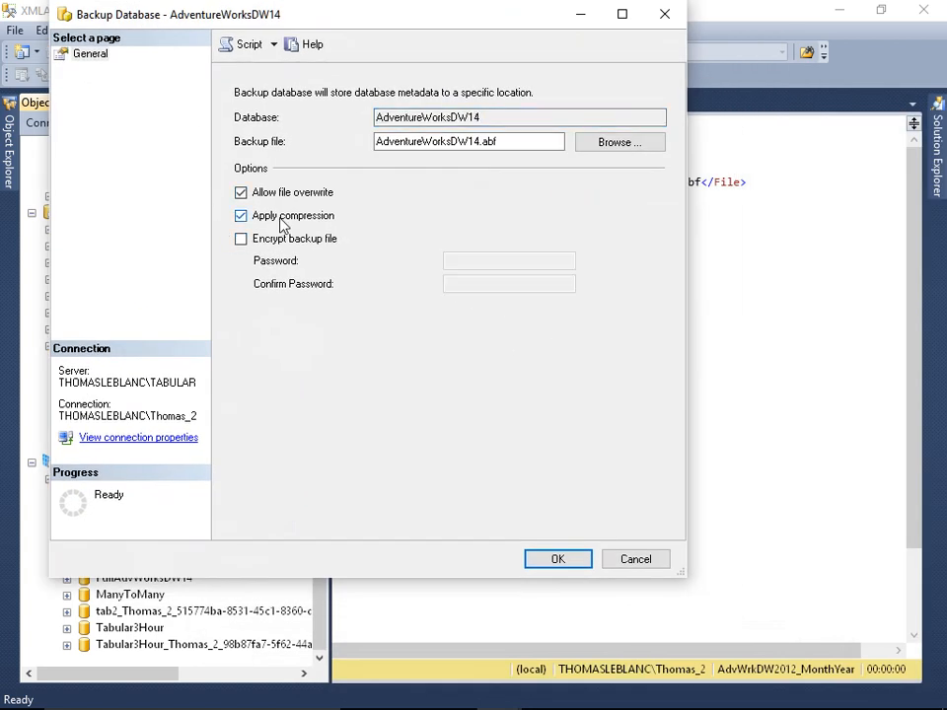
pyautogui.click(251, 50)
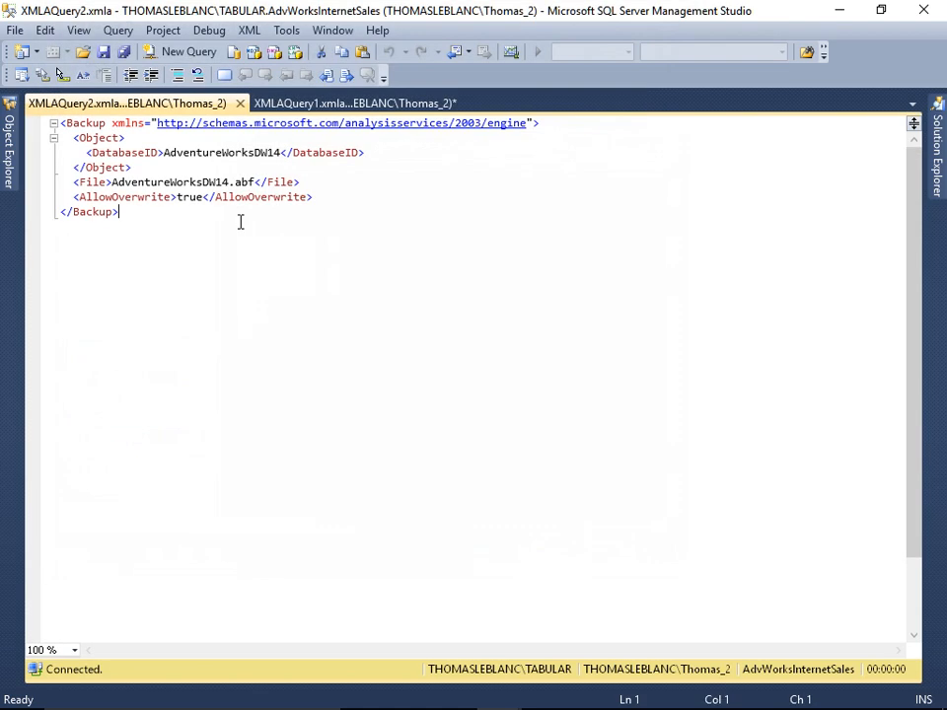
pyautogui.hotkey('ctrl', 'a')
pyautogui.hotkey('ctrl', 'c')
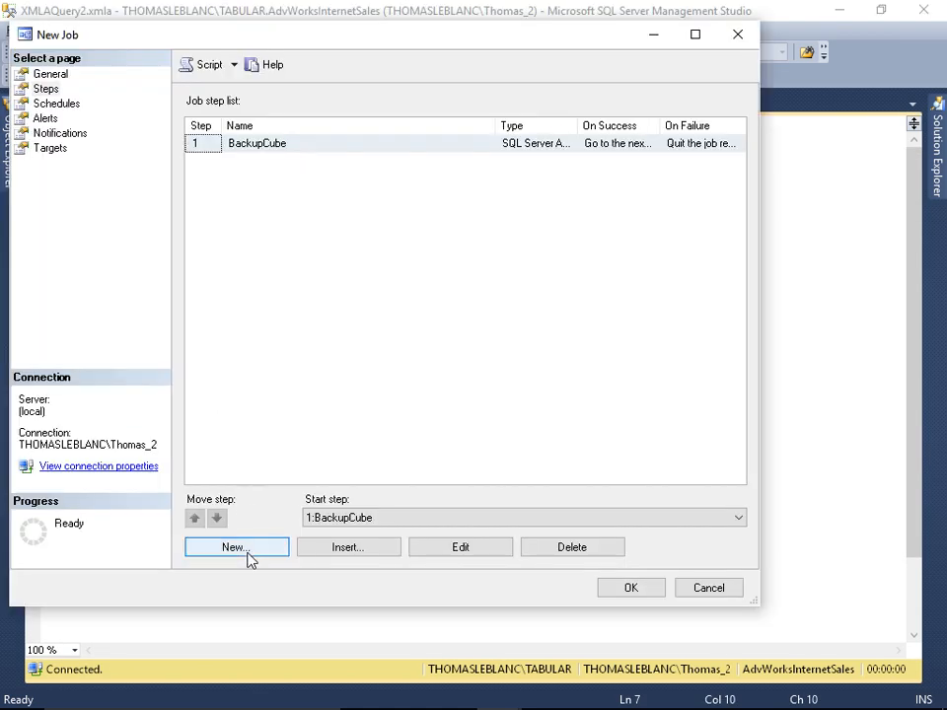
# - Add a job step named Backup Tabular of type SQL Server Analysis Services Command on server .\tabular with the pasted backup script
pyautogui.click(254, 547)
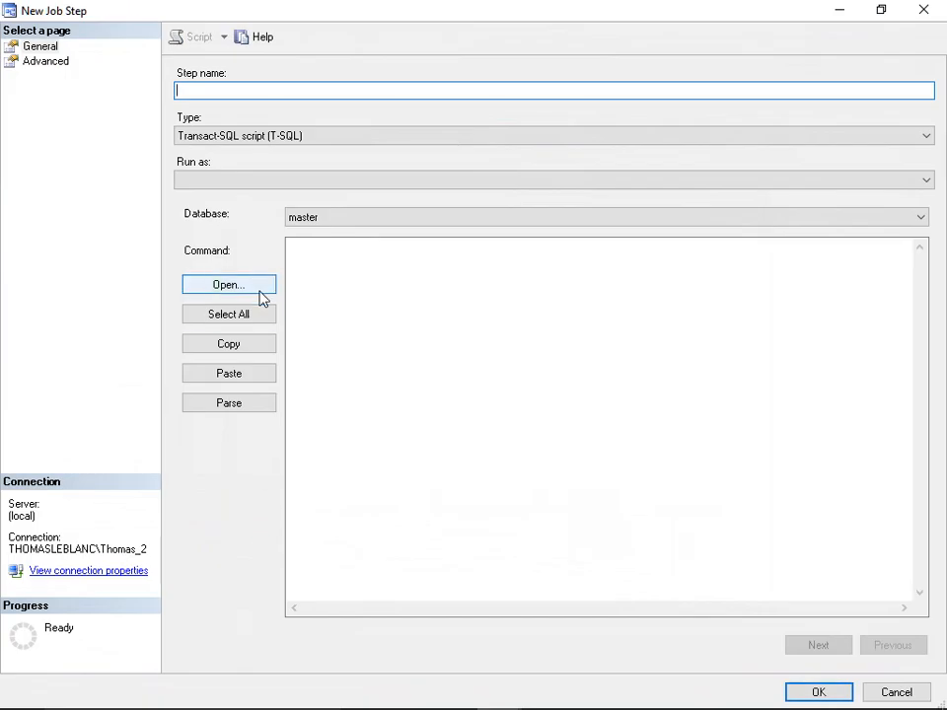
pyautogui.write('Backup Tabular')
pyautogui.press('Tab')
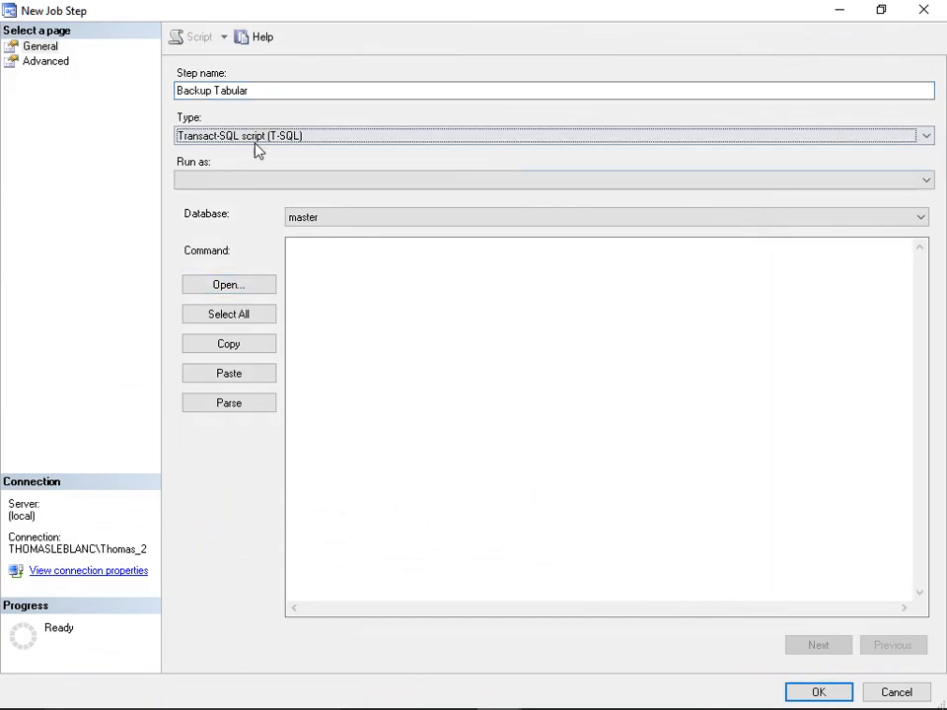
pyautogui.click(254, 144)
pyautogui.click(296, 249)
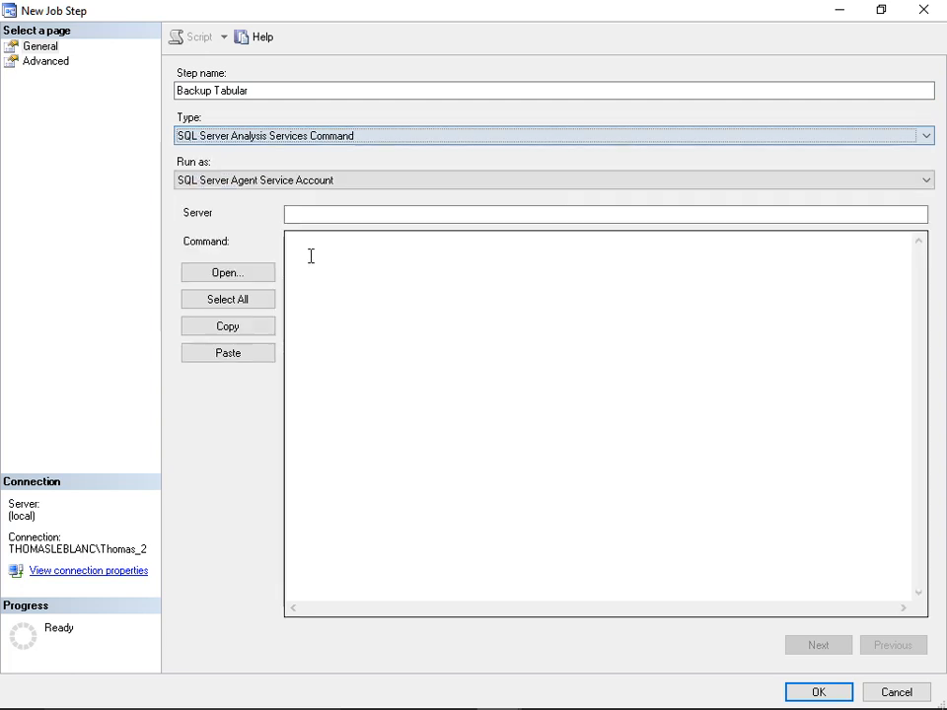
pyautogui.click(317, 216)
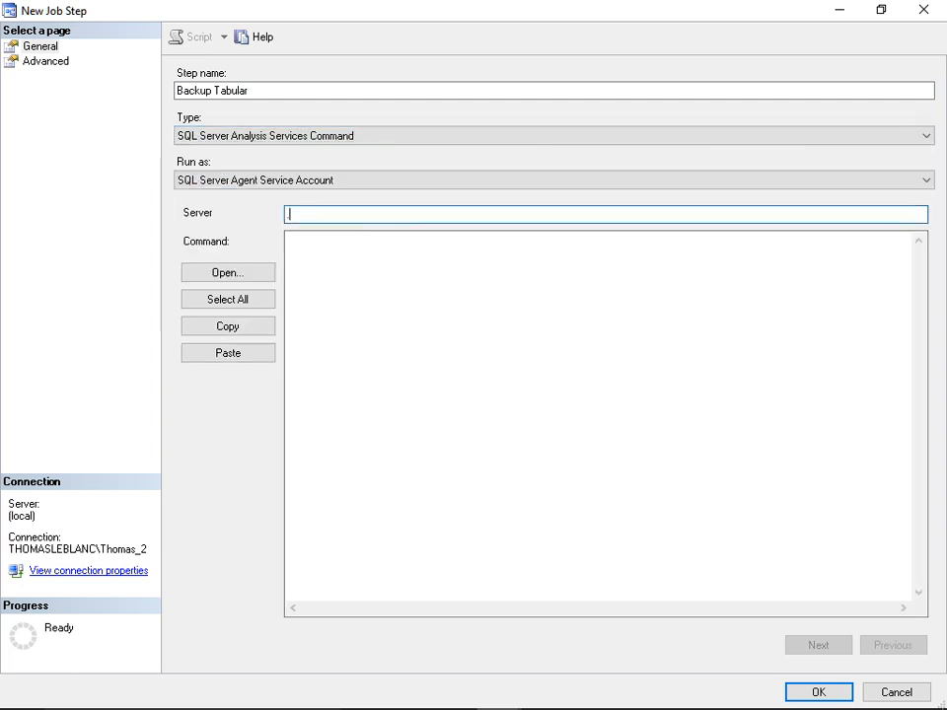
pyautogui.write('.\\tabular')
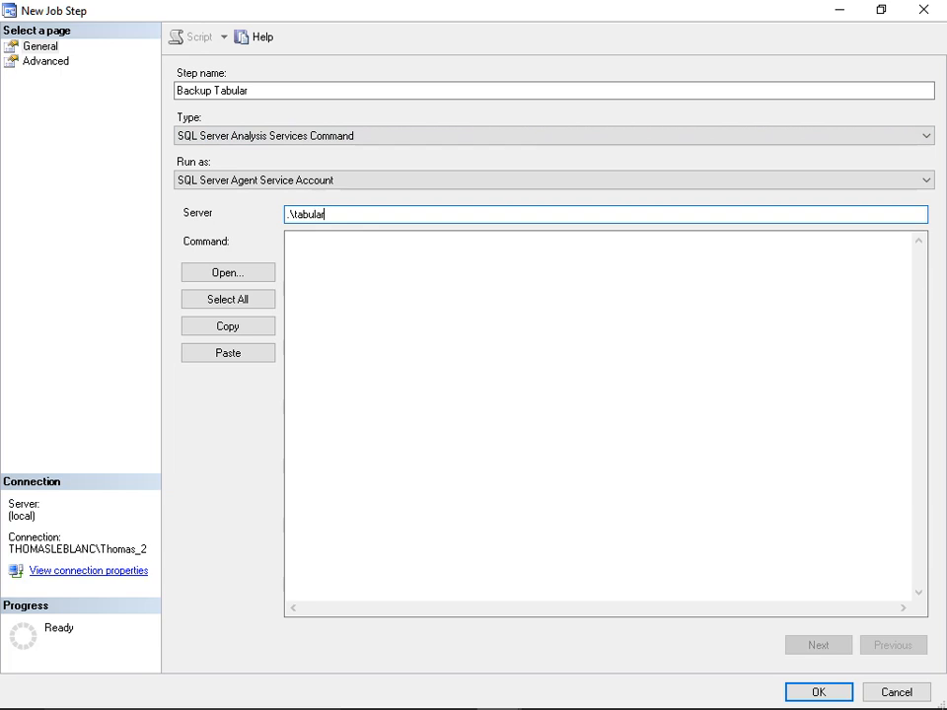
pyautogui.click(368, 249)
pyautogui.hotkey('ctrl', 'v')
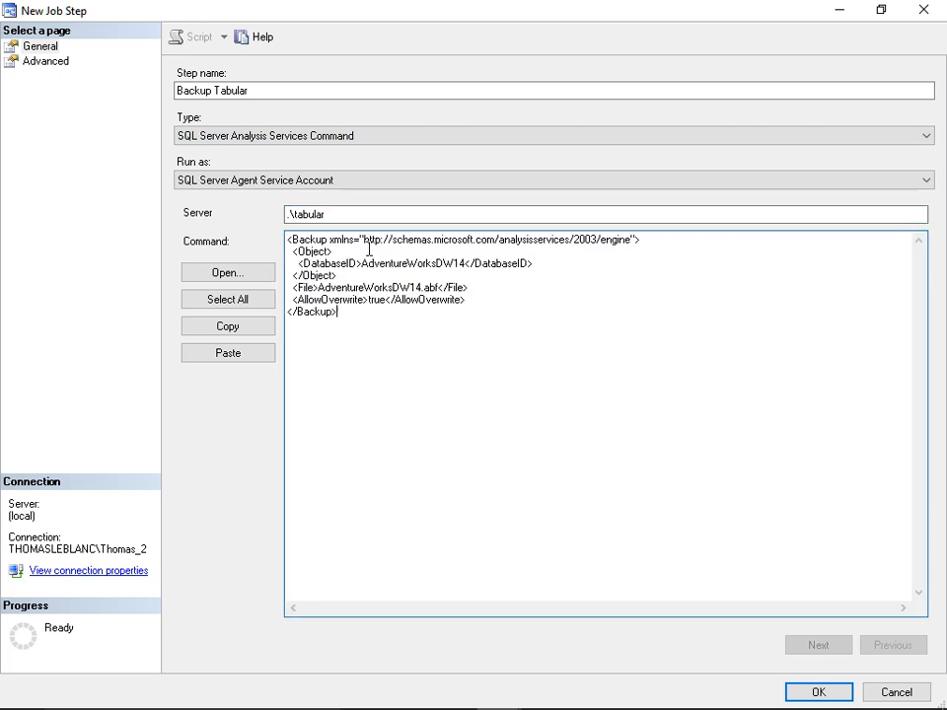
# - Set the Backup Tabular step's output file to c:\backup.log with append to existing file, and save the step
pyautogui.click(79, 62)
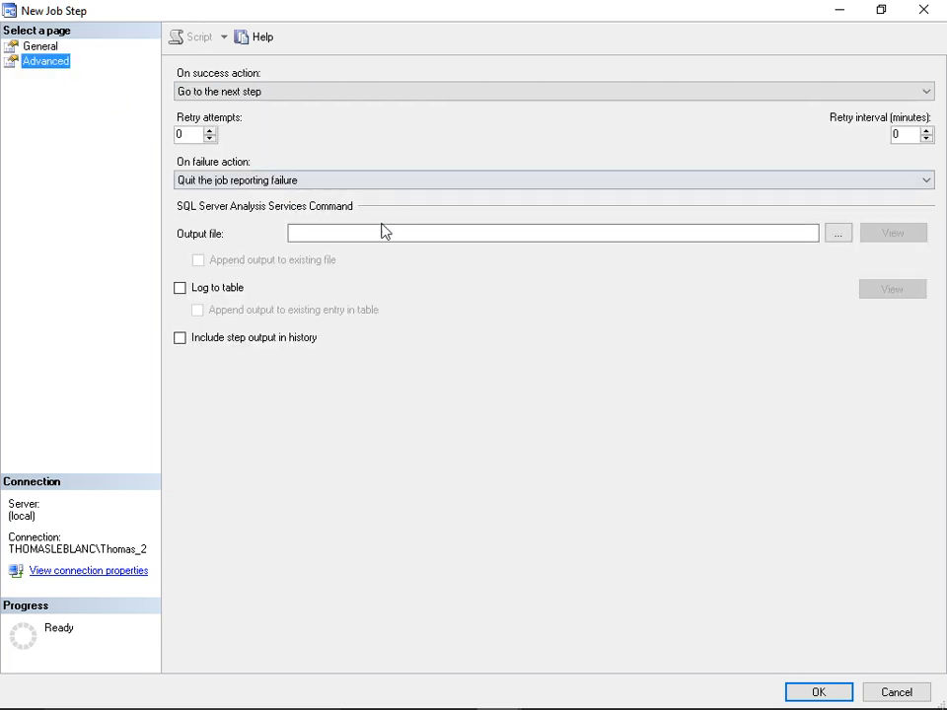
pyautogui.click(372, 233)
pyautogui.write('c:\\b')
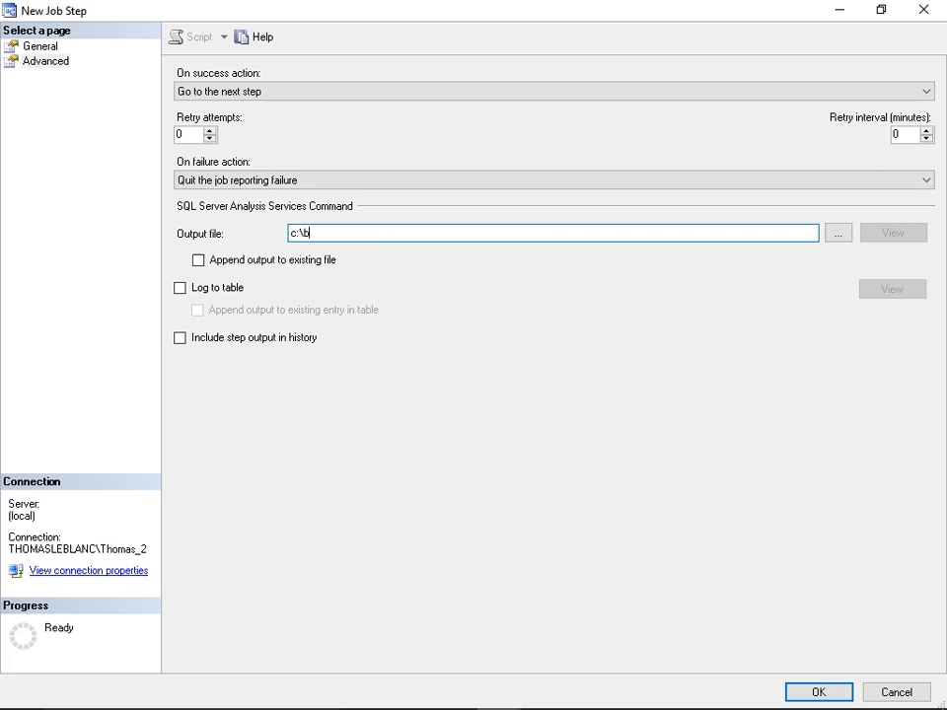
pyautogui.write('ackup')
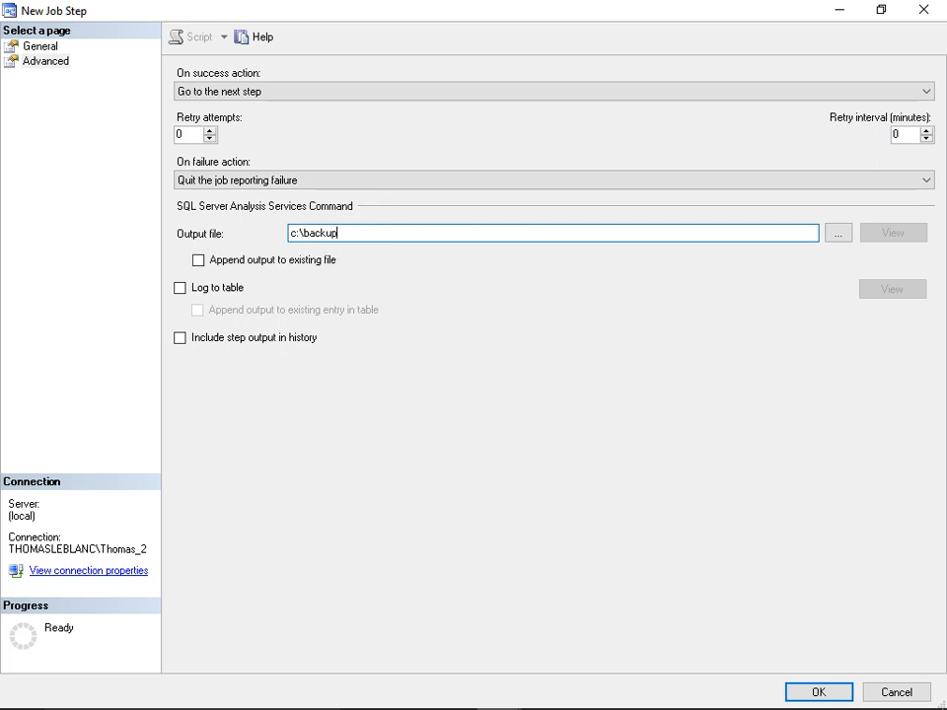
pyautogui.write('.log')
pyautogui.click(251, 262)
pyautogui.click(811, 696)
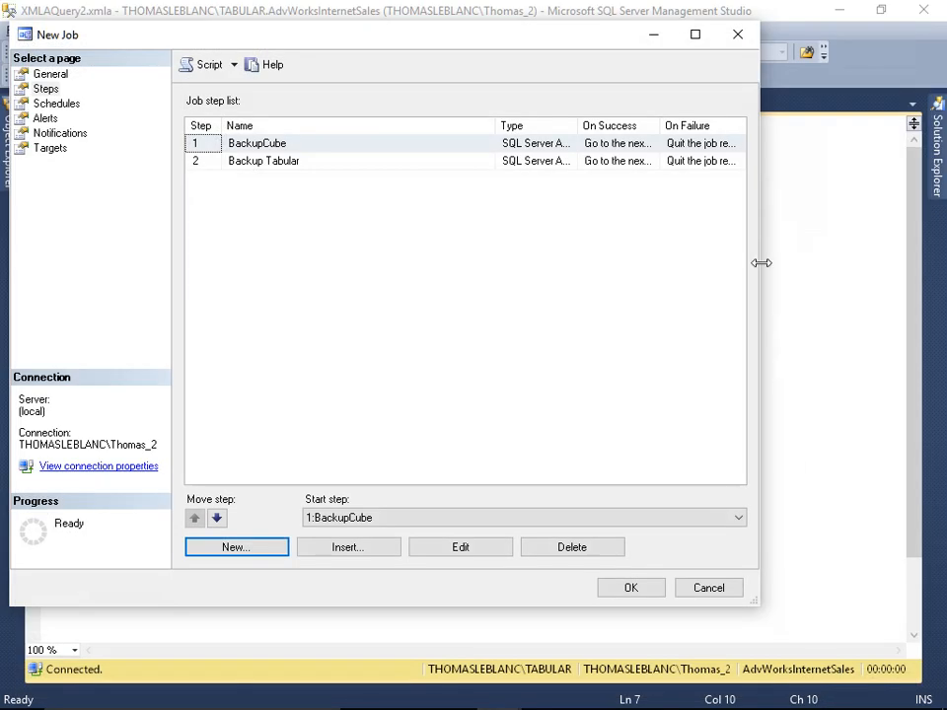
# - Change the Backup Tabular step's on-success action to Quit the job reporting success and save it
pyautogui.moveTo(761, 167); pyautogui.dragTo(881, 183)
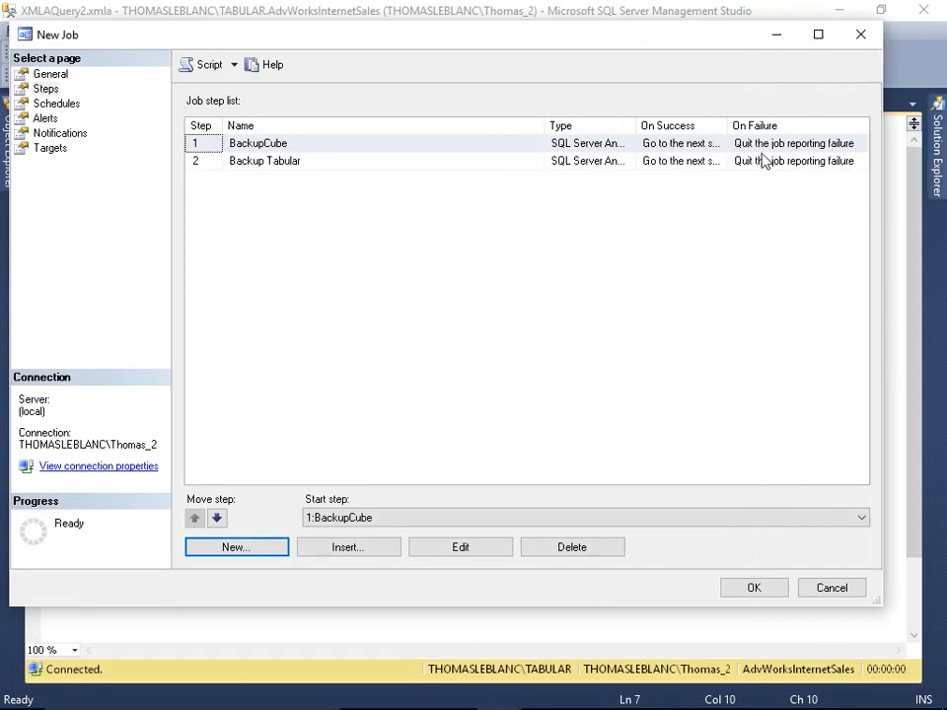
pyautogui.click(732, 193)
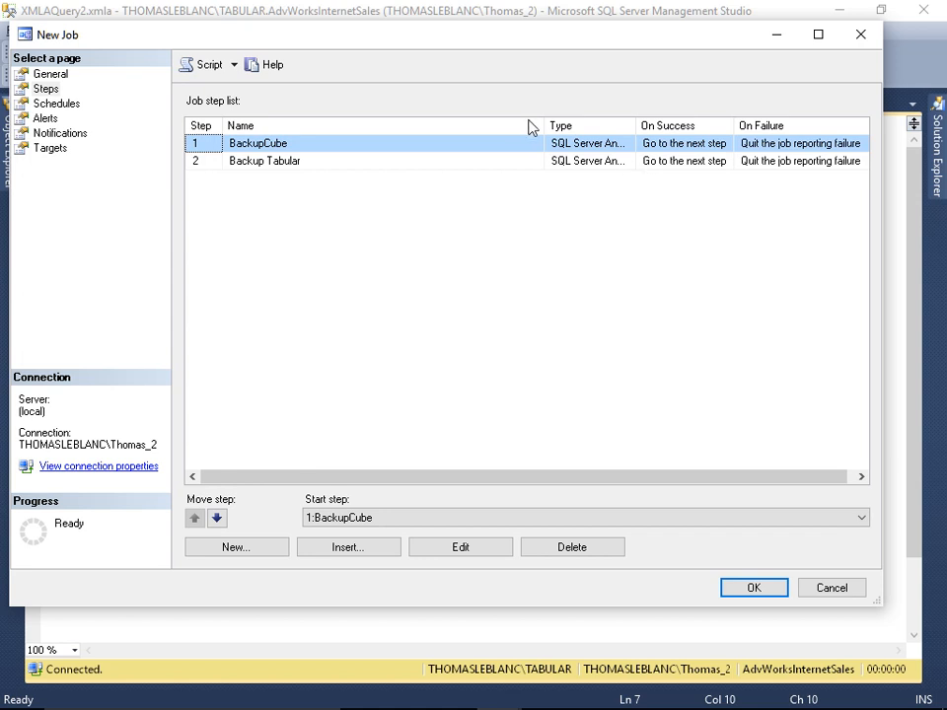
pyautogui.moveTo(546, 127); pyautogui.dragTo(408, 129)
pyautogui.click(513, 162)
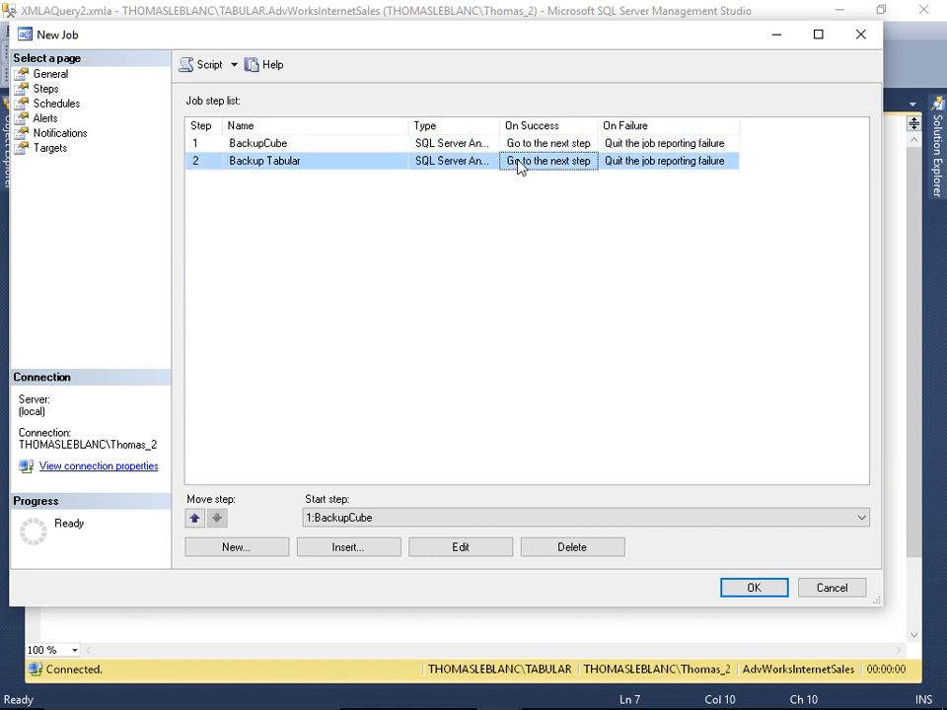
pyautogui.doubleClick(468, 164)
pyautogui.click(46, 61)
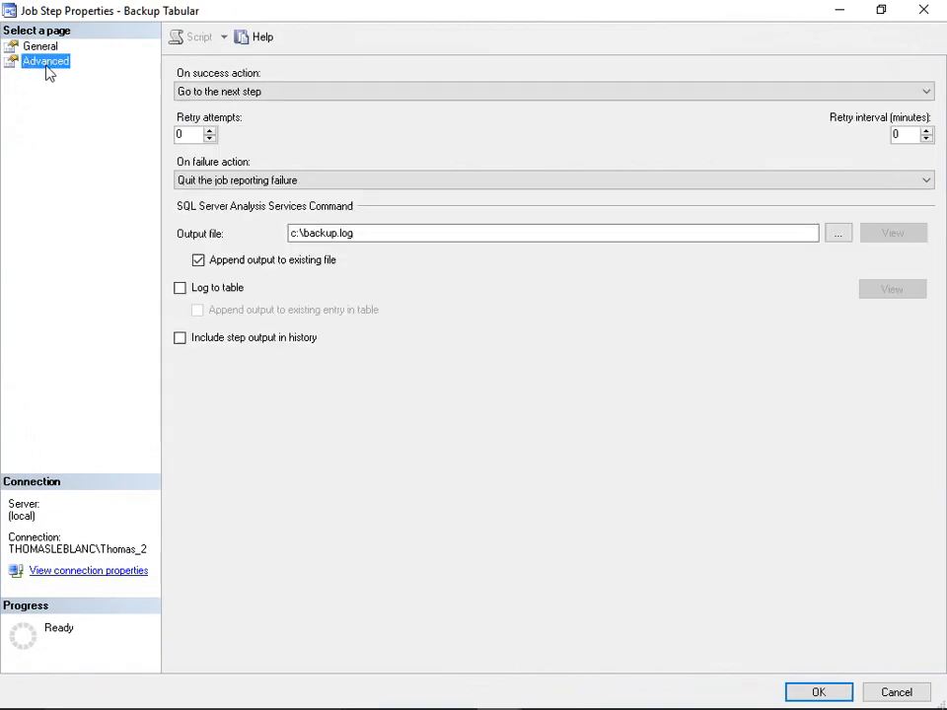
pyautogui.click(227, 92)
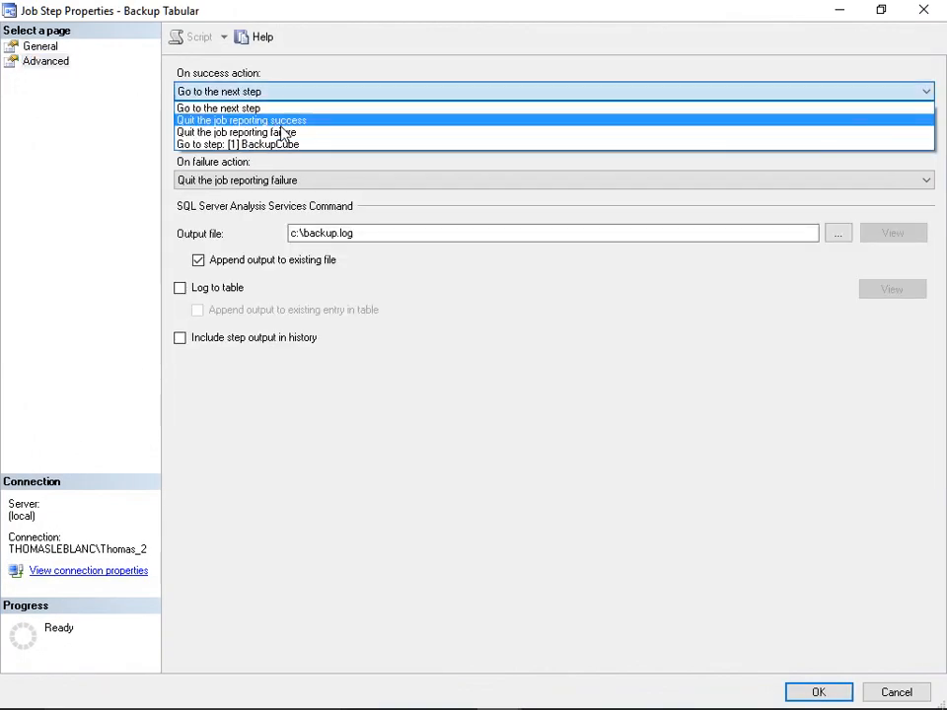
pyautogui.click(231, 120)
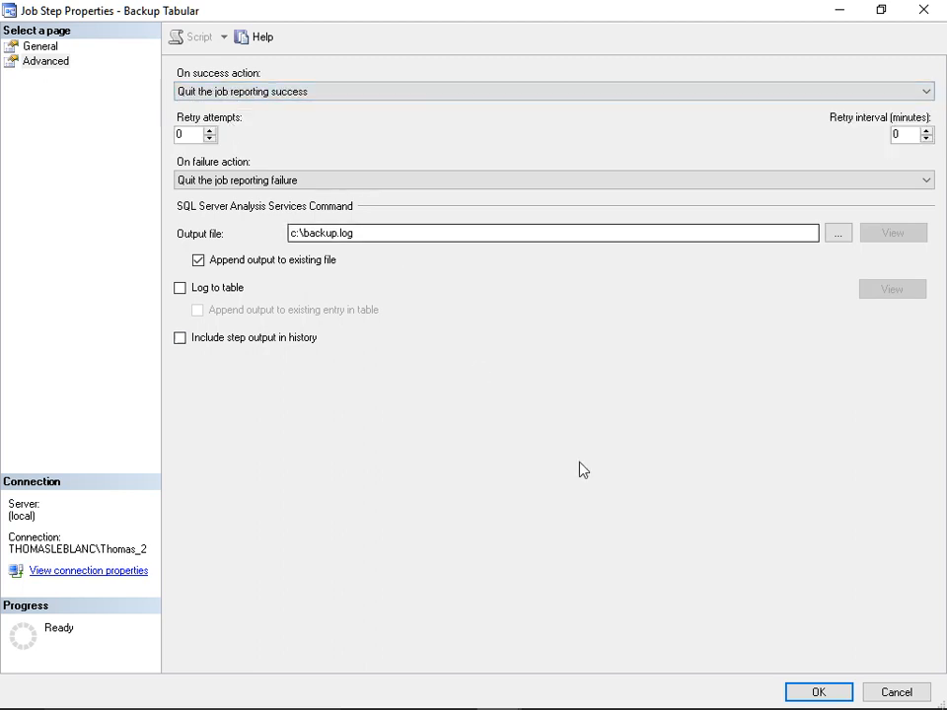
pyautogui.click(823, 691)
# - Add a daily schedule named Nightly backup occurring once at 11:30:00 PM, and save the job
pyautogui.click(71, 104)
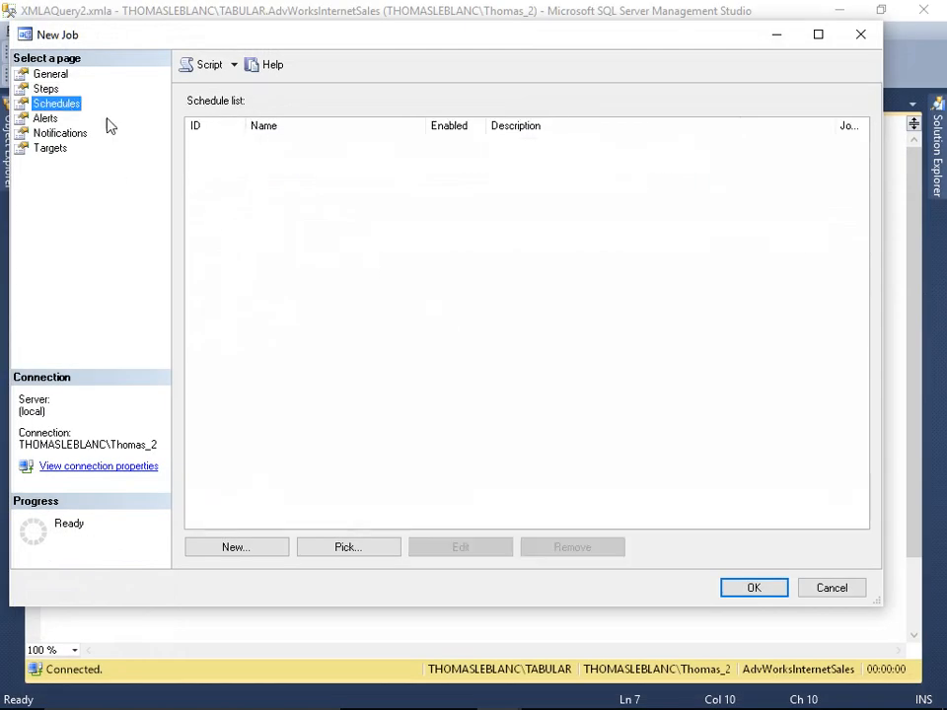
pyautogui.click(262, 550)
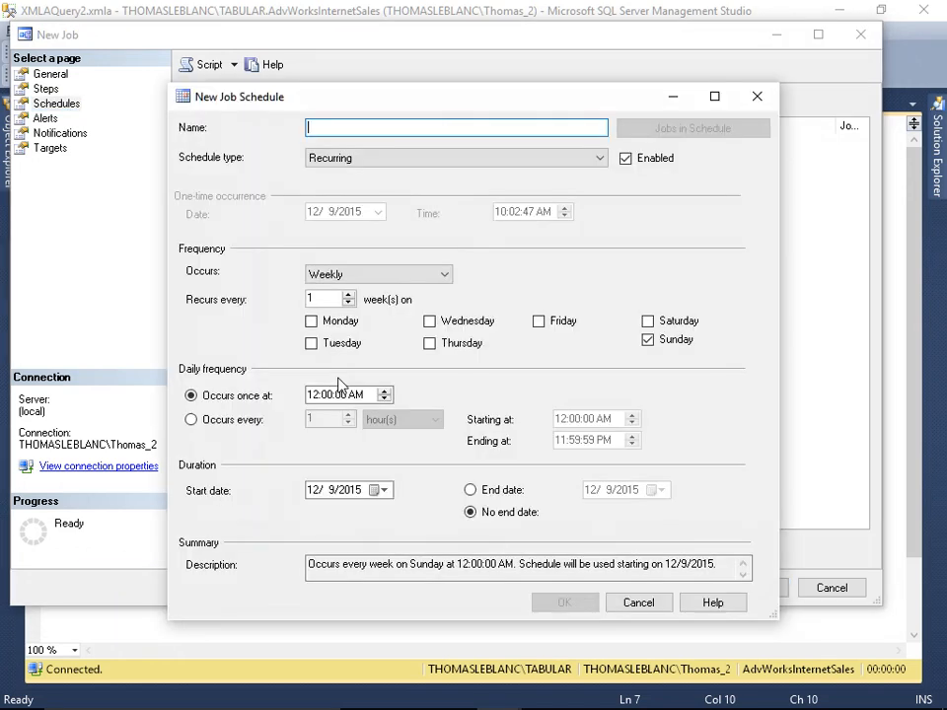
pyautogui.write('Nightly backup')
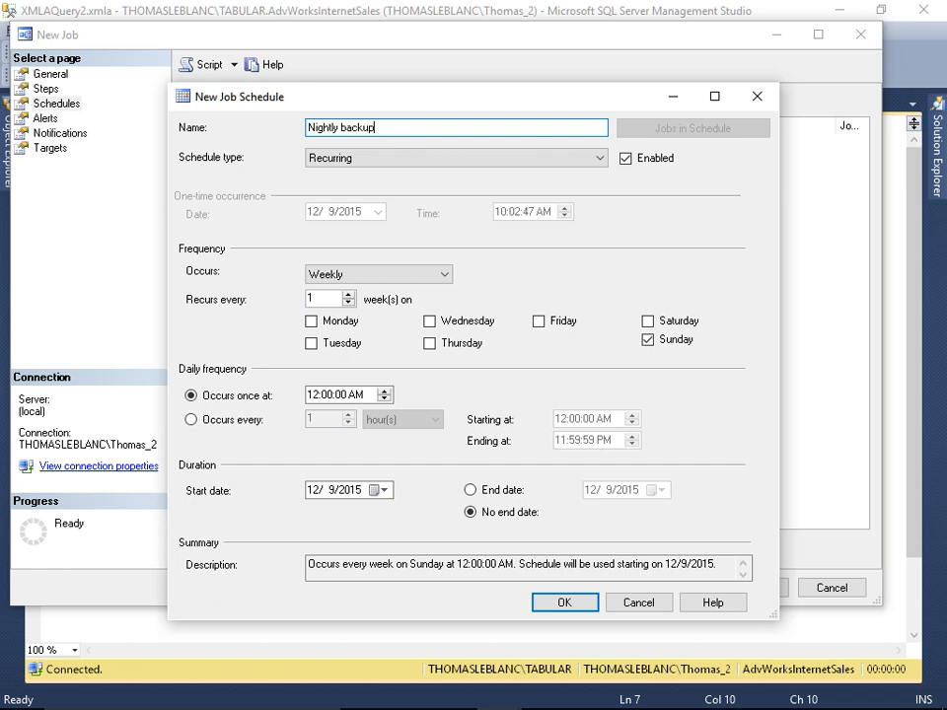
pyautogui.click(364, 165)
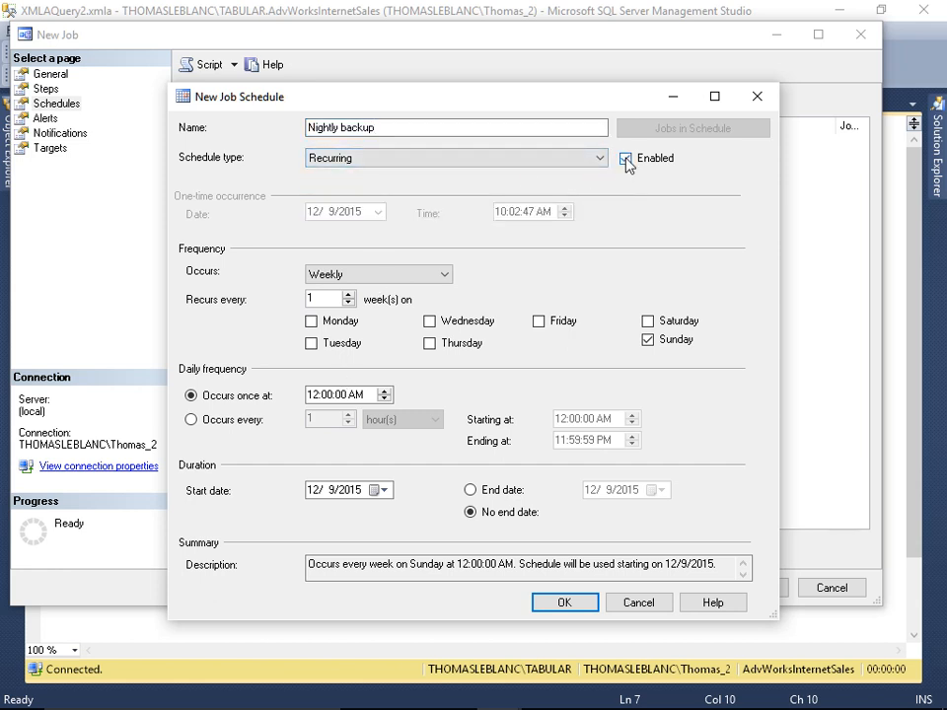
pyautogui.click(350, 273)
pyautogui.click(326, 290)
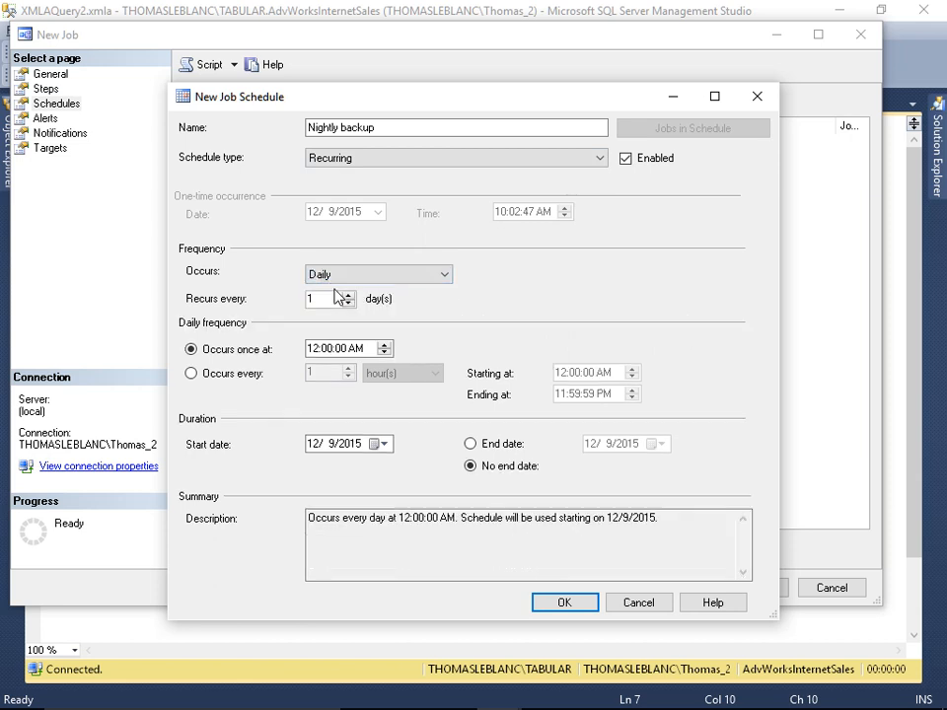
pyautogui.click(313, 352)
pyautogui.write('11')
pyautogui.click(327, 352)
pyautogui.write('30')
pyautogui.click(357, 351)
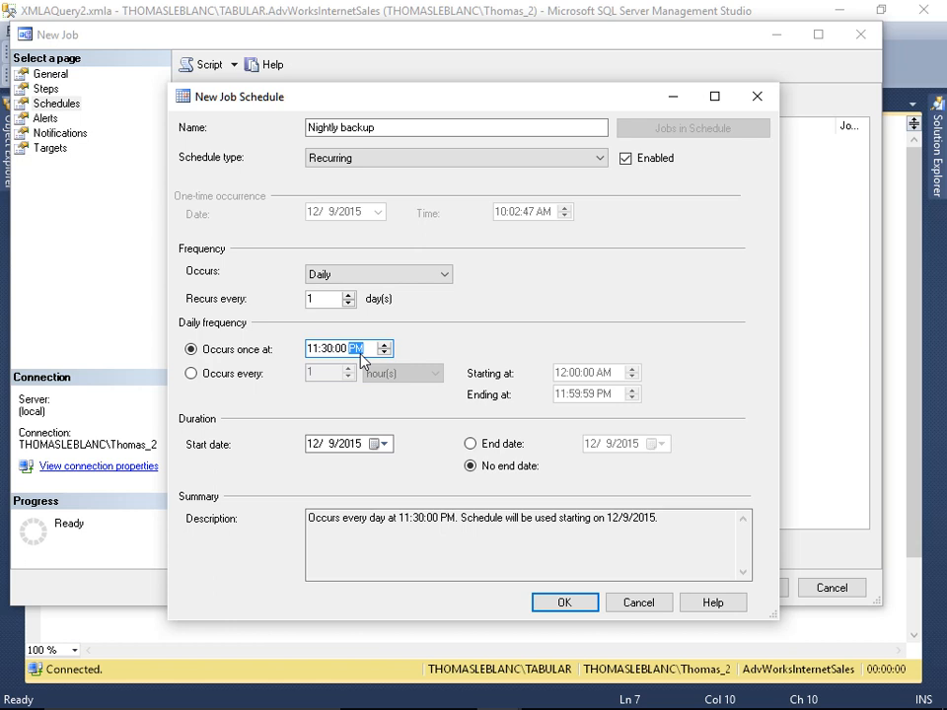
pyautogui.click(590, 607)
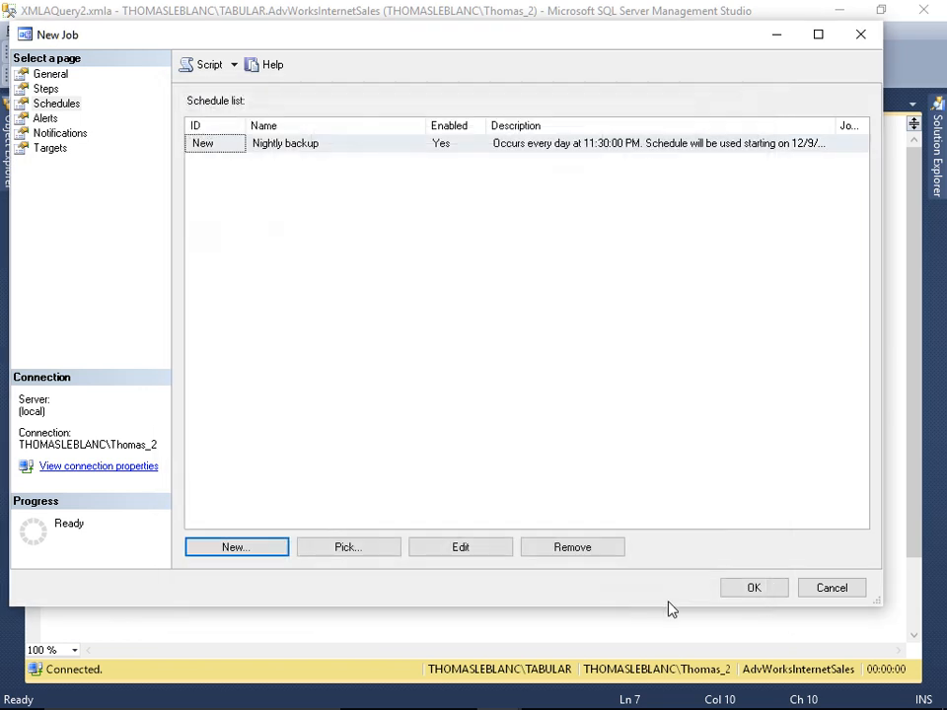
pyautogui.click(750, 590)
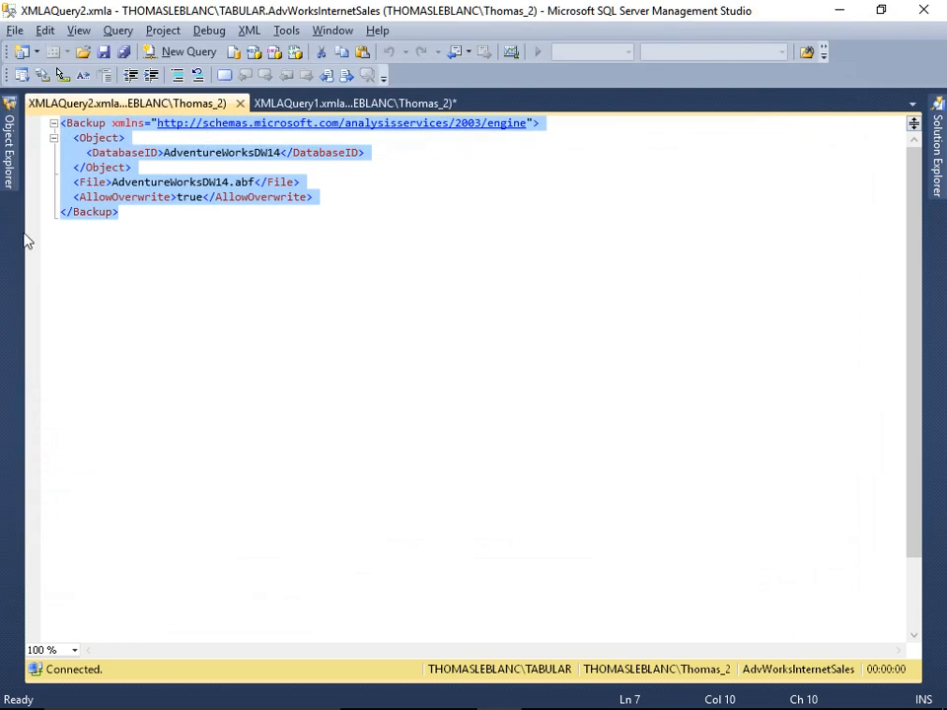
# - Start the Backup Cube job at step 1 from the Job Activity Monitor
pyautogui.click(12, 143)
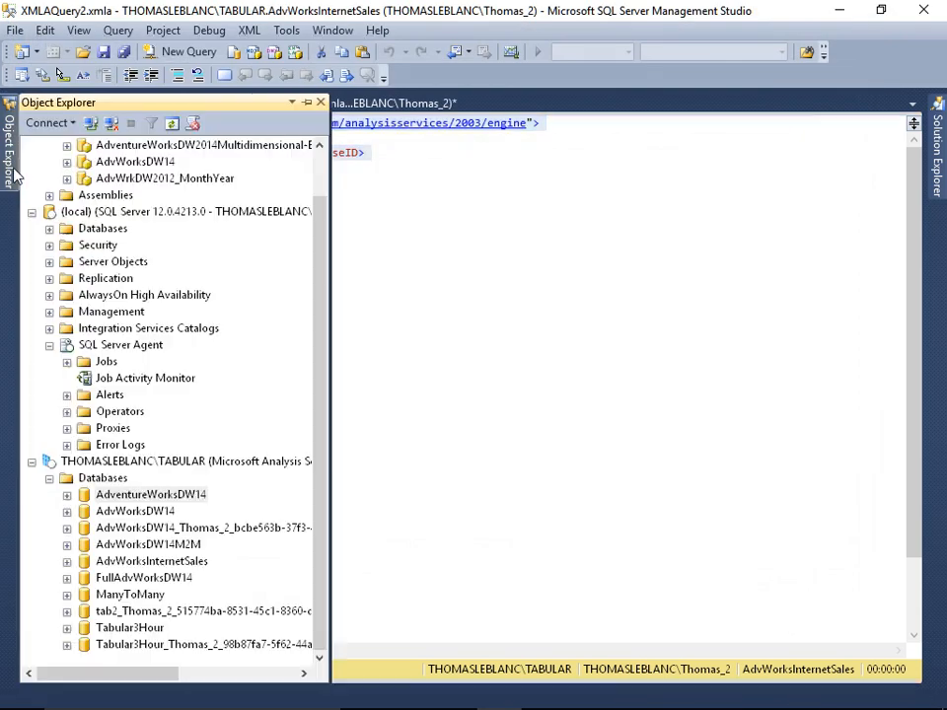
pyautogui.doubleClick(138, 378)
pyautogui.doubleClick(326, 67)
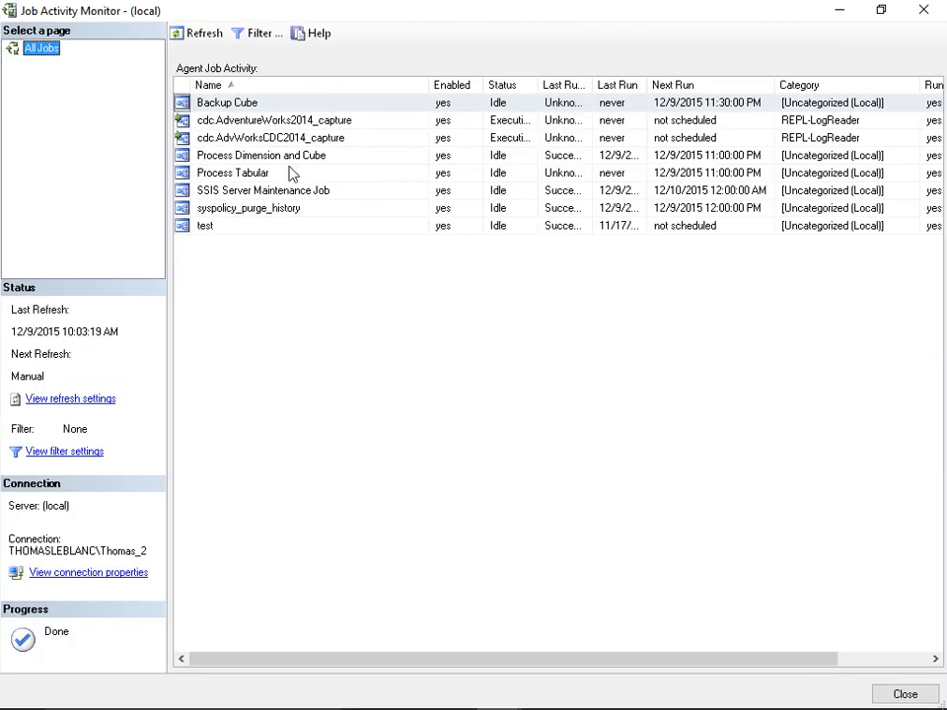
pyautogui.rightClick(260, 103)
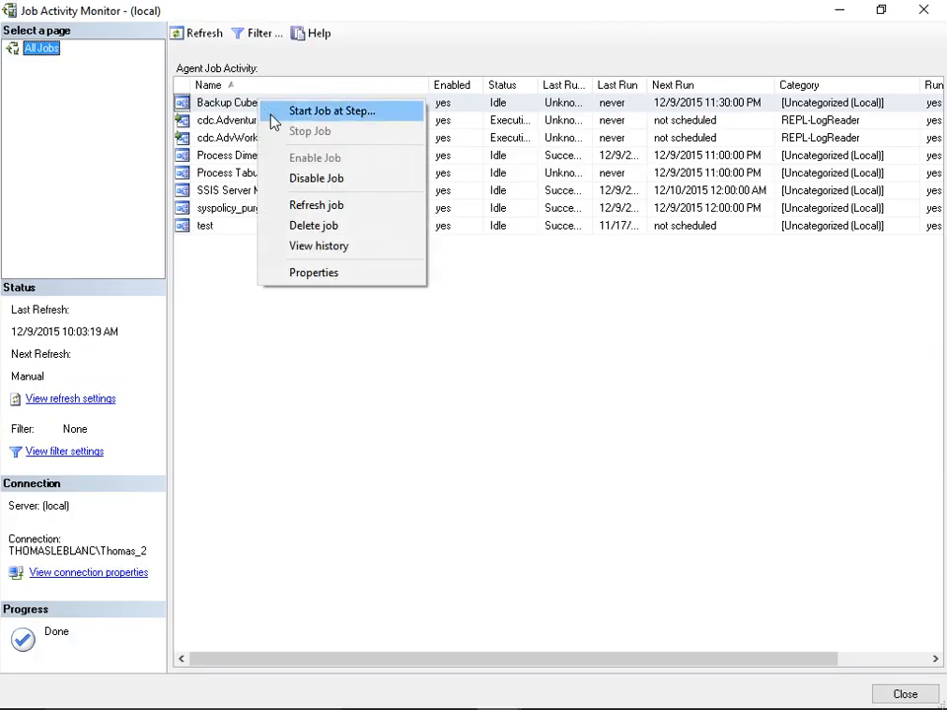
pyautogui.click(317, 110)
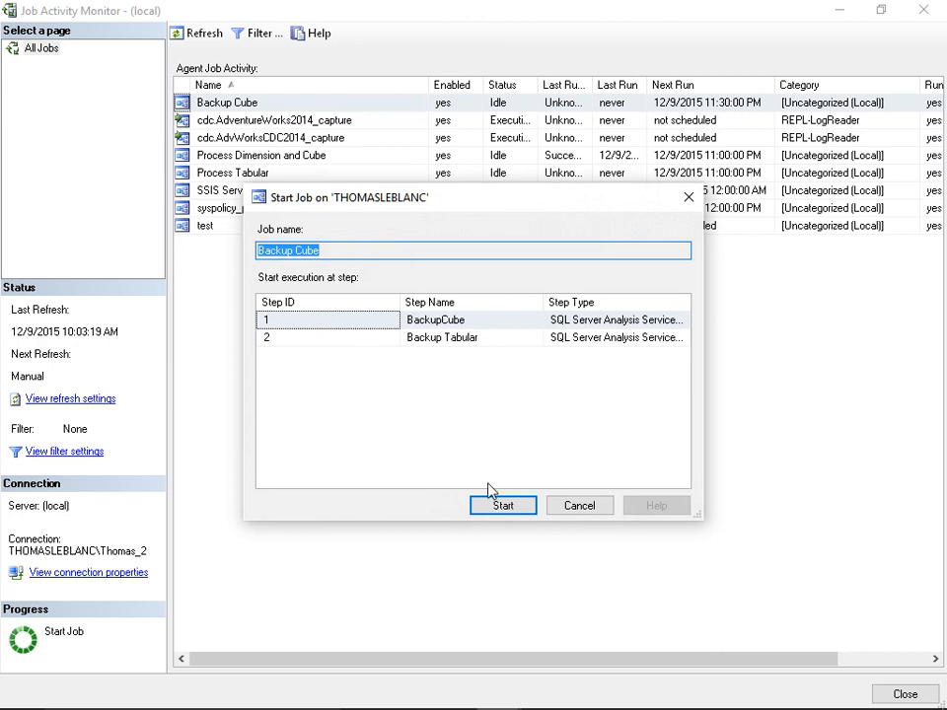
pyautogui.click(501, 503)
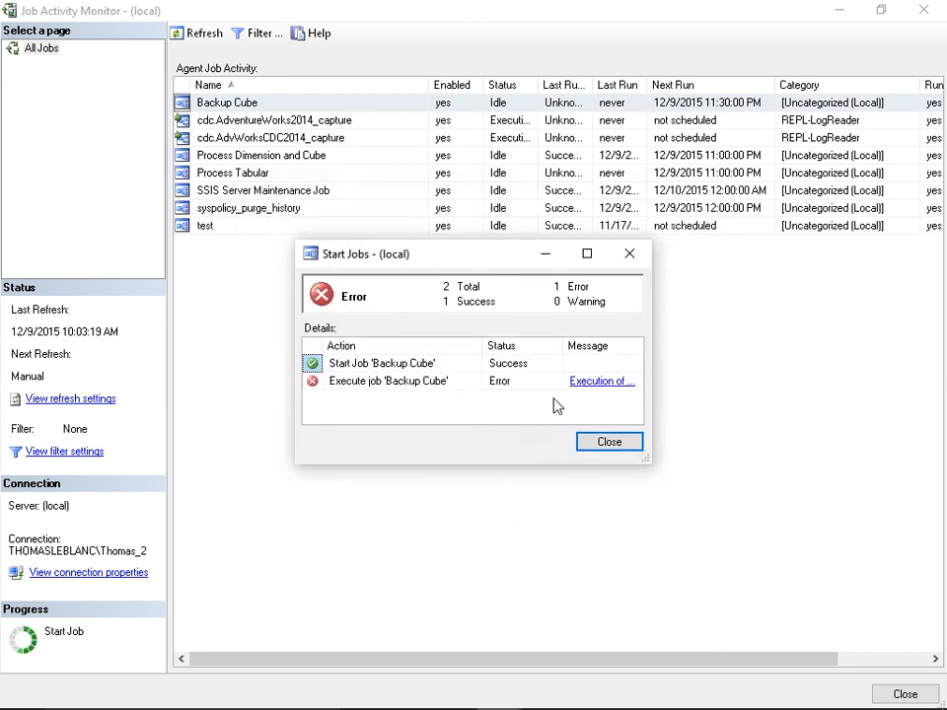
pyautogui.click(614, 444)
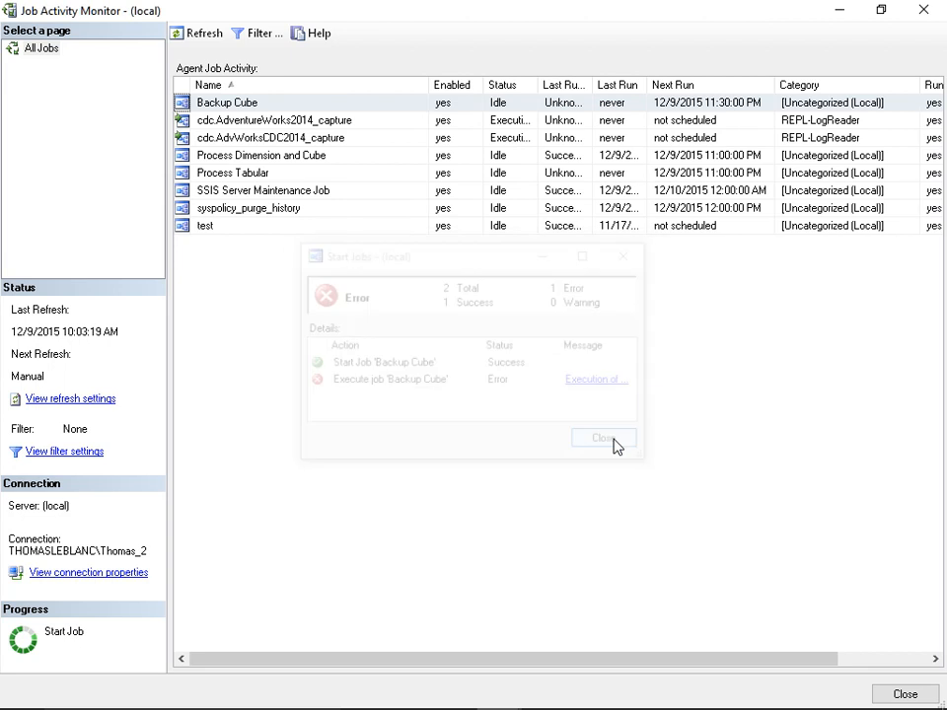
# - Open the Backup Cube job's history and examine the failed step's error message
pyautogui.rightClick(241, 111)
pyautogui.click(310, 246)
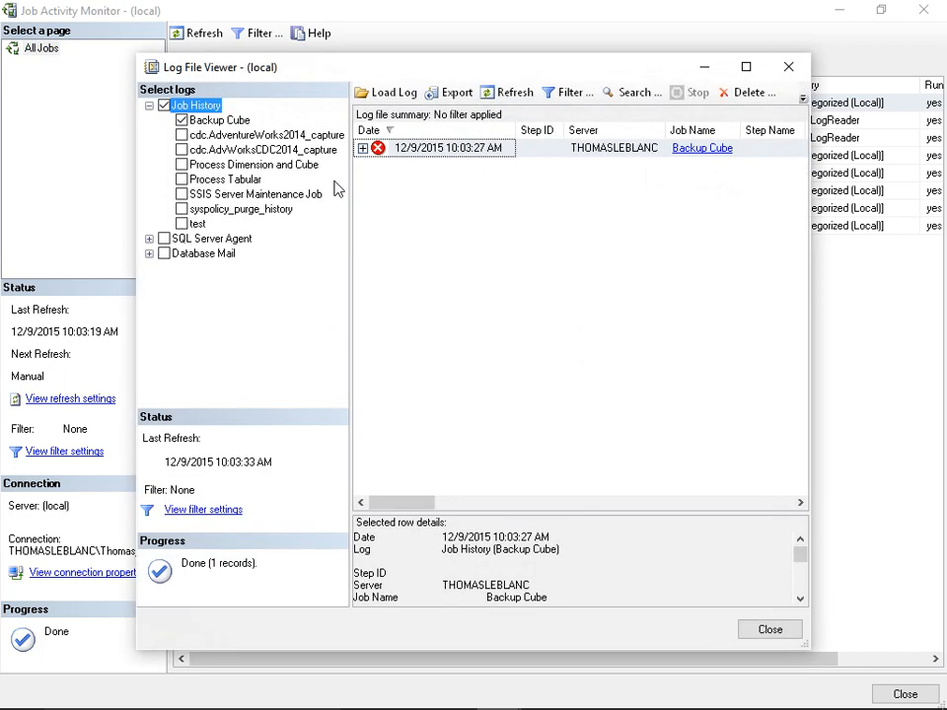
pyautogui.click(362, 148)
pyautogui.click(414, 164)
pyautogui.doubleClick(309, 69)
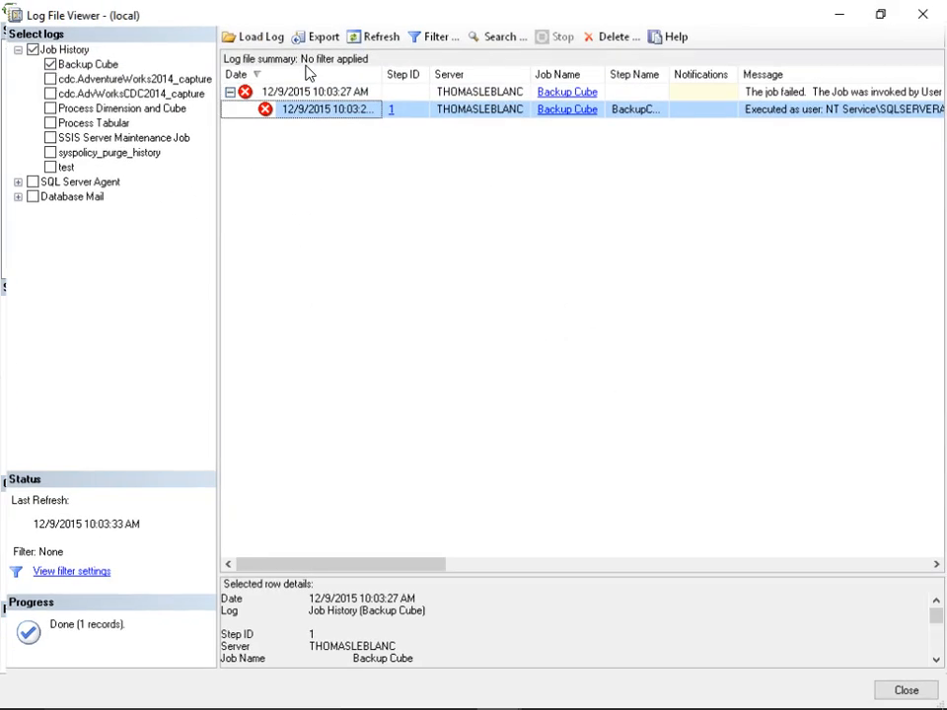
pyautogui.moveTo(395, 573); pyautogui.dragTo(422, 214)
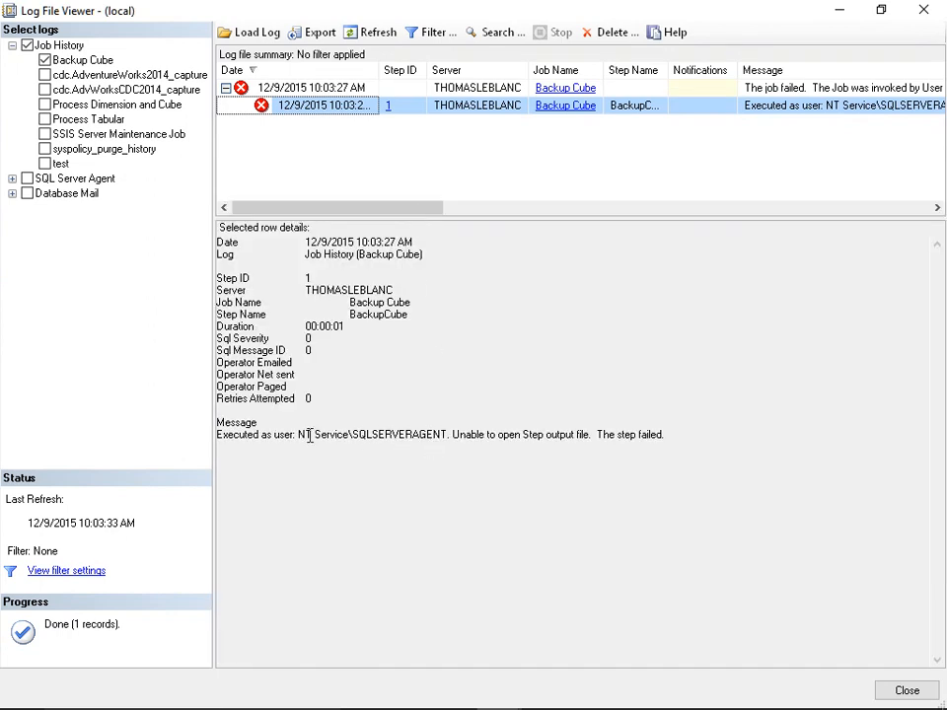
pyautogui.moveTo(306, 435); pyautogui.dragTo(443, 435)
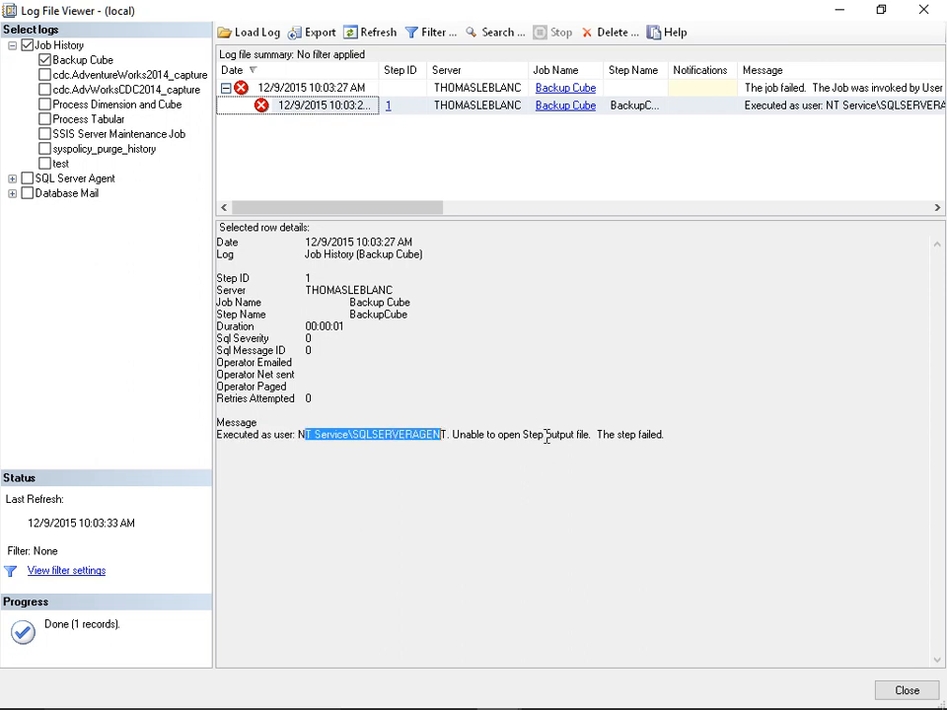
pyautogui.click(905, 693)
# - Open the Backup Cube job's BackupCube step and clear its output file, unchecking append output, then save the step
pyautogui.click(334, 108)
pyautogui.doubleClick(333, 108)
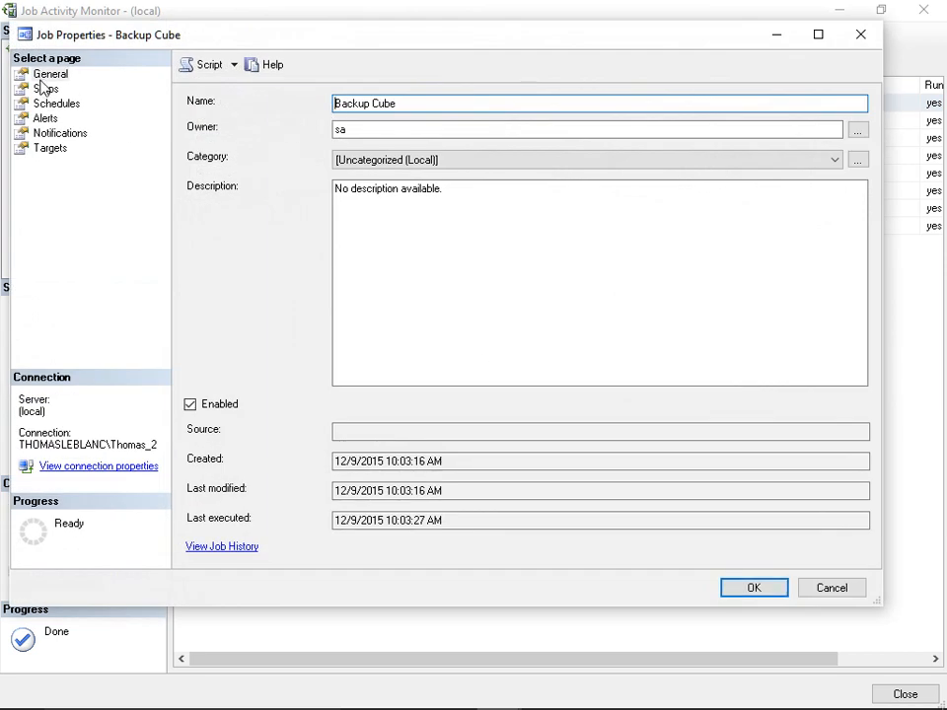
pyautogui.click(47, 90)
pyautogui.doubleClick(268, 147)
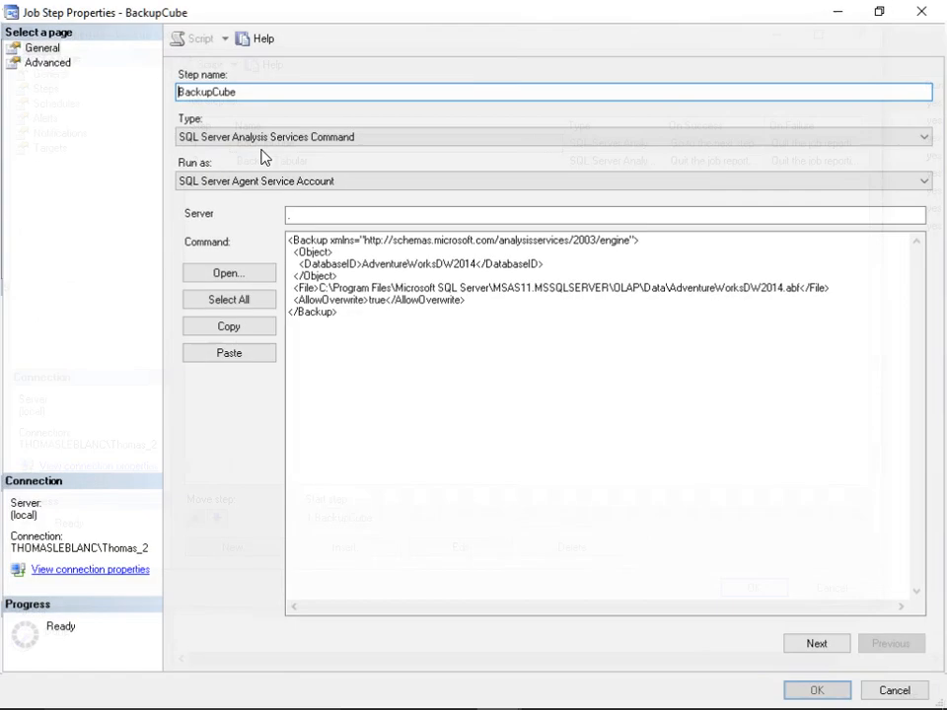
pyautogui.click(40, 61)
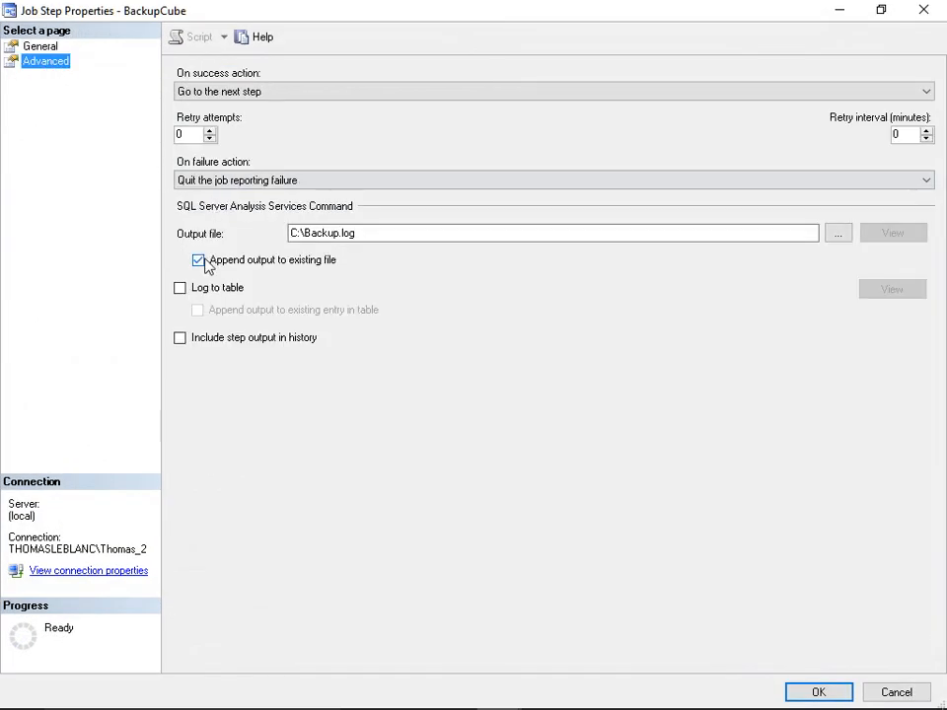
pyautogui.click(198, 261)
pyautogui.moveTo(385, 234); pyautogui.dragTo(218, 239)
pyautogui.press('BackSpace')
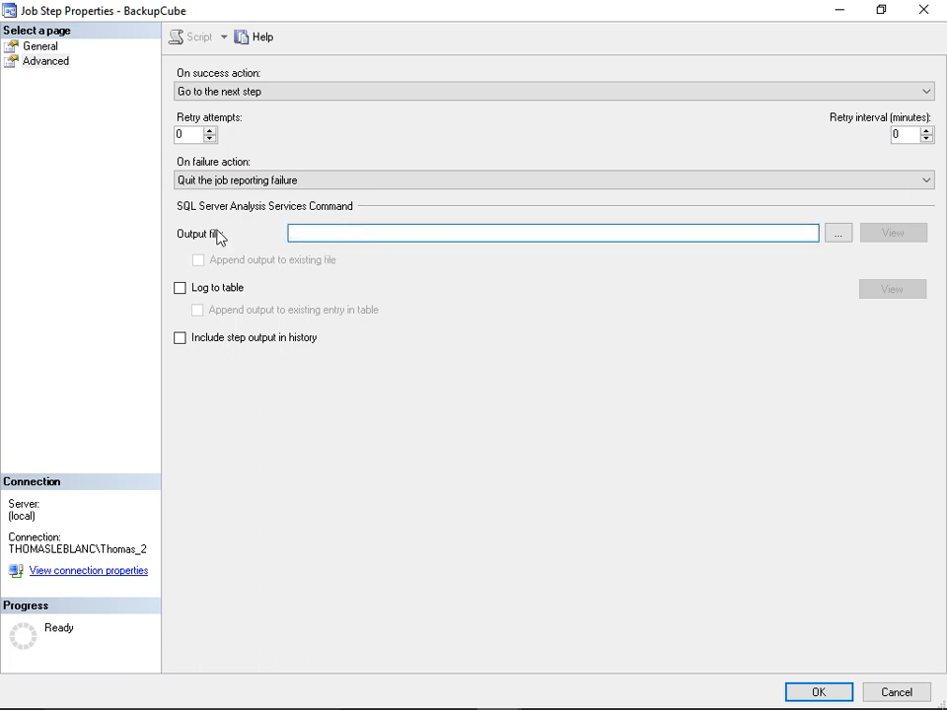
pyautogui.click(819, 691)
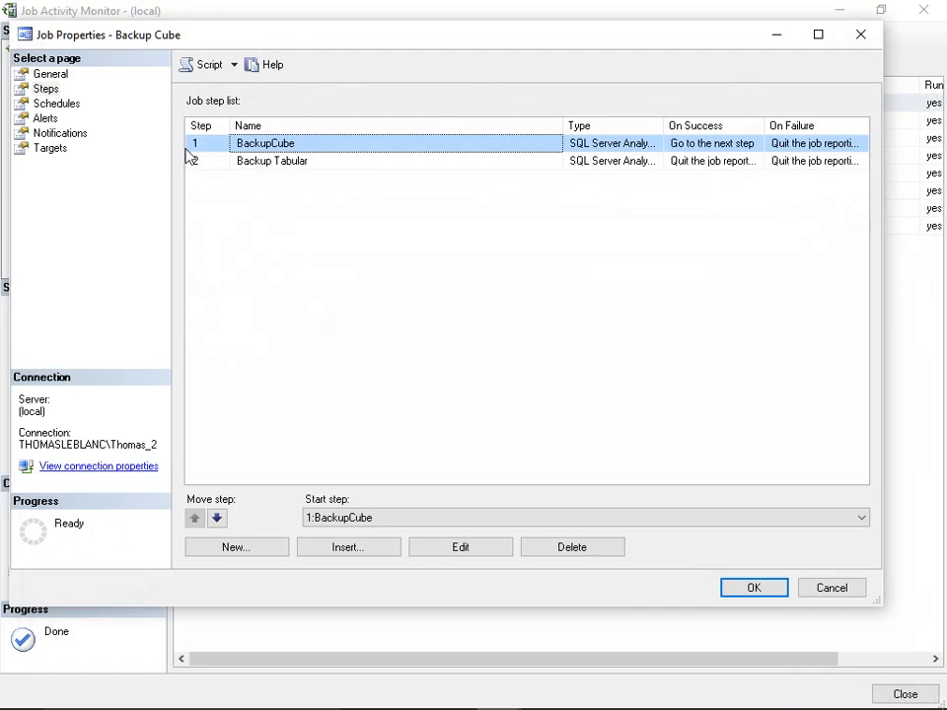
# - Clear the output file of the Backup Tabular step, save it, and save the Backup Cube job
pyautogui.doubleClick(257, 162)
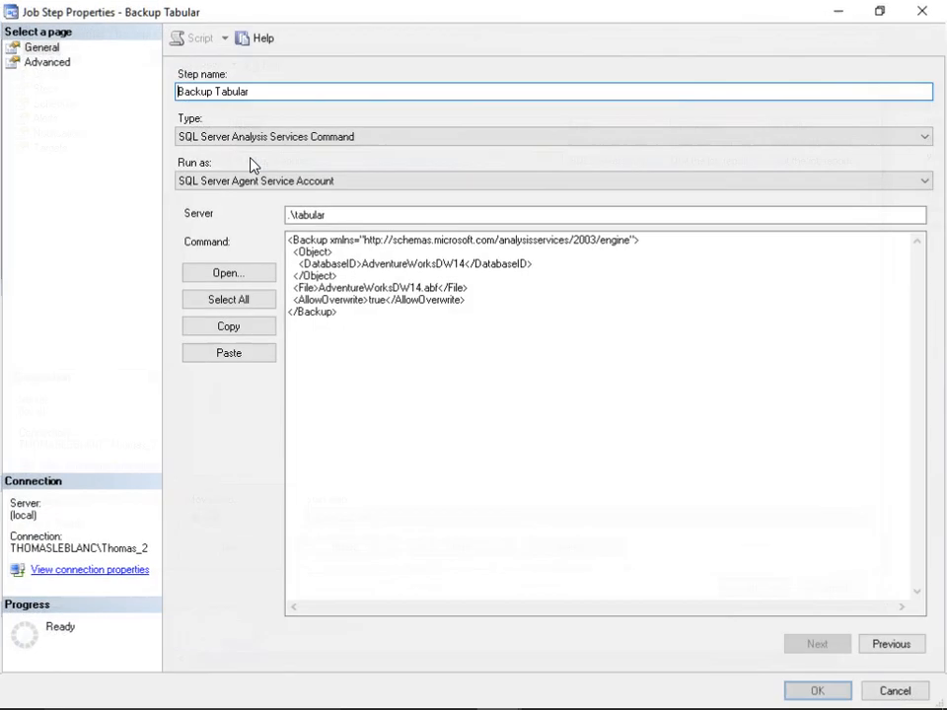
pyautogui.click(46, 61)
pyautogui.moveTo(394, 230); pyautogui.dragTo(114, 222)
pyautogui.press('BackSpace')
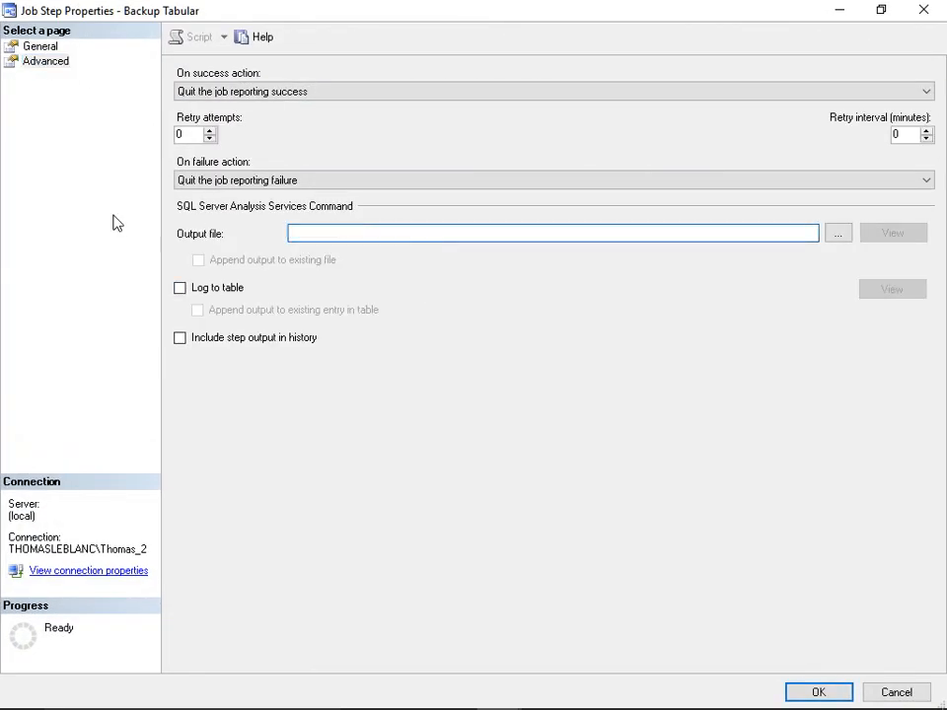
pyautogui.click(817, 692)
pyautogui.click(735, 589)
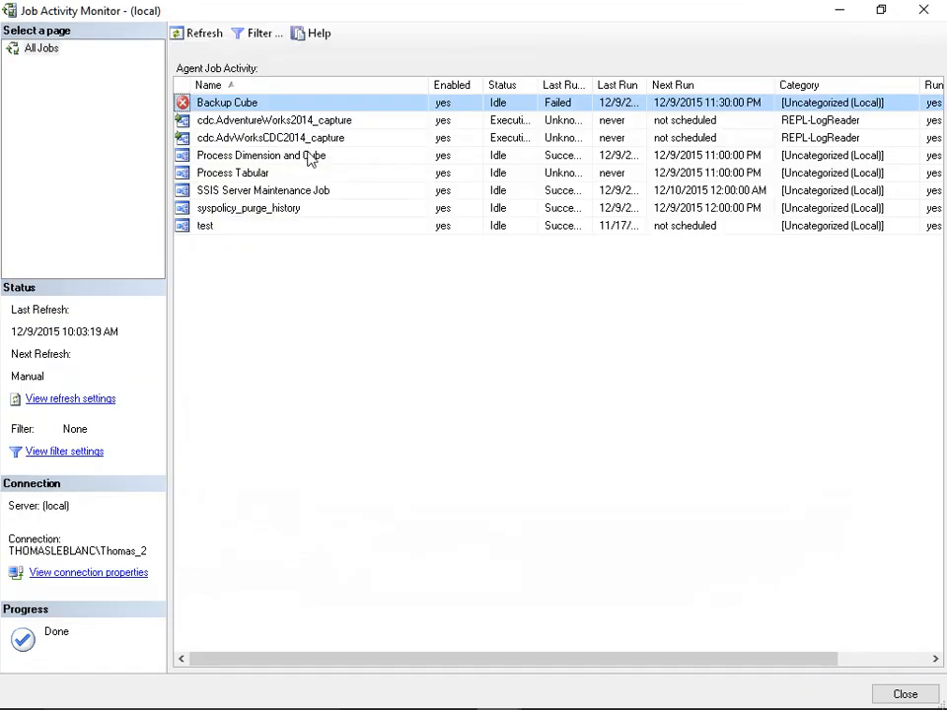
# - Start the Backup Cube job at step 1 from the Job Activity Monitor and close the progress window
pyautogui.rightClick(259, 103)
pyautogui.click(265, 112)
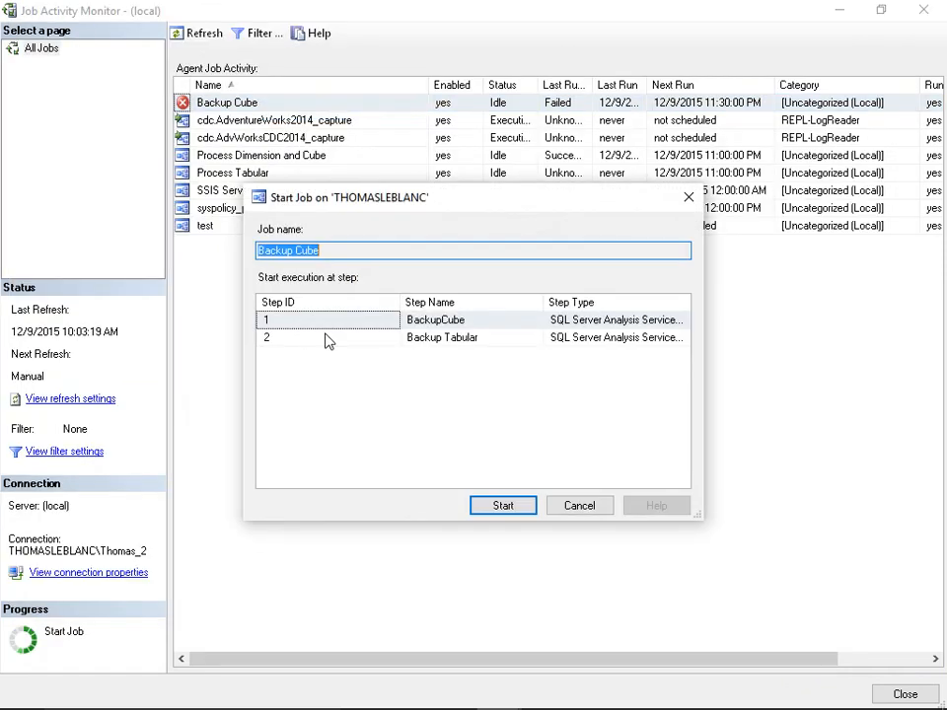
pyautogui.click(503, 507)
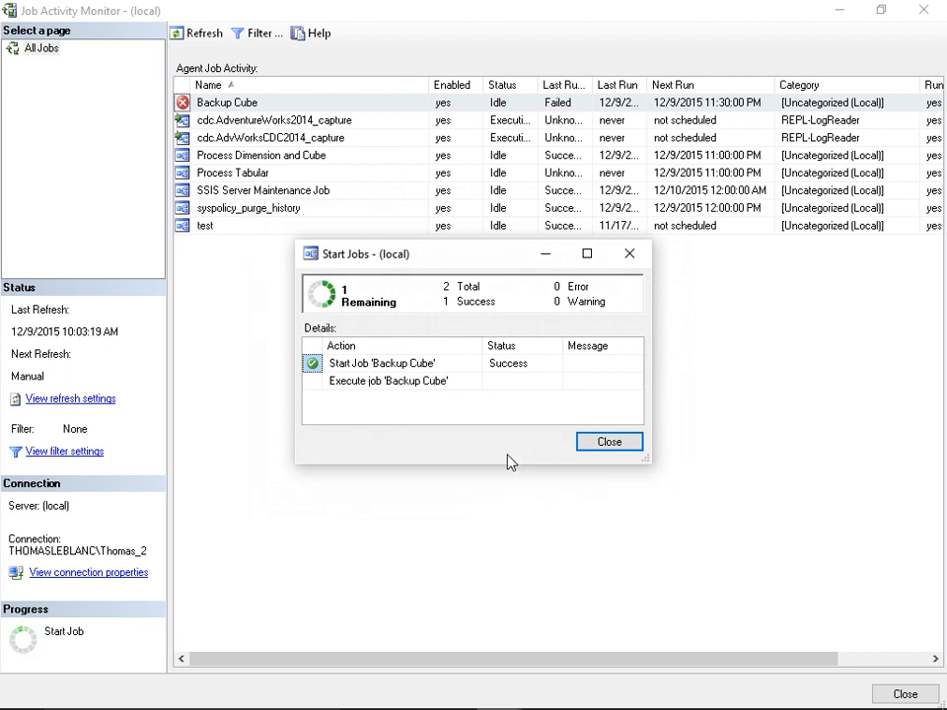
pyautogui.click(586, 443)
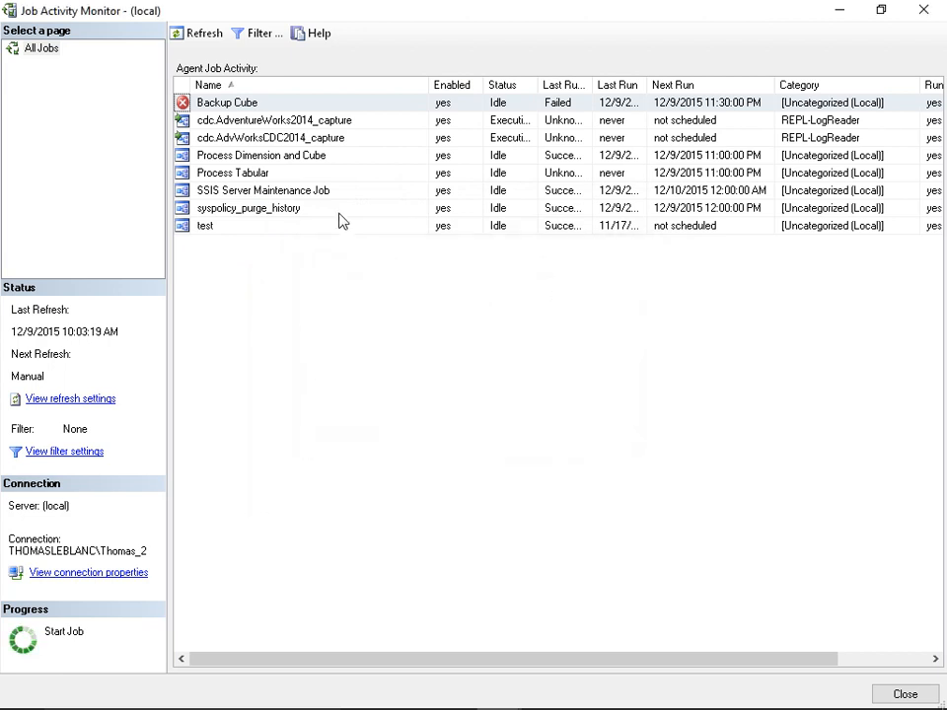
# - Open the Backup Cube job's history and examine the error message of the failed step 2
pyautogui.rightClick(253, 105)
pyautogui.click(325, 251)
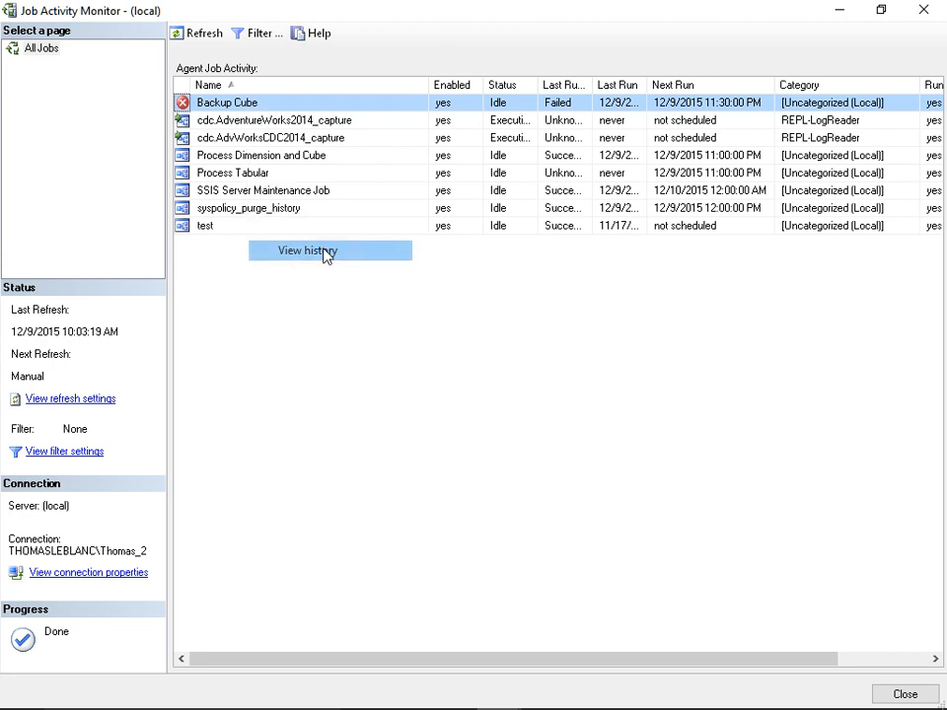
pyautogui.click(362, 148)
pyautogui.click(416, 166)
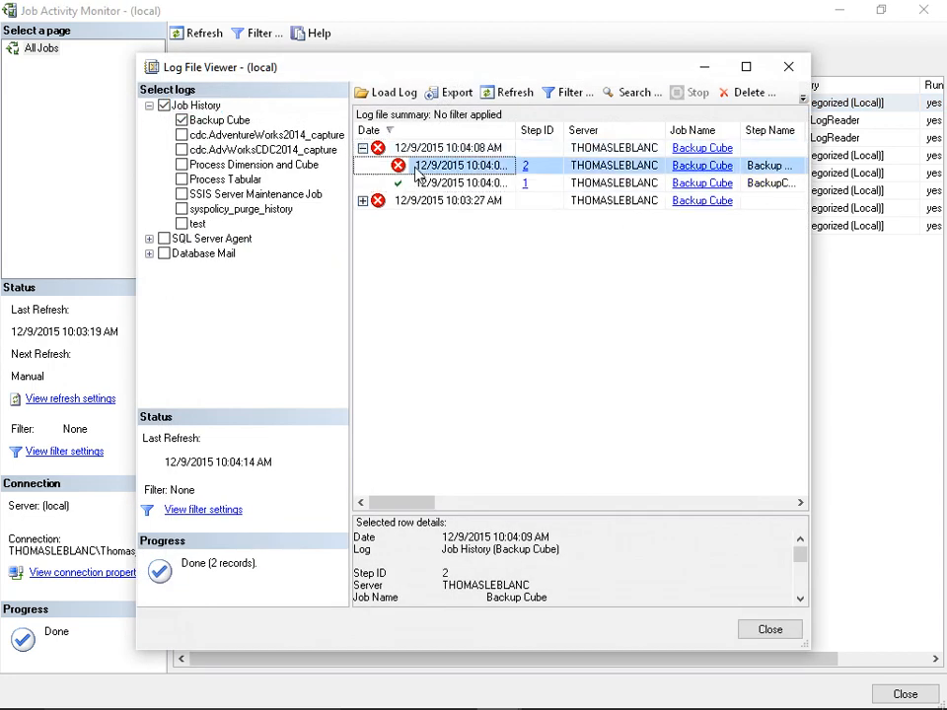
pyautogui.moveTo(318, 69); pyautogui.dragTo(209, 28)
pyautogui.click(365, 143)
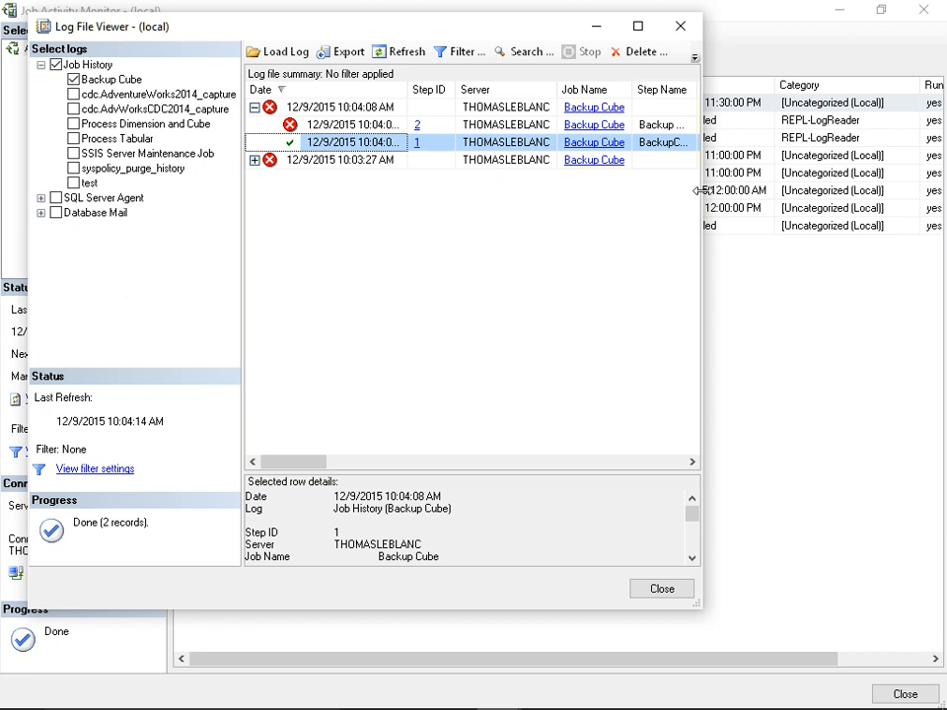
pyautogui.moveTo(703, 191); pyautogui.dragTo(875, 197)
pyautogui.click(408, 124)
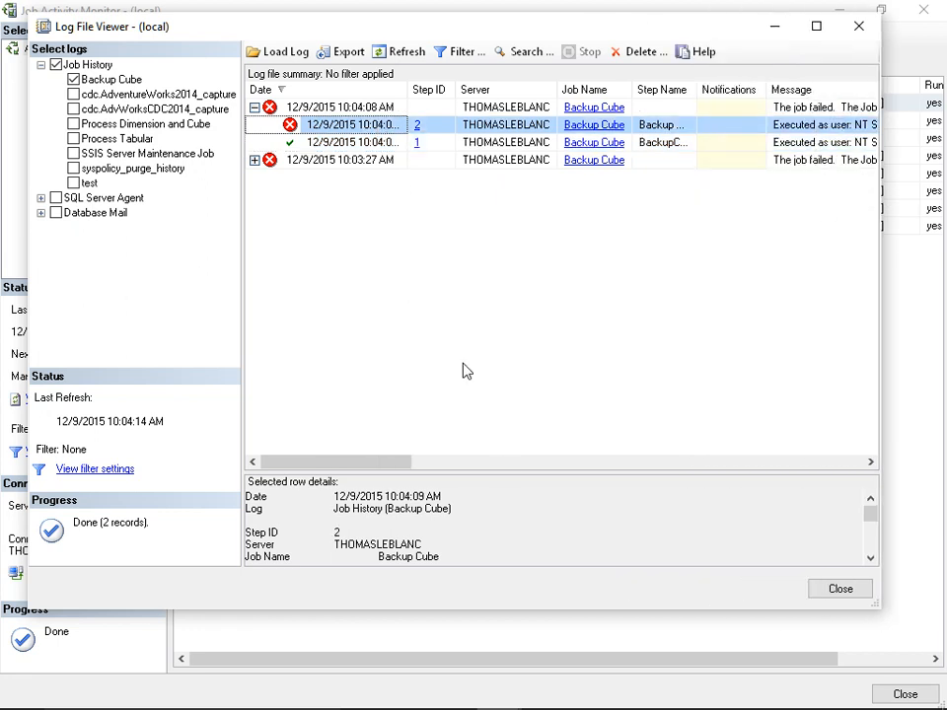
pyautogui.moveTo(503, 475); pyautogui.dragTo(501, 255)
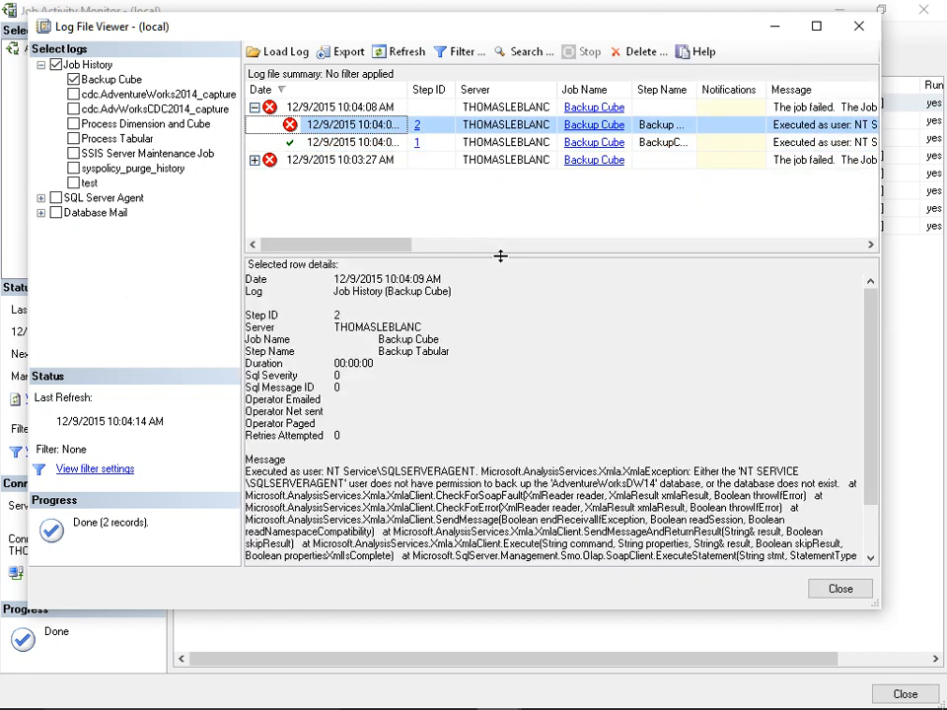
pyautogui.click(651, 498)
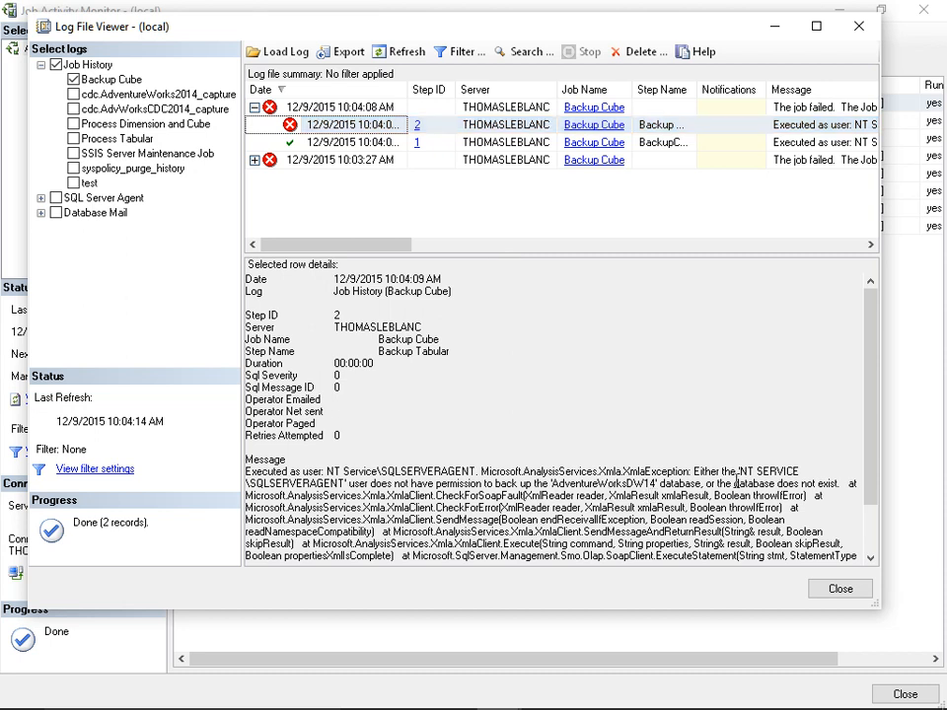
# - Copy the NT SERVICE\SQLSERVERAGENT account name from the error message and close the history and monitor windows
pyautogui.moveTo(742, 470); pyautogui.dragTo(351, 484)
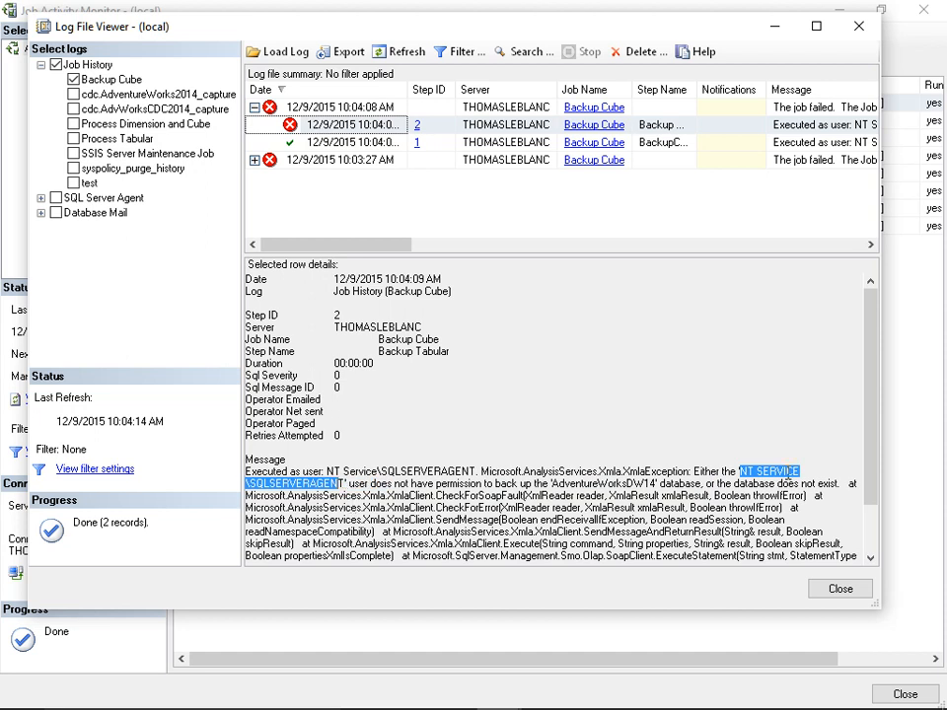
pyautogui.rightClick(780, 476)
pyautogui.click(554, 527)
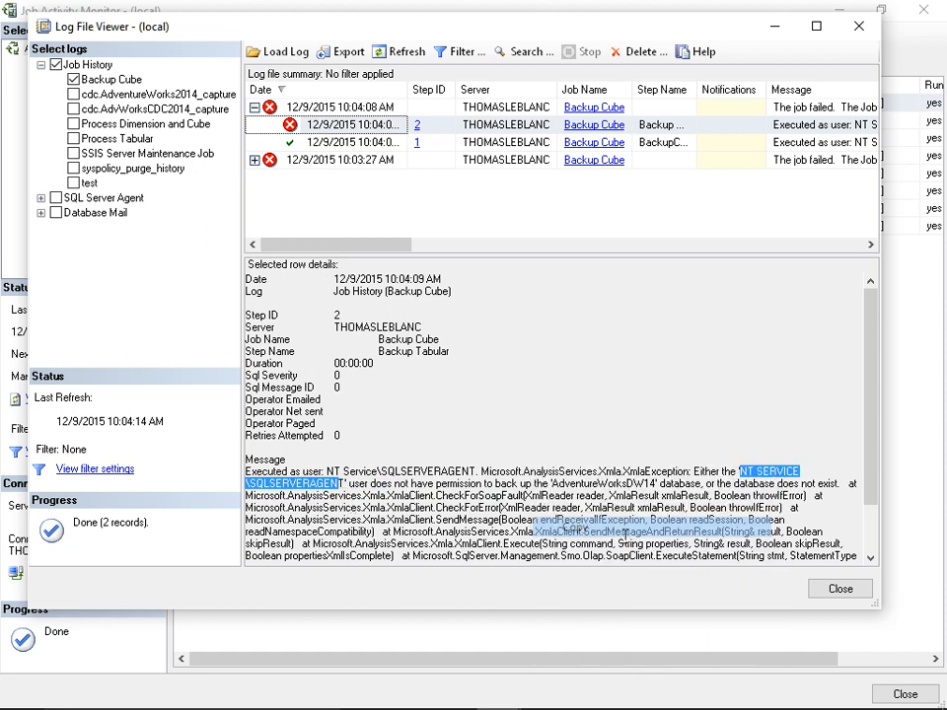
pyautogui.click(837, 589)
pyautogui.click(903, 693)
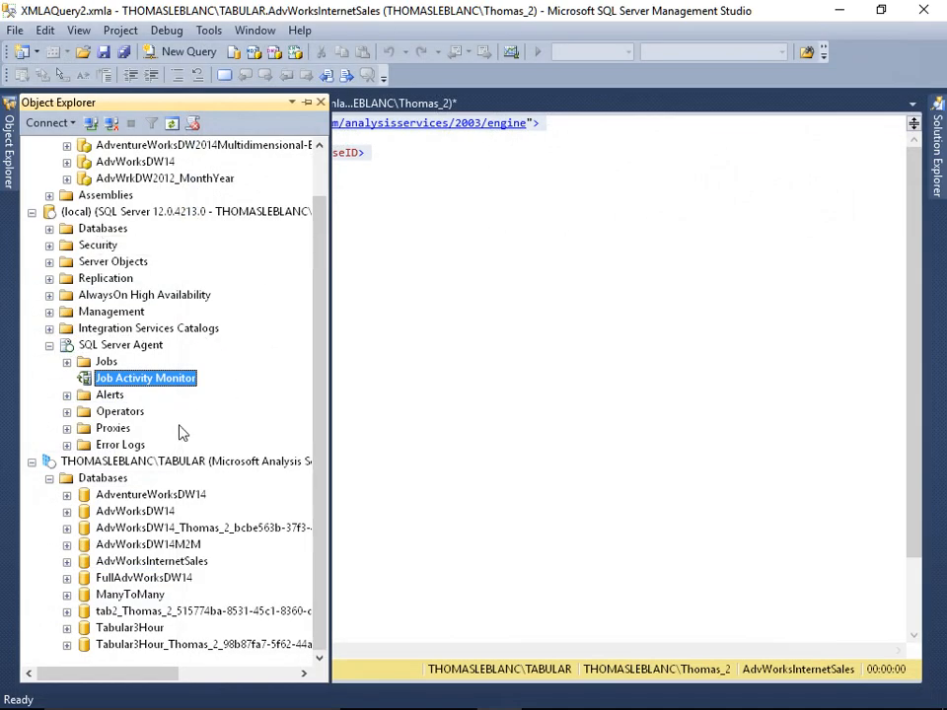
# - Add NT SERVICE\SQLSERVERAGENT as a server administrator in the TABULAR Analysis Services server's security properties
pyautogui.rightClick(153, 461)
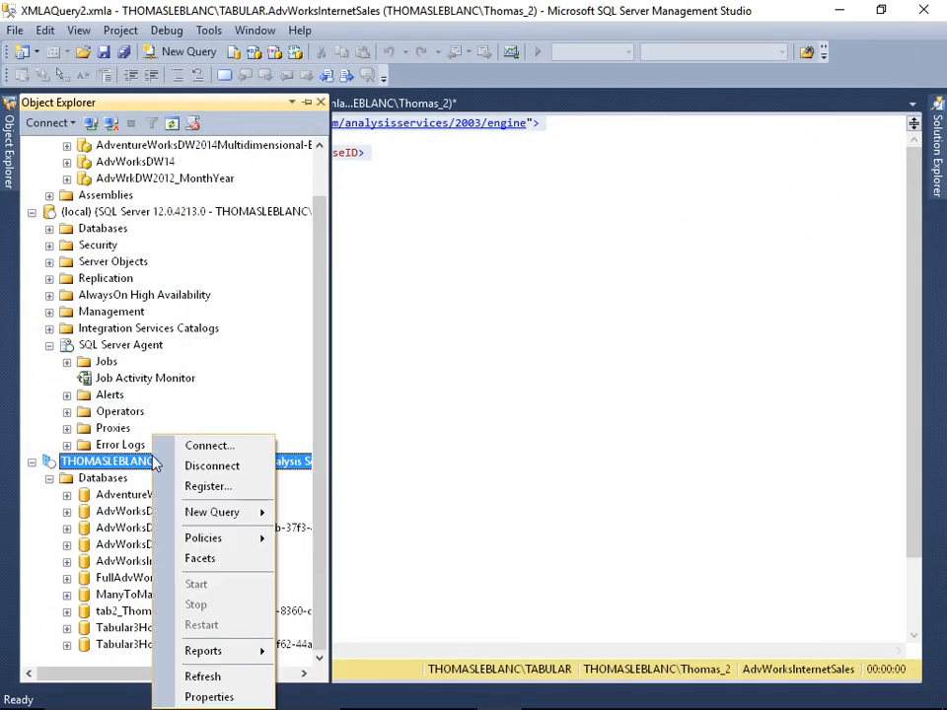
pyautogui.click(225, 697)
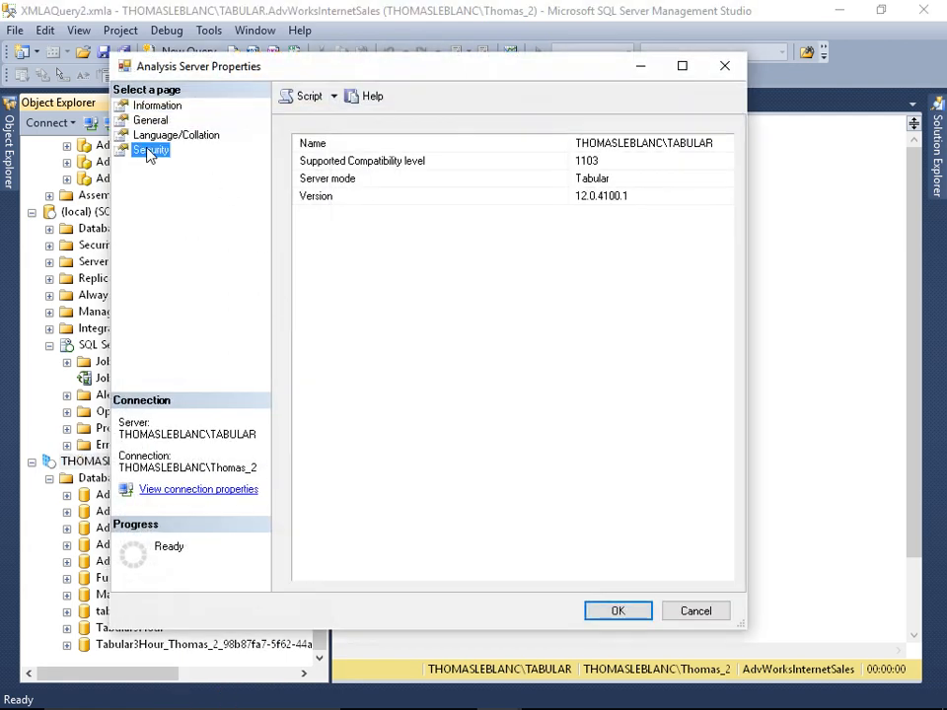
pyautogui.click(150, 151)
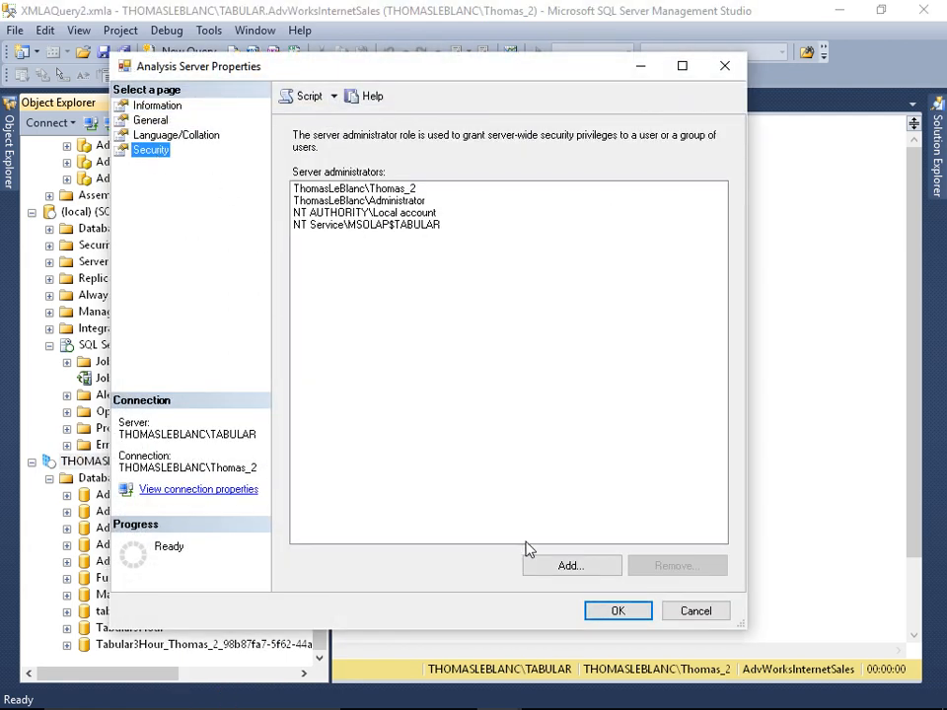
pyautogui.click(563, 565)
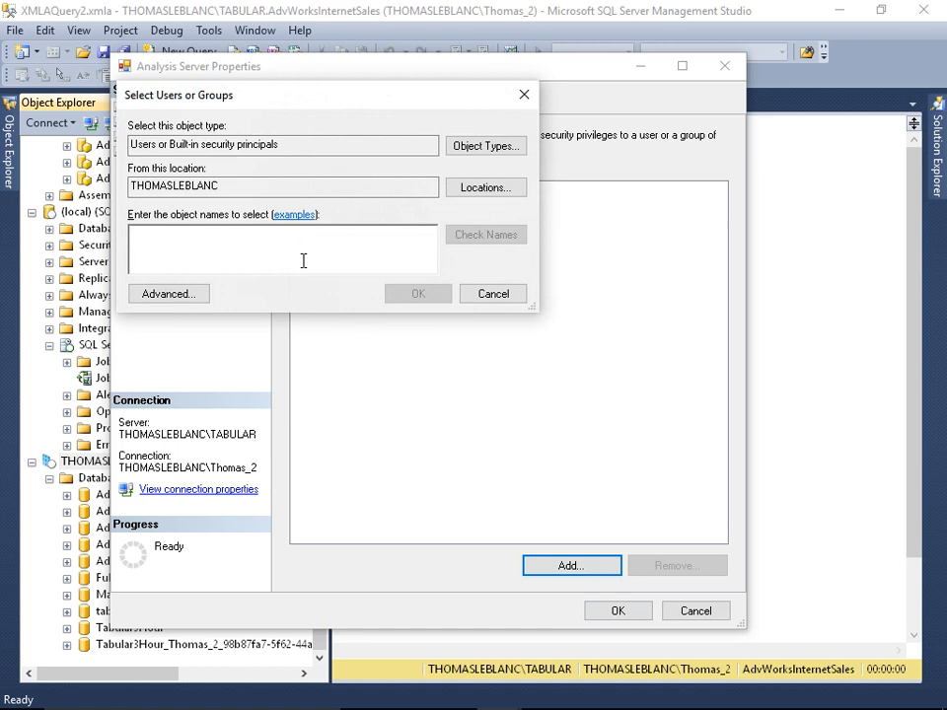
pyautogui.hotkey('ctrl', 'v')
pyautogui.click(464, 241)
pyautogui.click(414, 294)
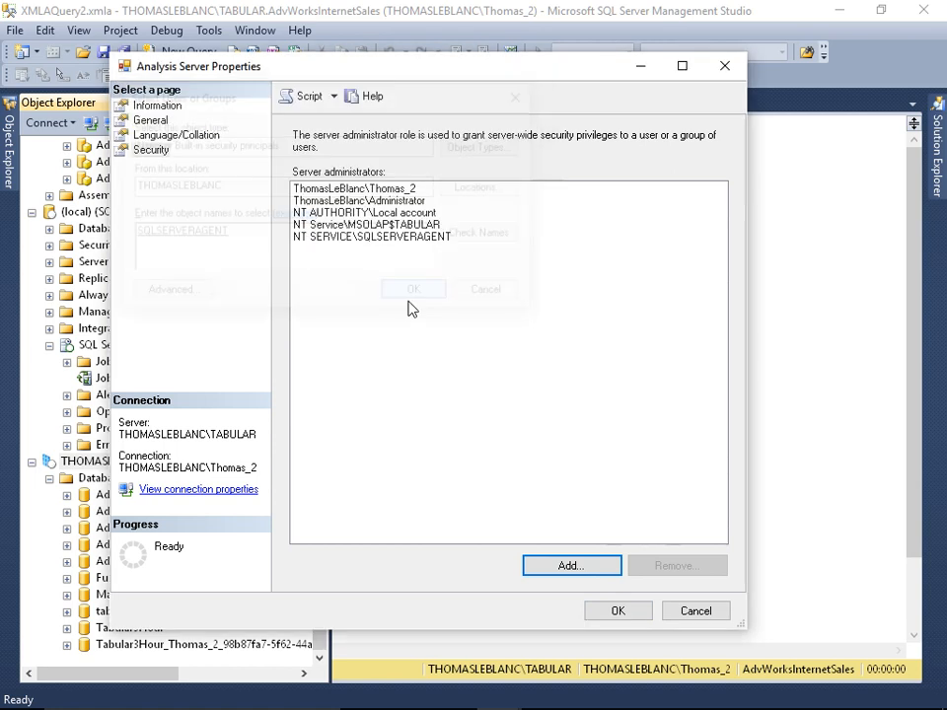
pyautogui.click(615, 610)
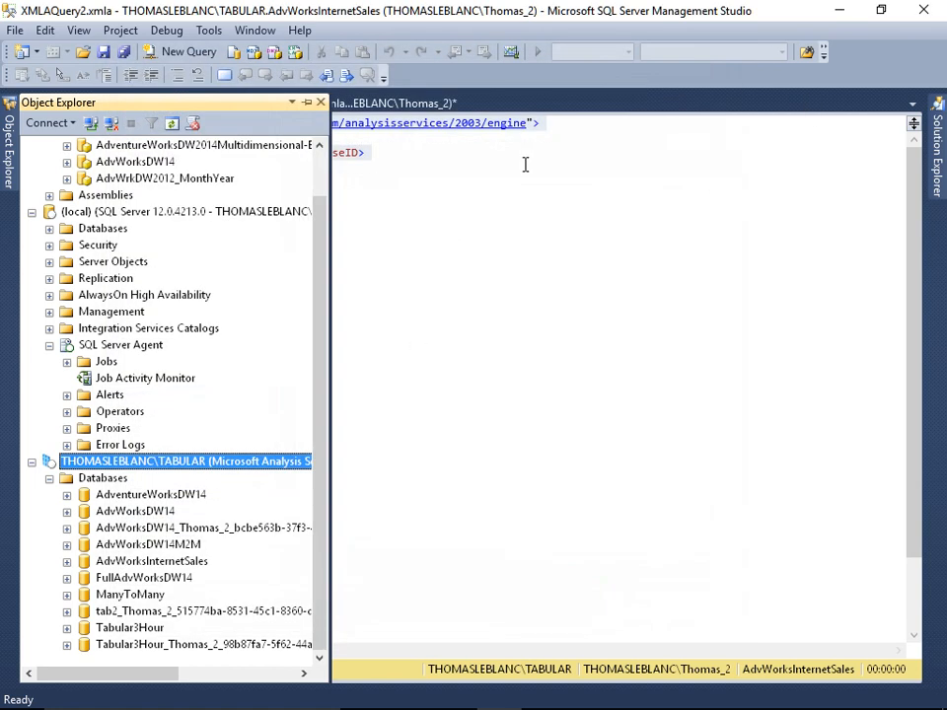
# - Start the Backup Cube job at step 2 from the Job Activity Monitor
pyautogui.doubleClick(143, 379)
pyautogui.rightClick(357, 168)
pyautogui.click(369, 180)
pyautogui.click(286, 326)
pyautogui.click(287, 339)
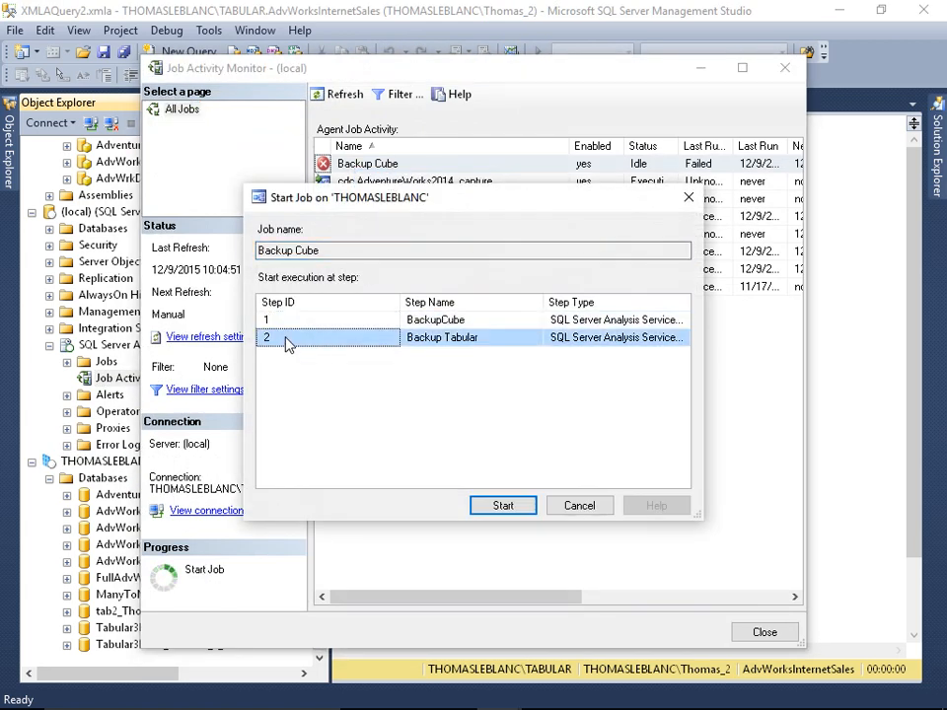
pyautogui.click(503, 506)
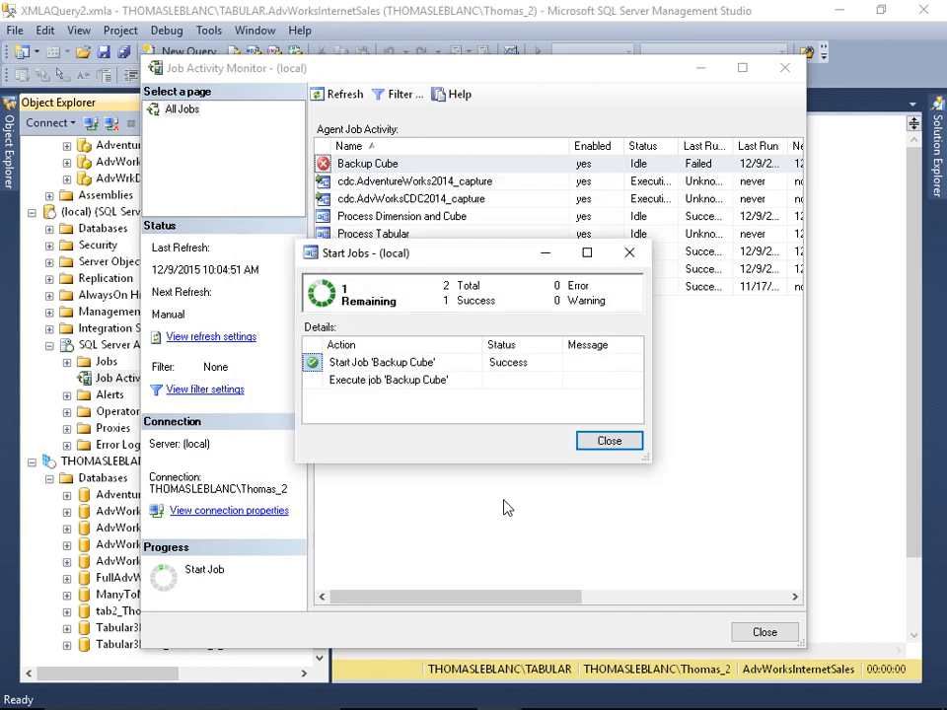